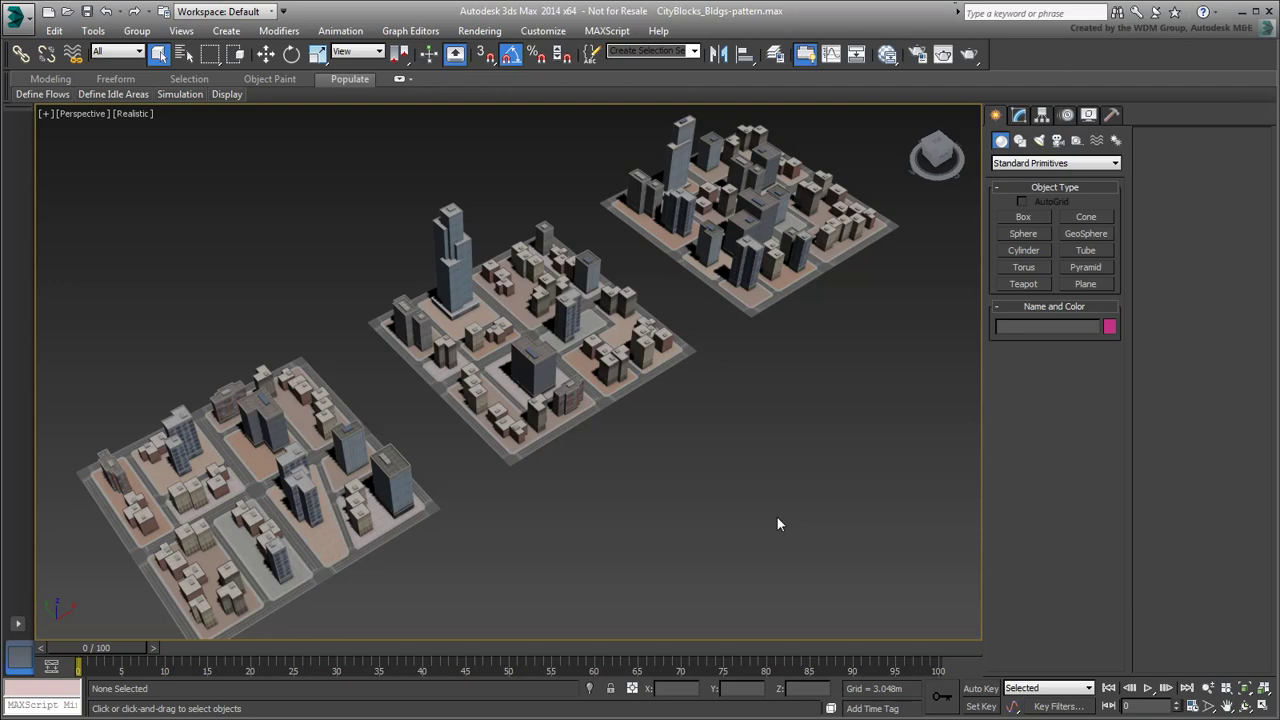
Switch the Graphite ribbon to the Object Paint tools and minimize it to panel titles.
alt+middle_drag(711, 505, 687, 514)
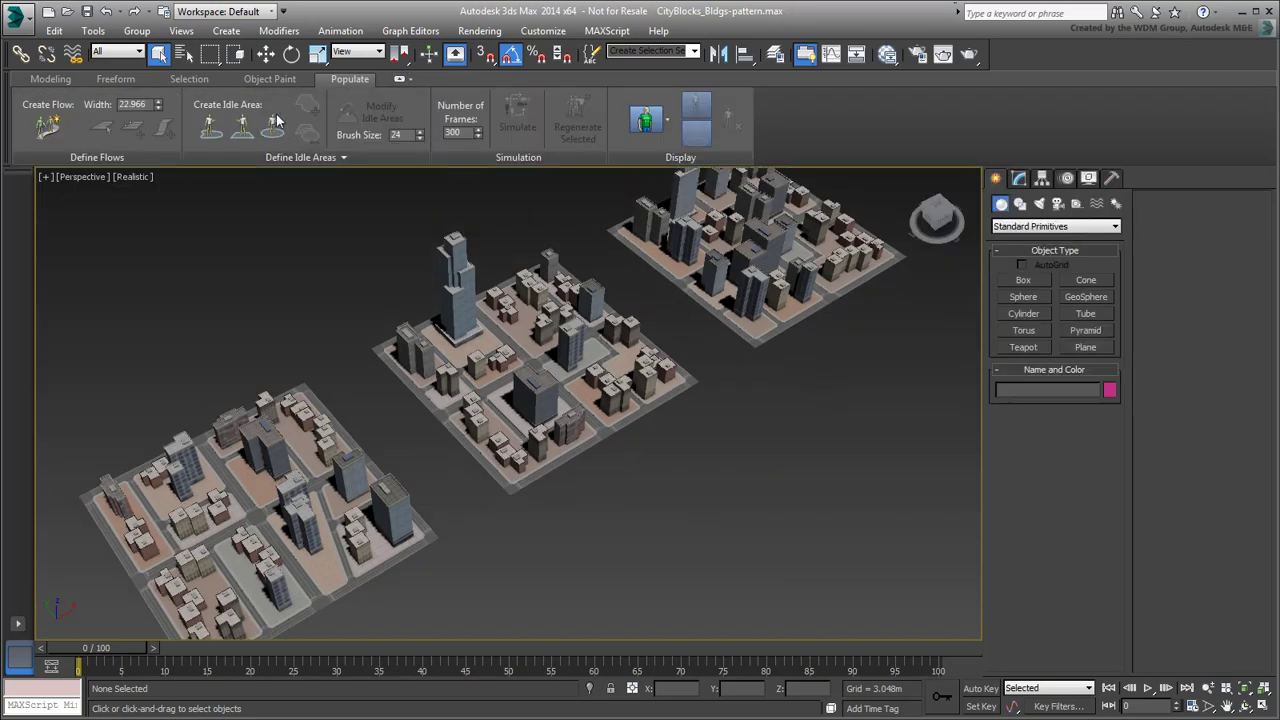
click(291, 79)
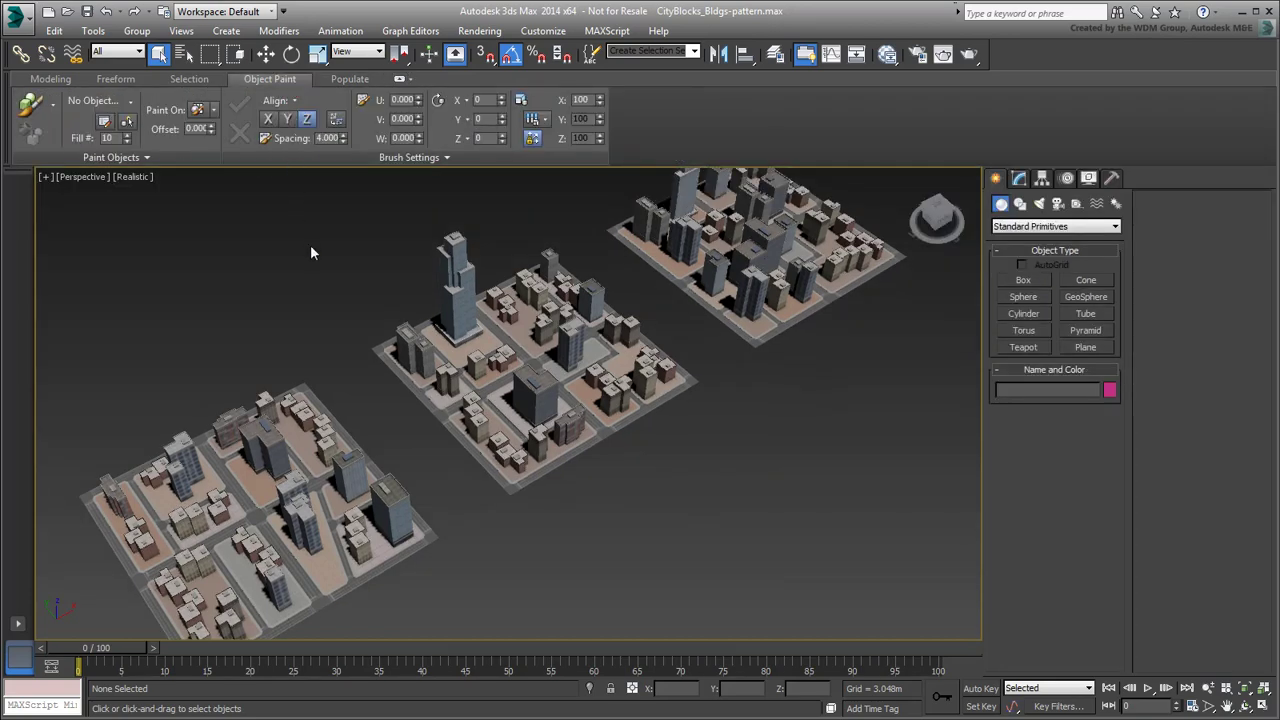
click(401, 80)
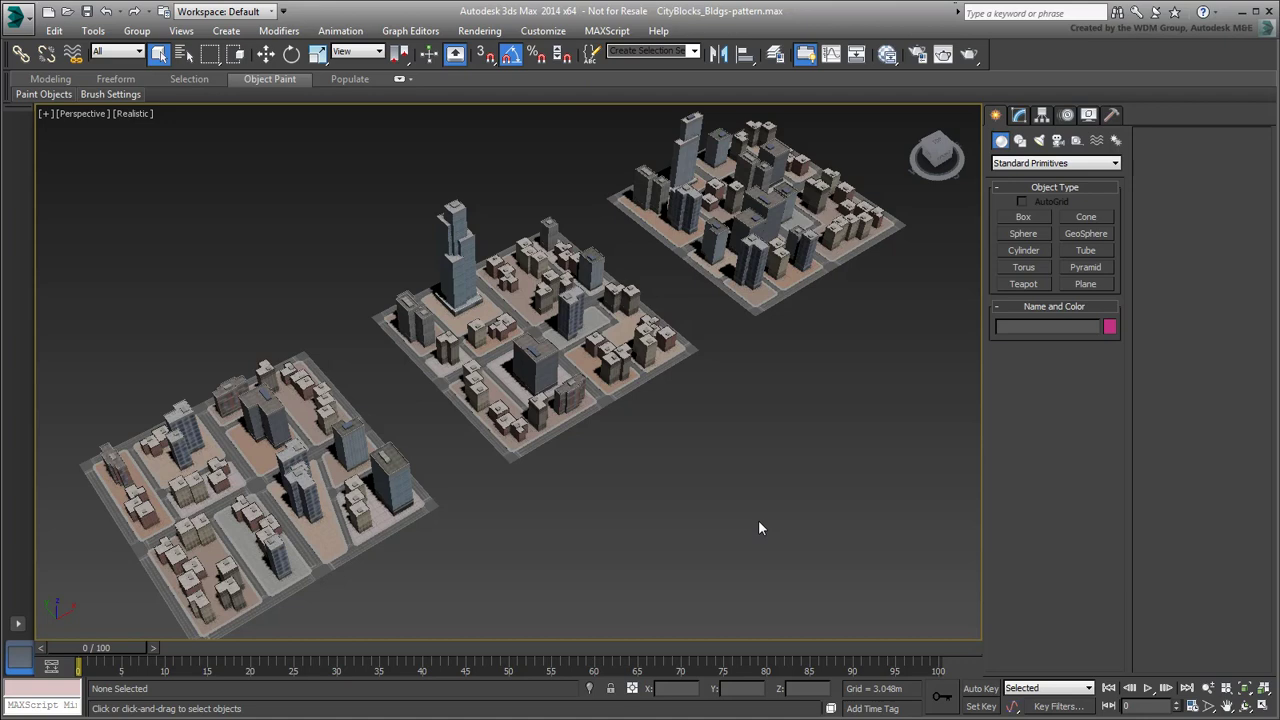
Nudge the tall tower BakedBuilding012 slightly up-left on the middle block.
click(458, 296)
right_click(459, 297)
click(475, 308)
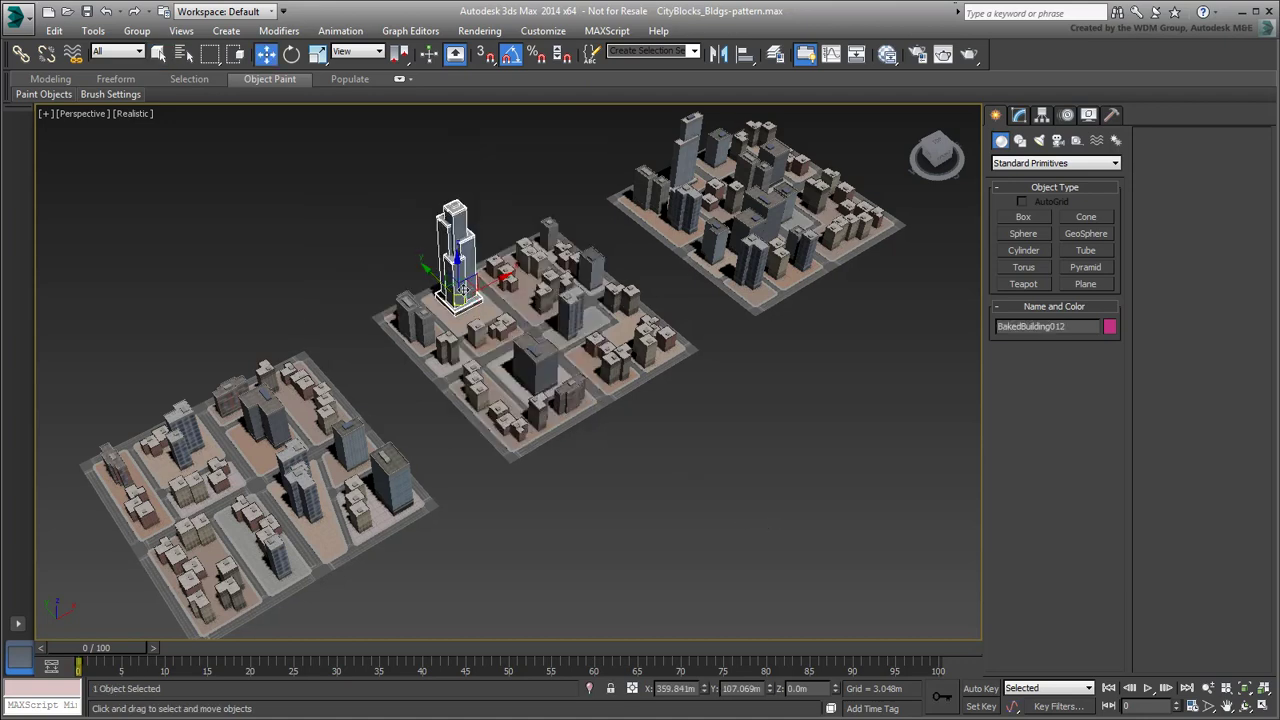
drag(470, 288, 463, 278)
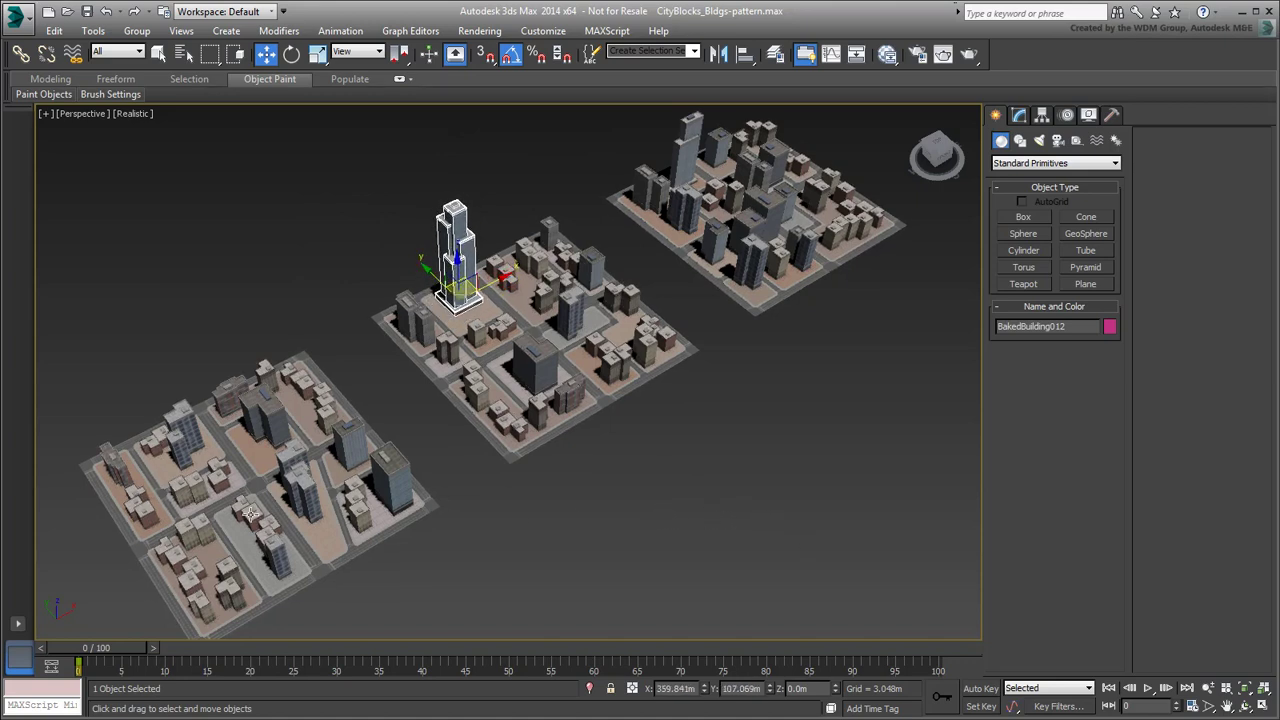
Clone two lower-left block buildings toward that block's lower right.
click(221, 467)
ctrl+click(222, 472)
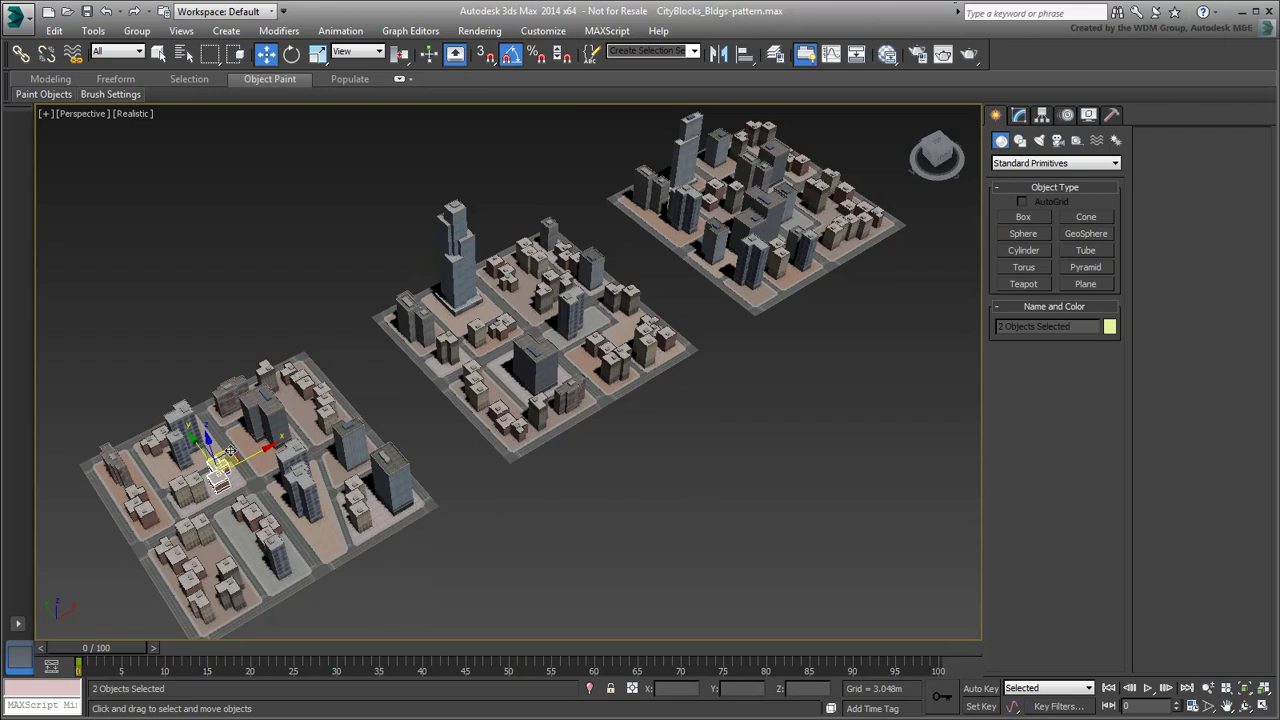
drag(227, 470, 340, 513)
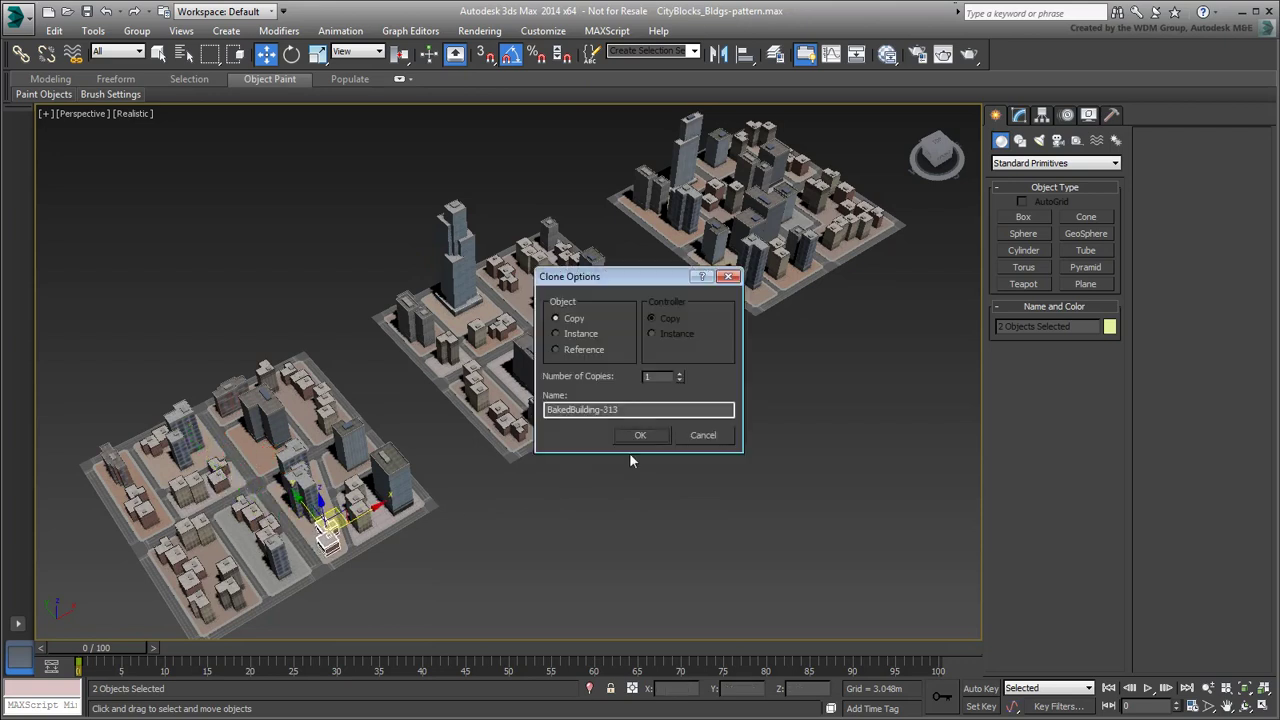
click(638, 435)
click(512, 553)
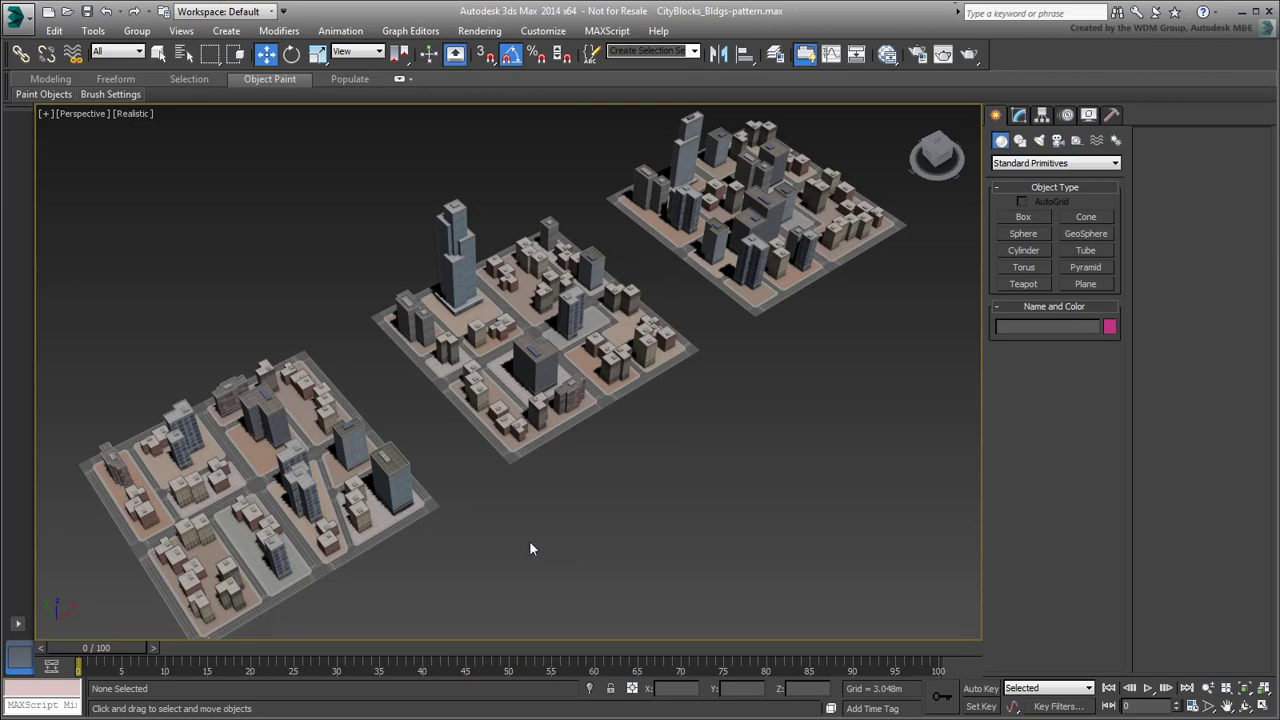
alt+middle_drag(530, 548, 600, 540)
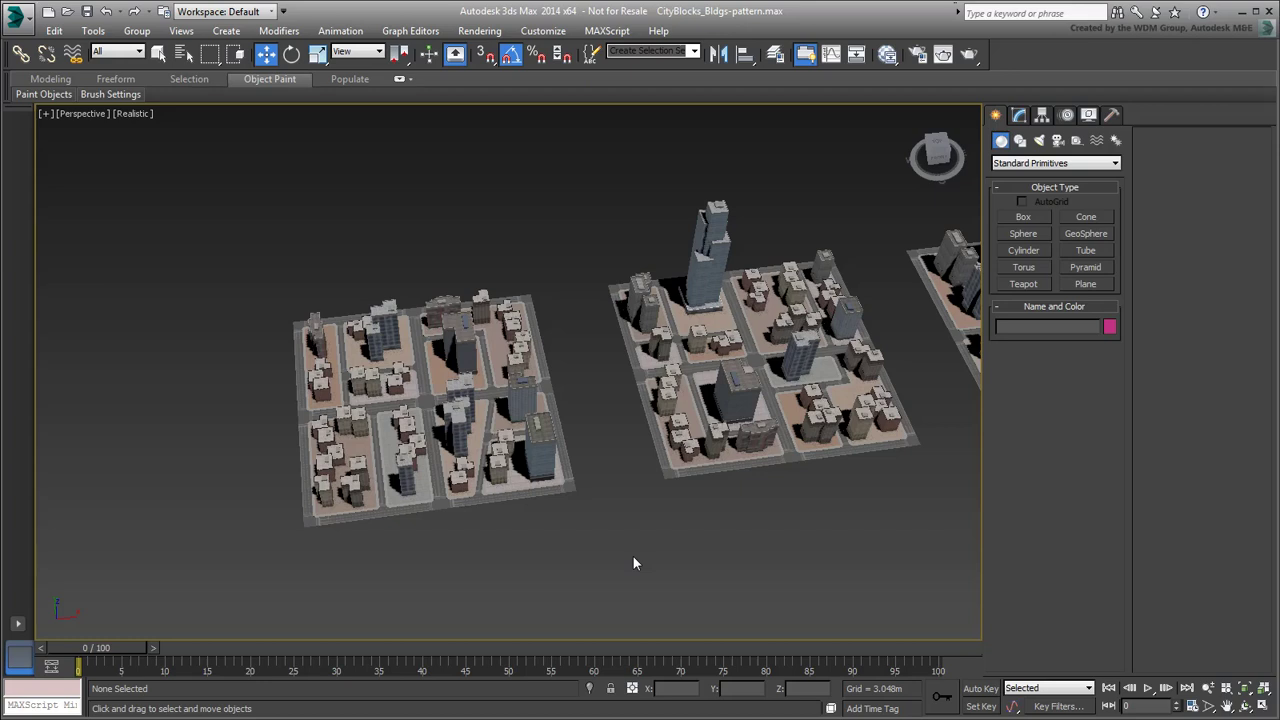
Link the left block's buildings to CityBlock-A and test that they follow its base.
drag(238, 243, 589, 553)
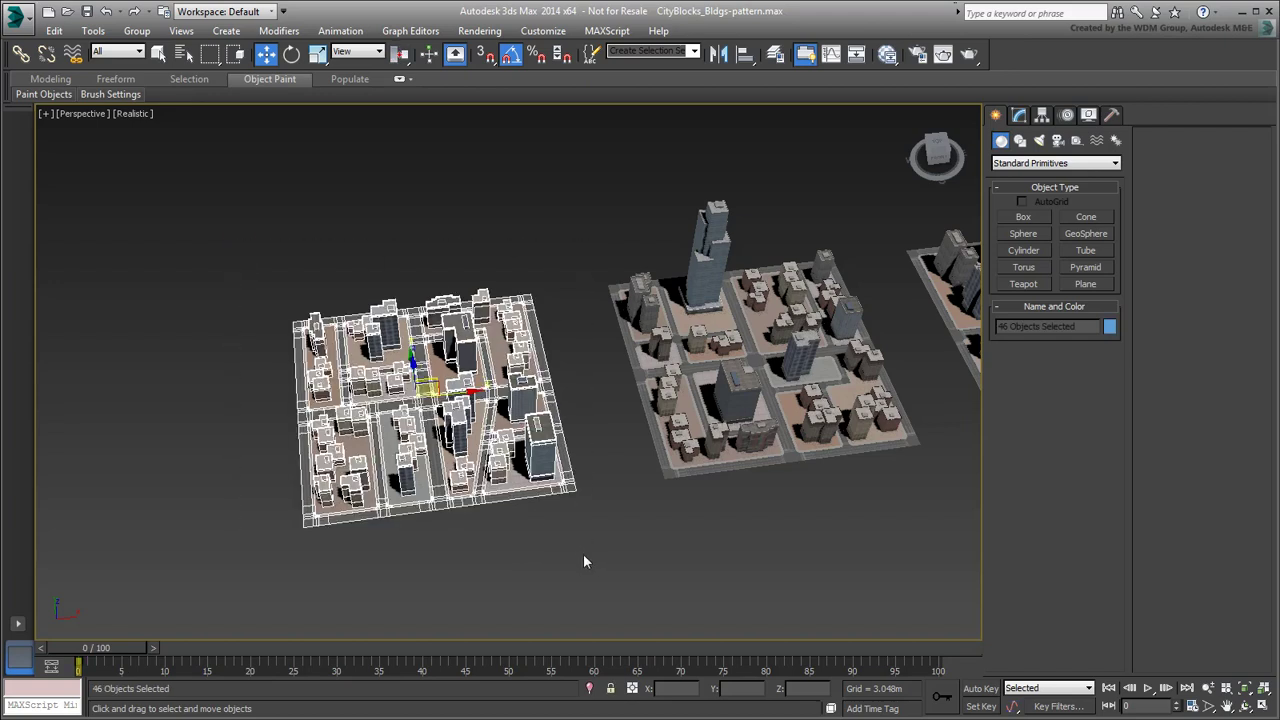
alt+click(516, 490)
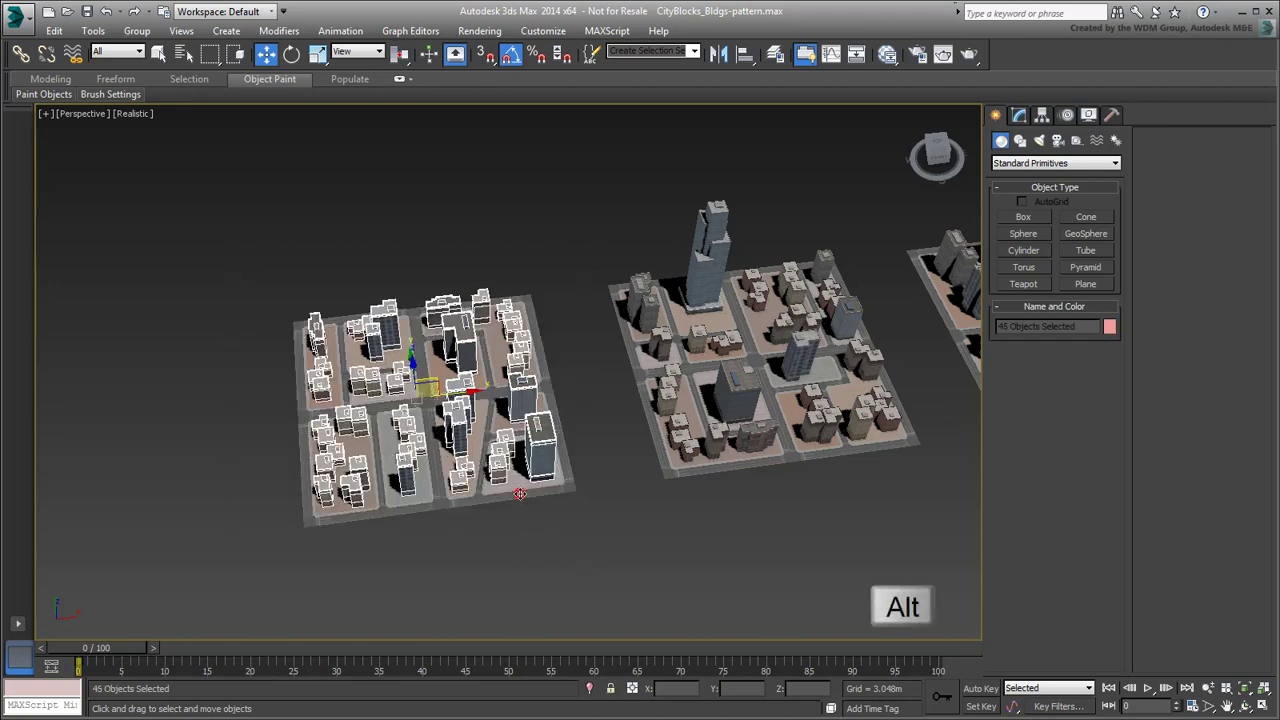
click(20, 53)
drag(536, 466, 516, 491)
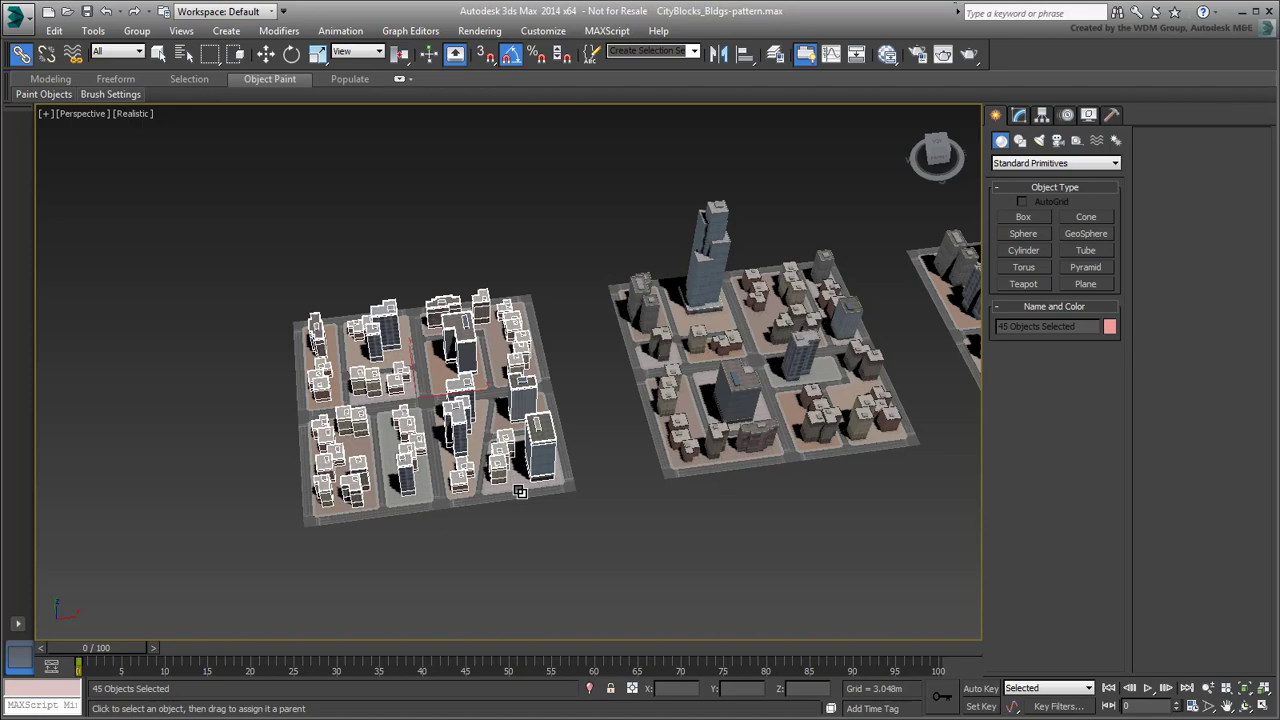
right_click(517, 510)
click(534, 531)
click(506, 531)
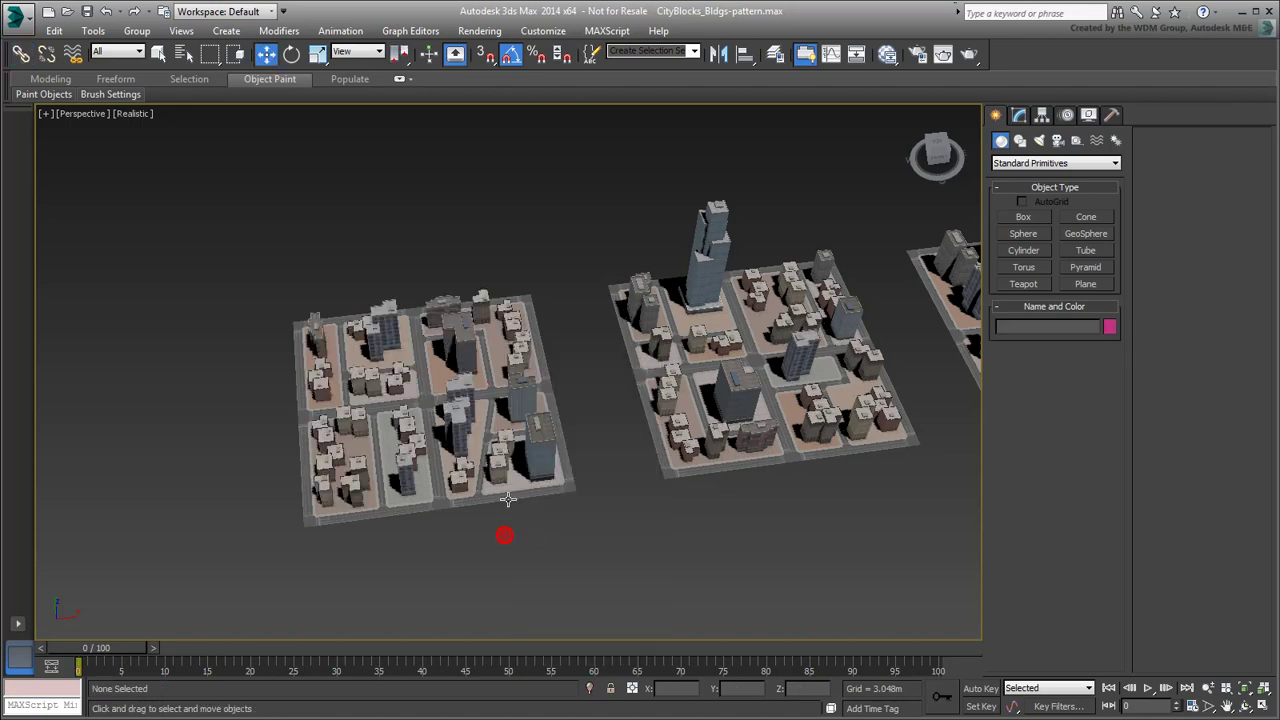
click(510, 490)
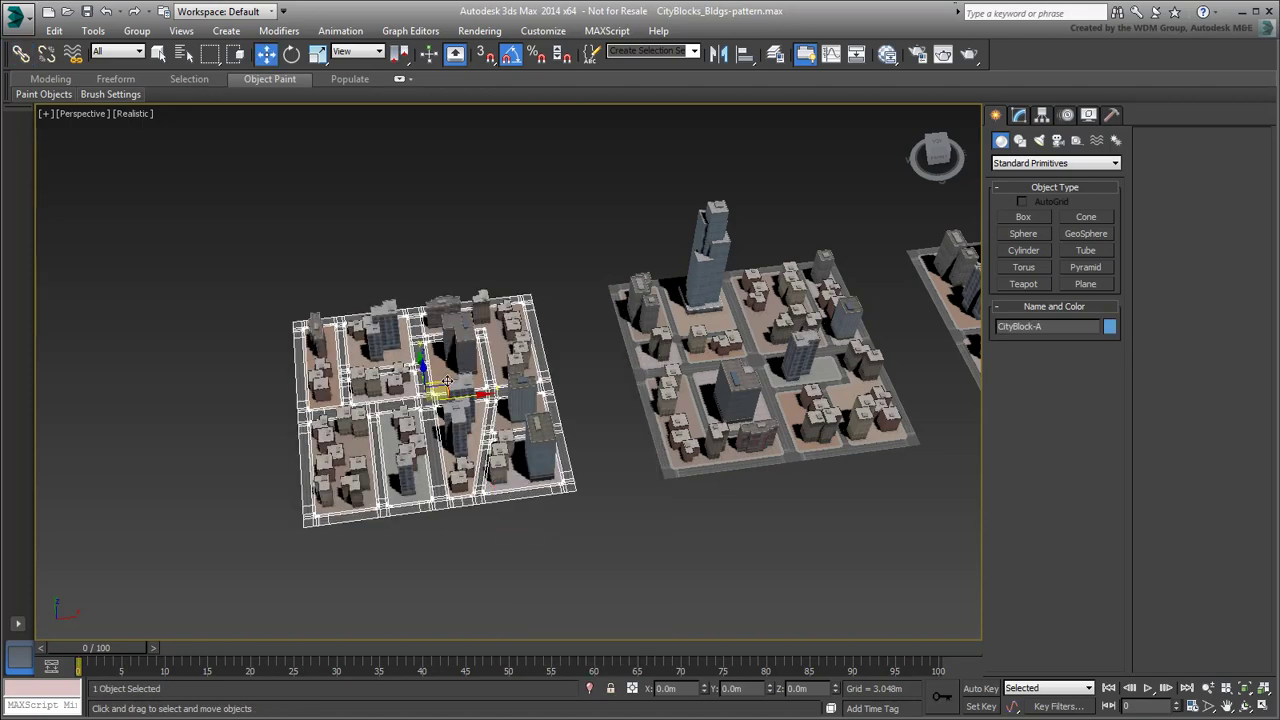
mouse_move(446, 376)
mouse_down()
mouse_move(354, 418)
mouse_move(400, 386)
mouse_move(446, 396)
mouse_up()
middle_drag(654, 489, 430, 512)
Select the right block's buildings without the base plane and link them to CityBlock-C.
drag(397, 263, 680, 524)
alt+click(517, 519)
click(21, 54)
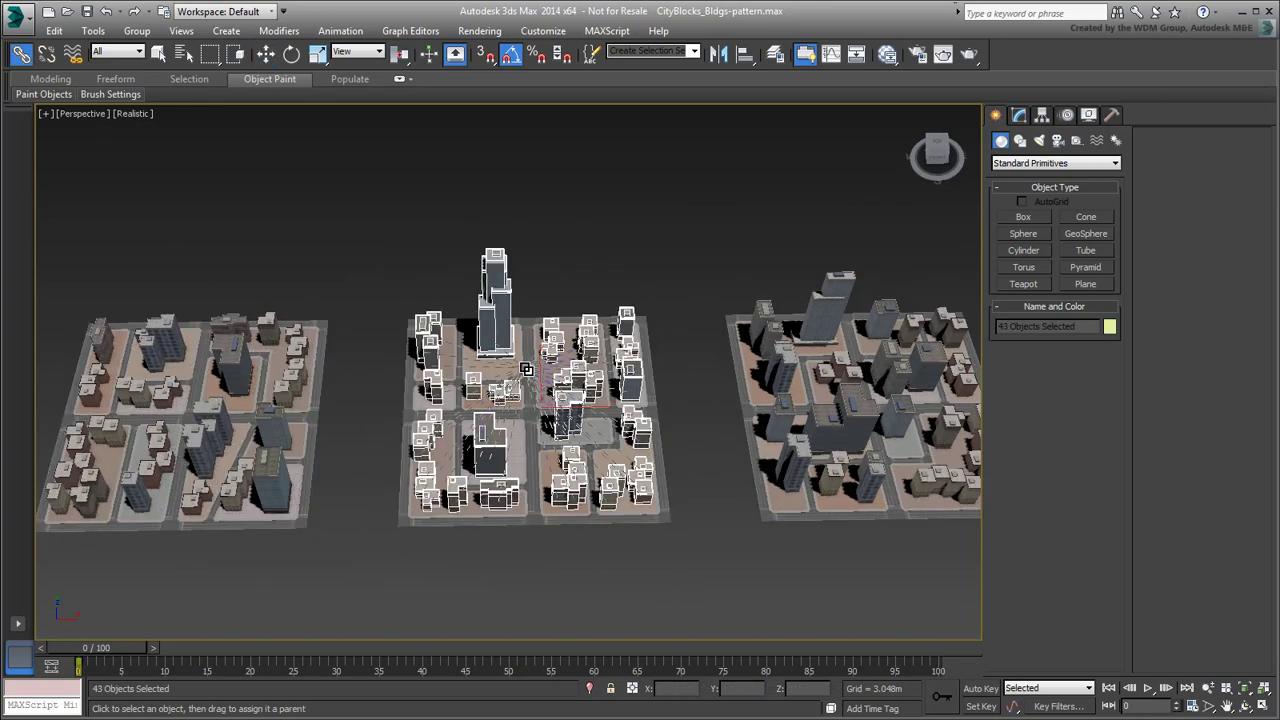
middle_drag(519, 396, 264, 369)
drag(486, 143, 847, 582)
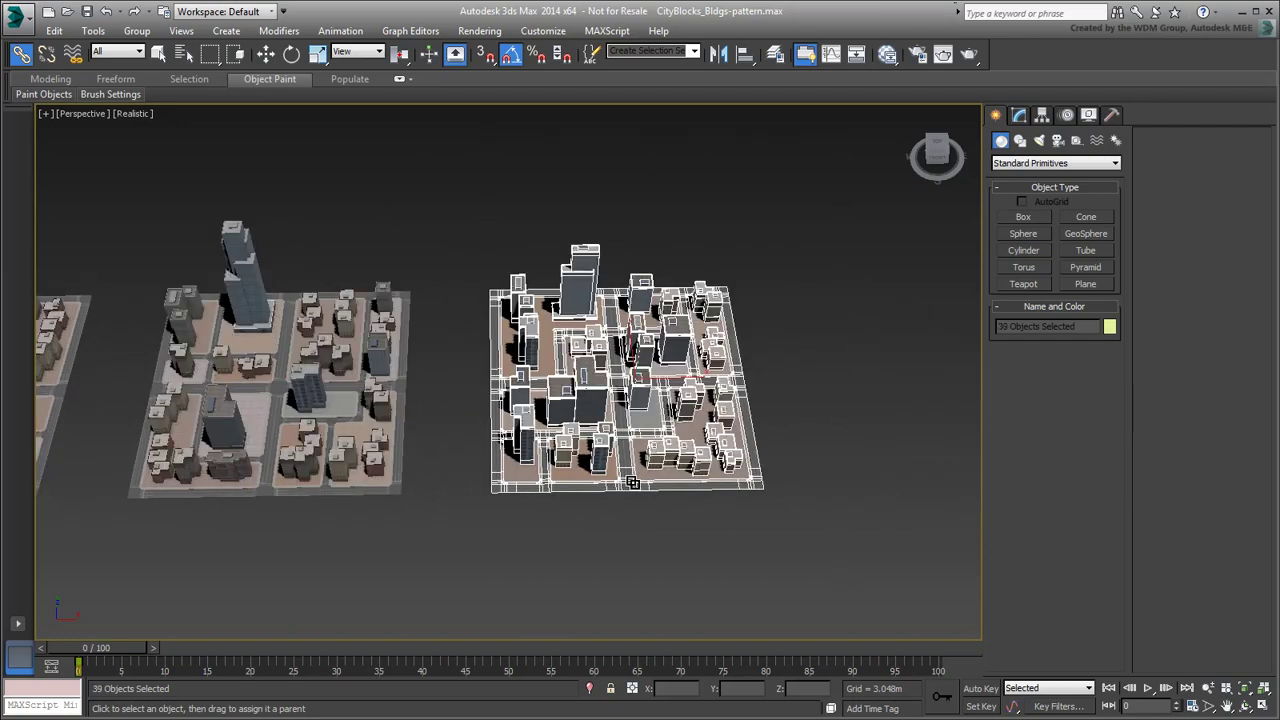
drag(600, 458, 625, 486)
Nudge CityBlock-C to confirm its buildings follow, then select CityBlock-B and deselect.
right_click(625, 486)
click(665, 505)
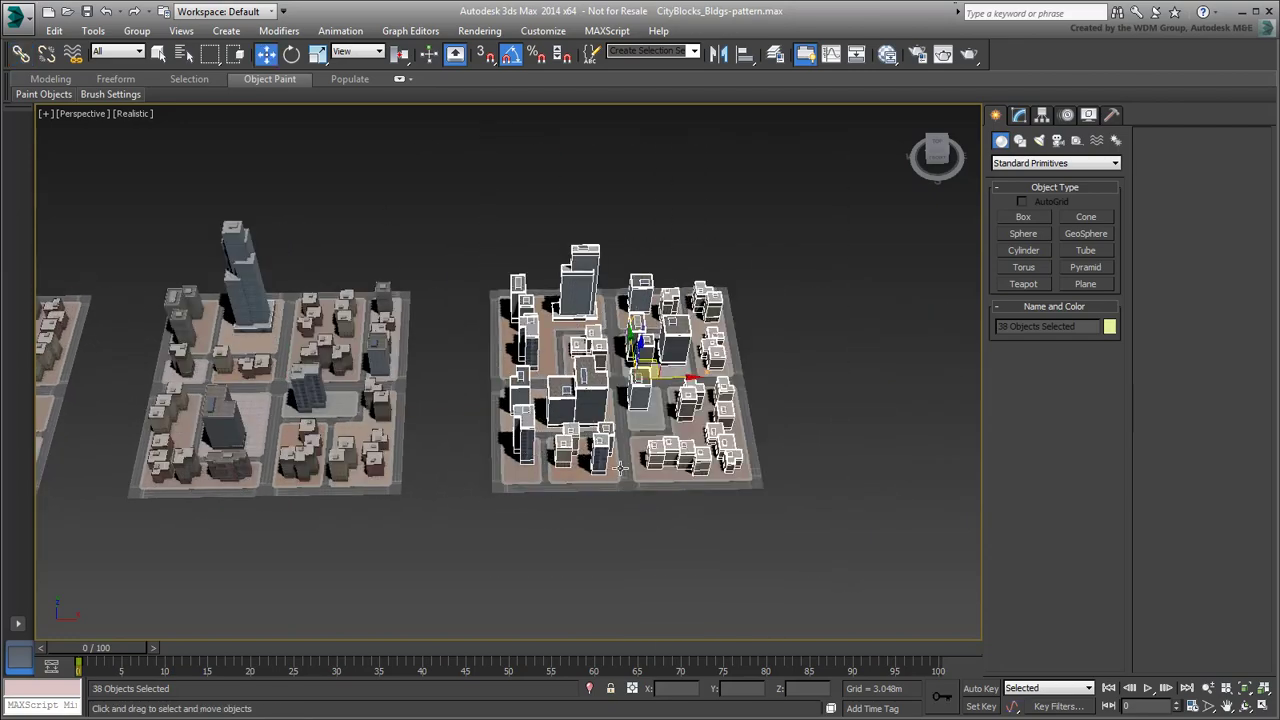
click(636, 356)
drag(636, 356, 646, 365)
click(385, 475)
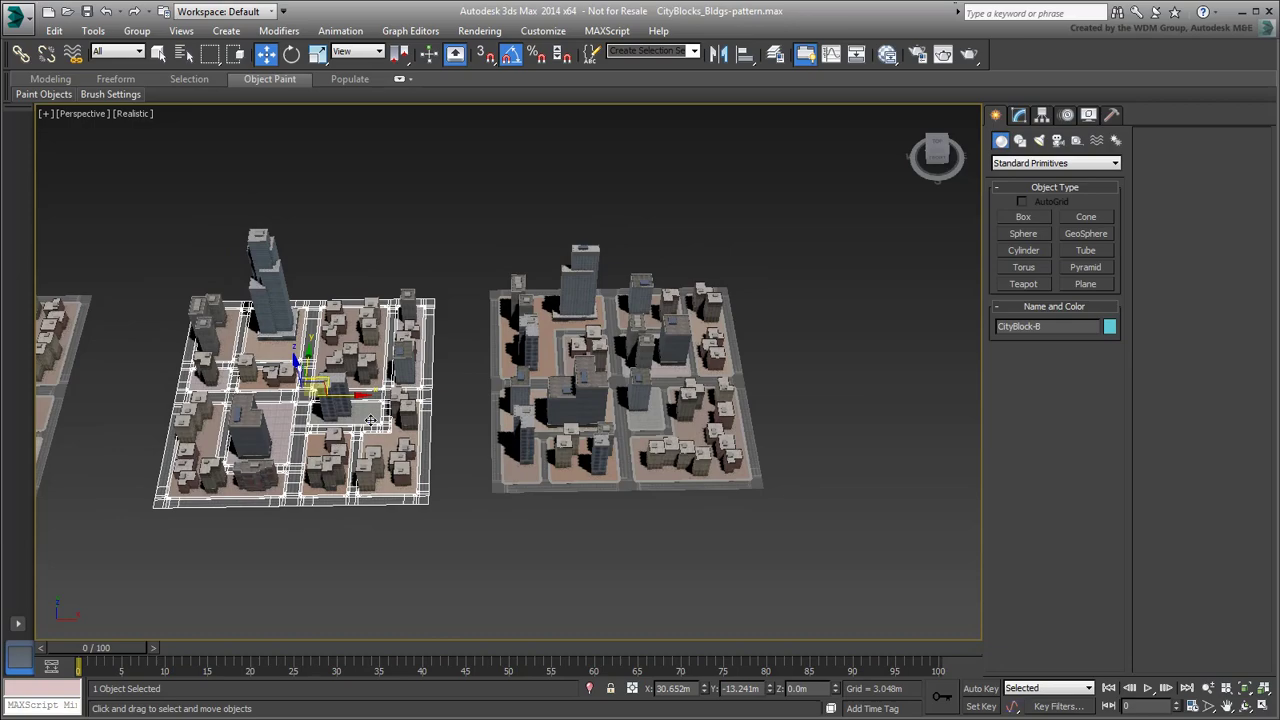
middle_drag(388, 482, 703, 531)
click(583, 537)
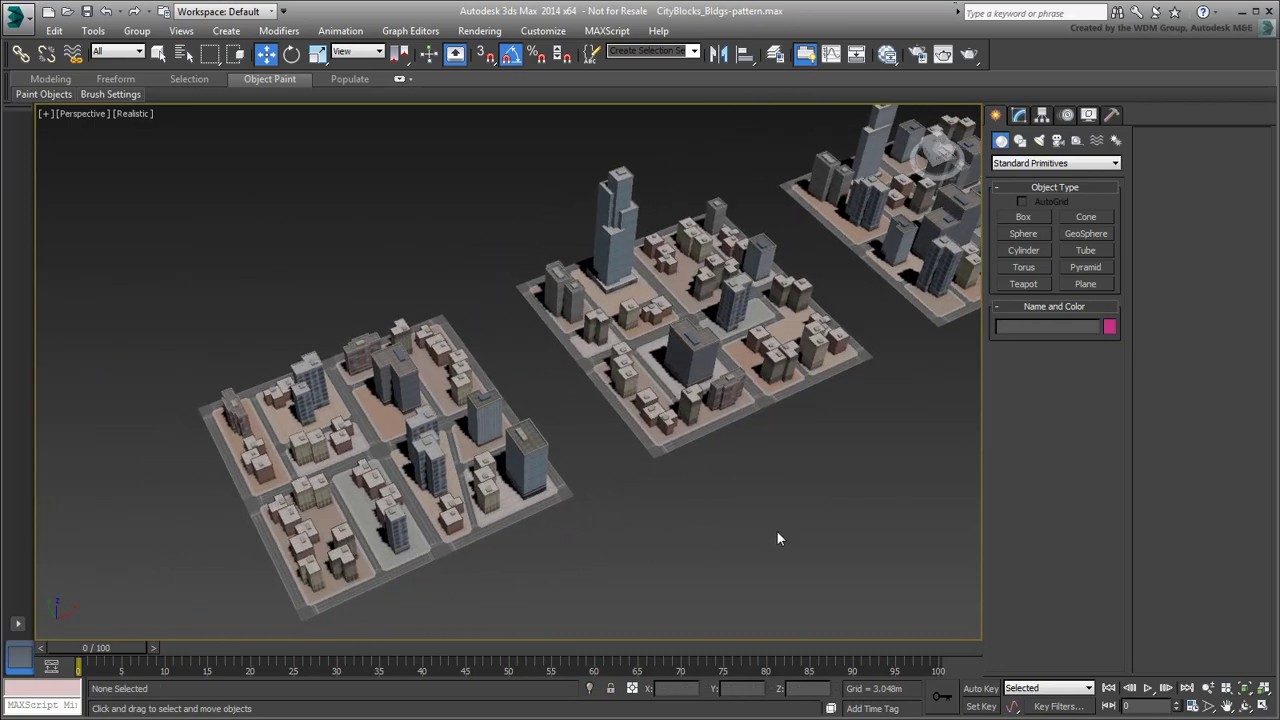
Toggle viewport statistics with the 7 key and pan to recentre the city blocks.
key(7)
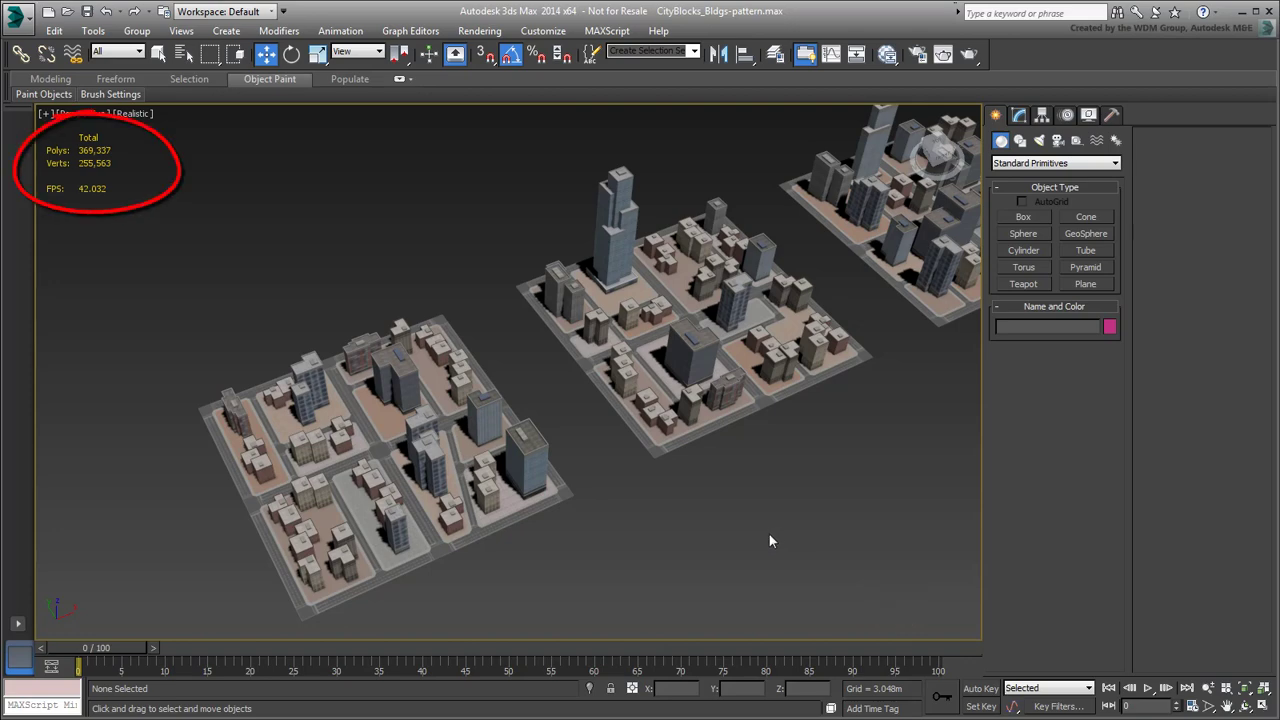
middle_drag(666, 532, 526, 539)
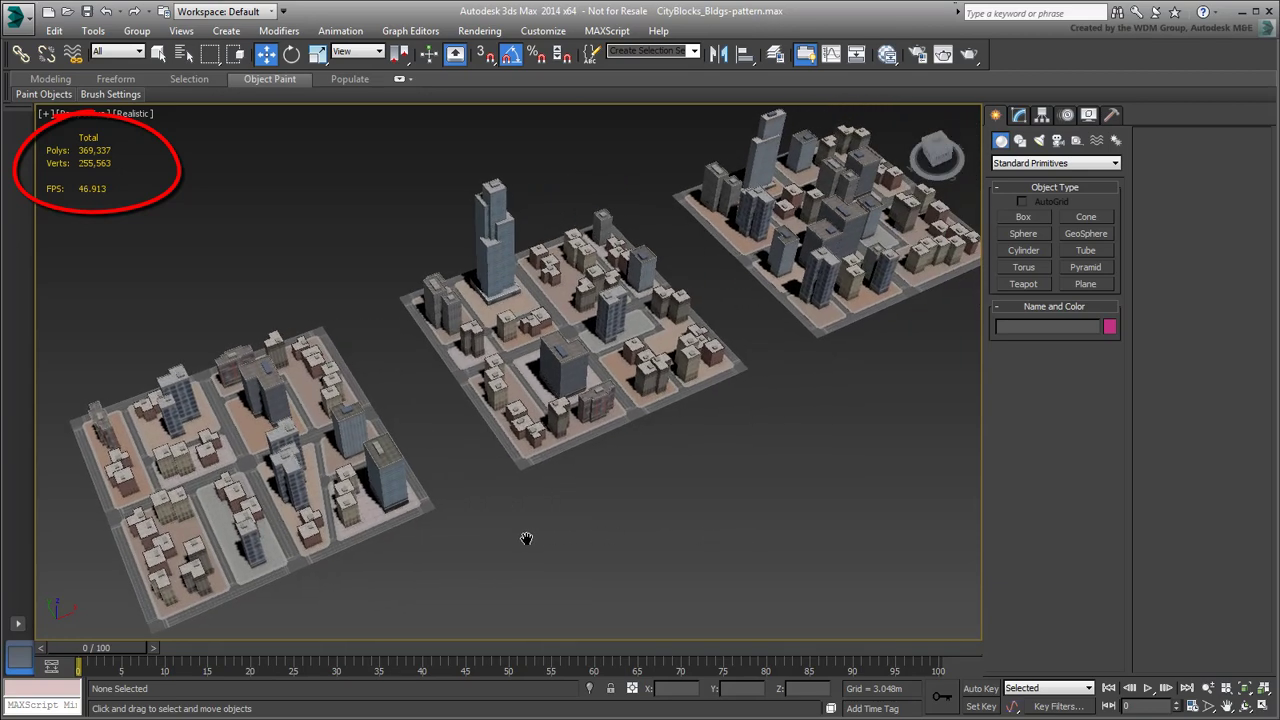
mouse_move(606, 568)
middle_down()
mouse_move(483, 566)
mouse_move(574, 537)
mouse_move(631, 552)
middle_up()
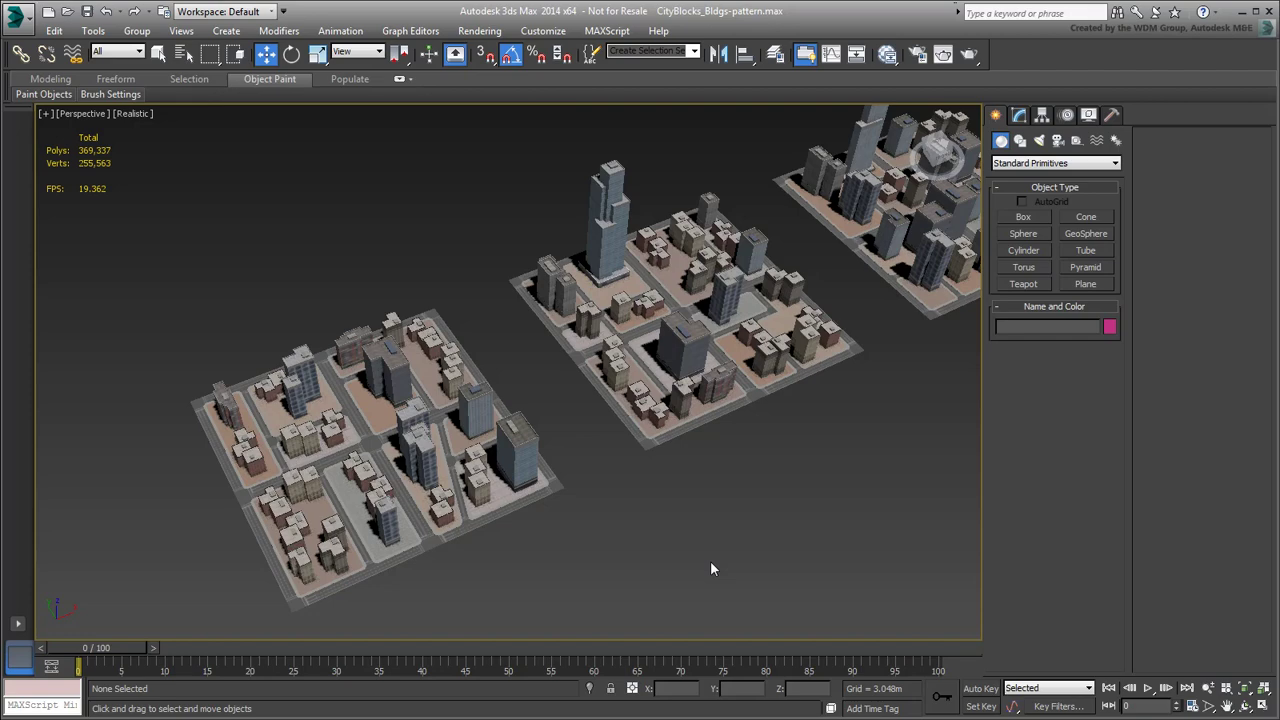
Enable viewport statistics reporting Total + Selection in Viewport Configuration.
click(136, 114)
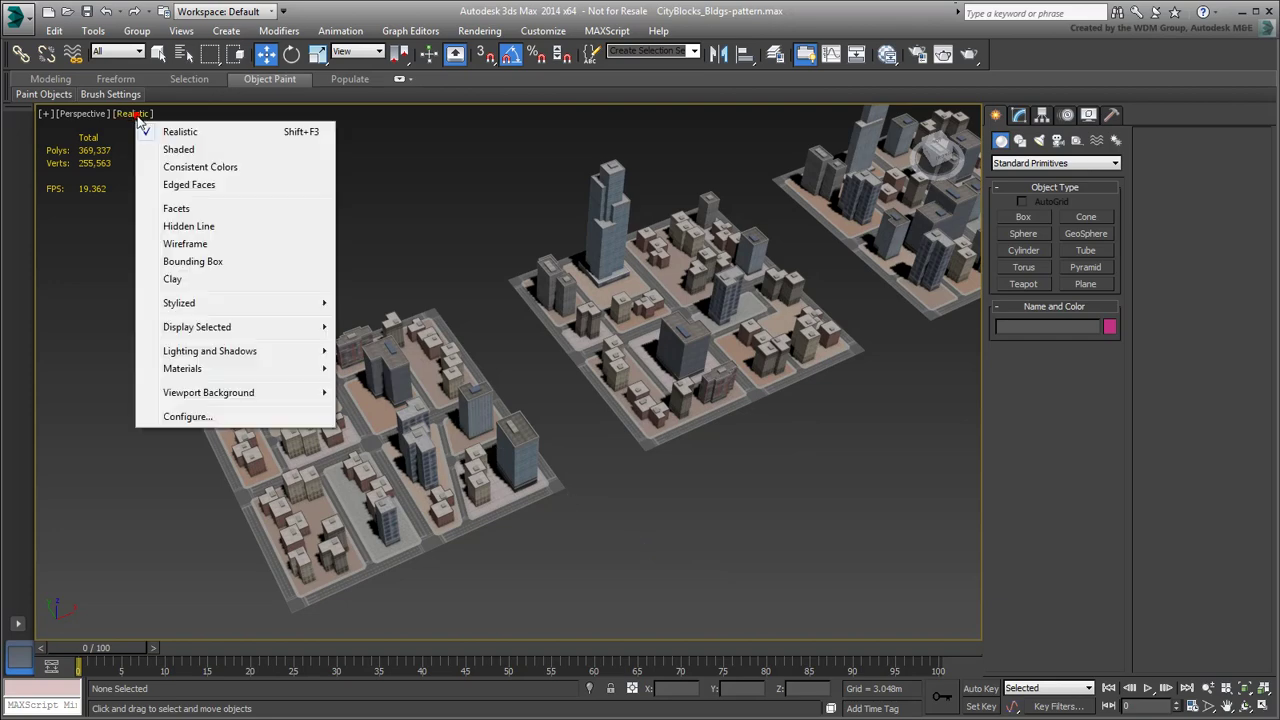
click(189, 417)
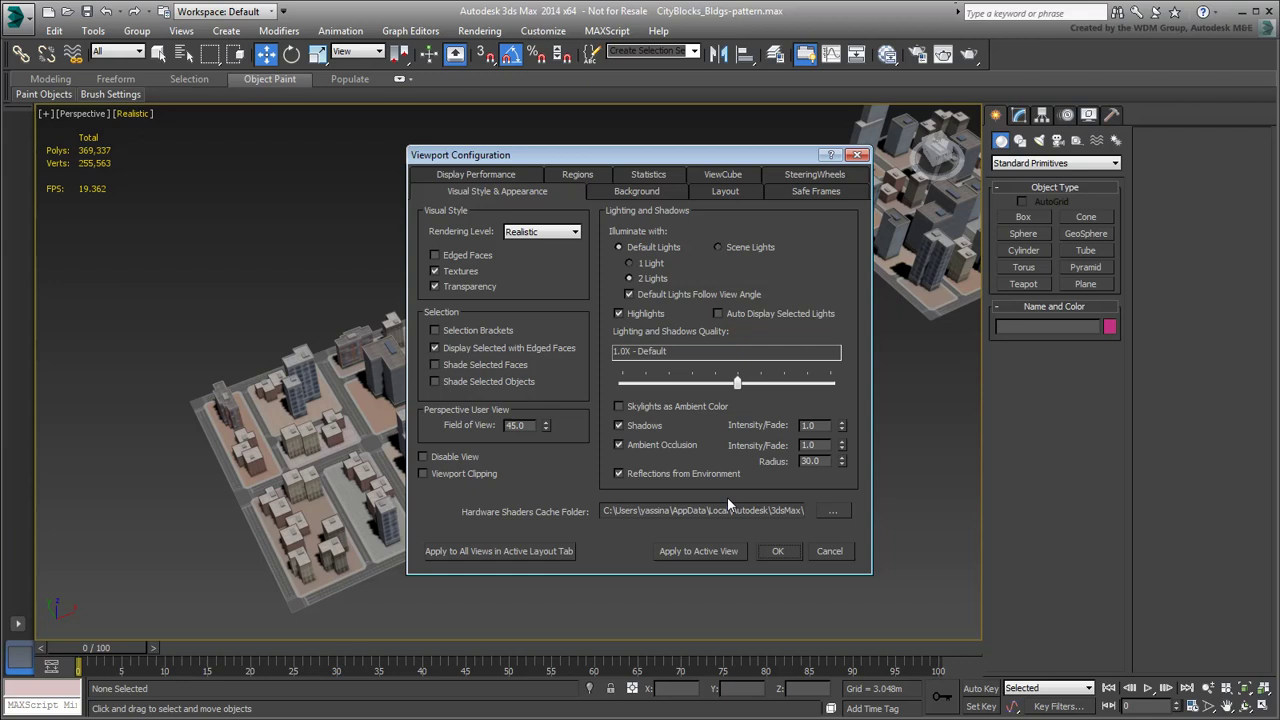
click(657, 176)
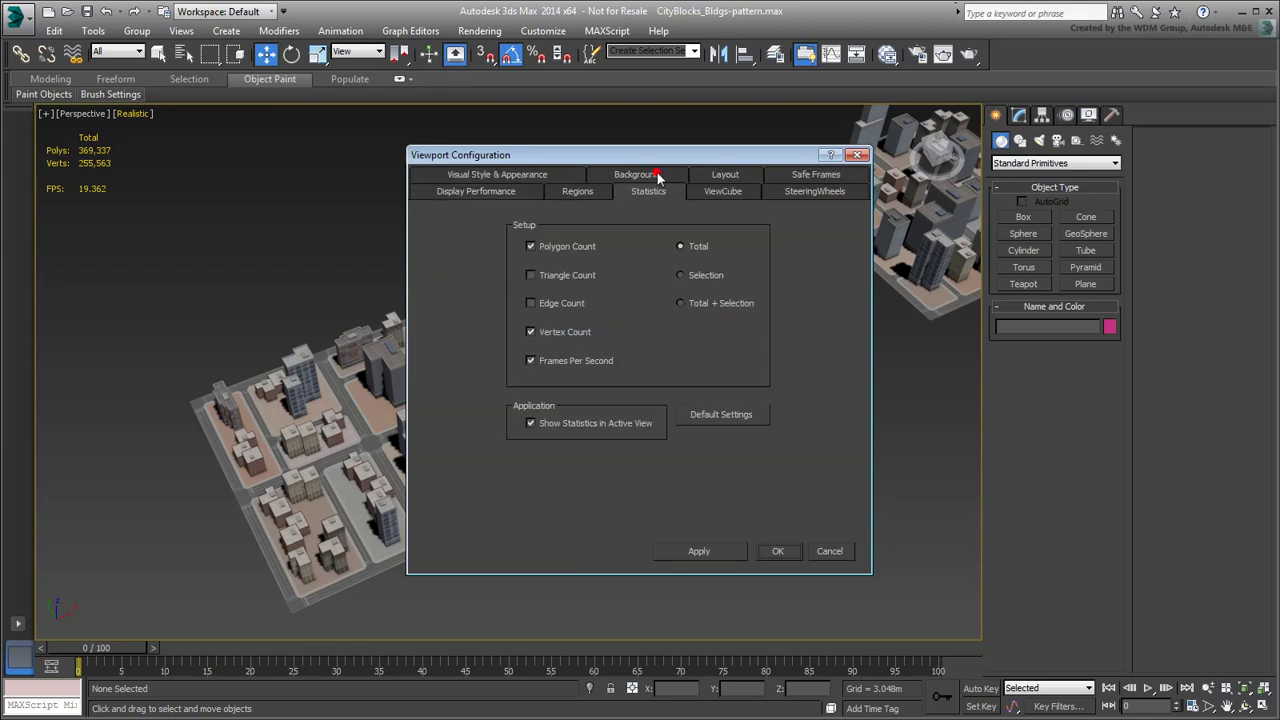
click(681, 304)
click(778, 551)
Compare stats for a small building, CityBlock-A, the tower, and all three blocks.
click(386, 372)
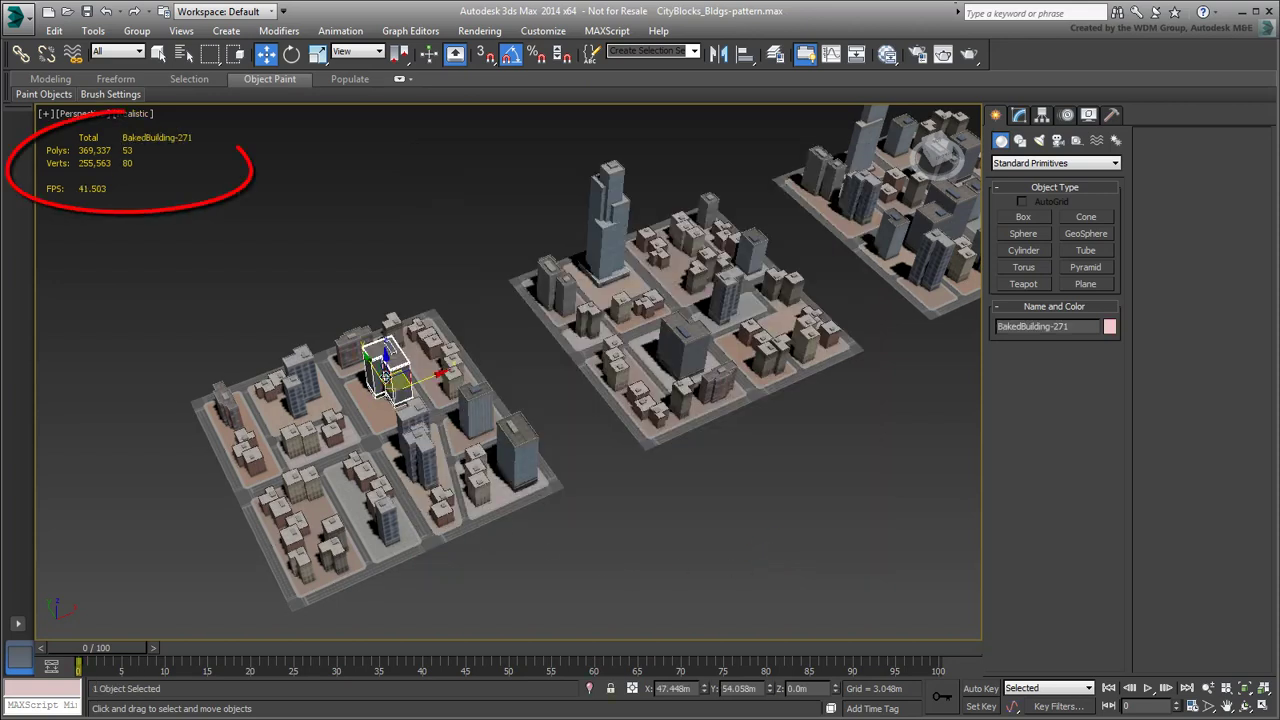
click(375, 420)
click(628, 384)
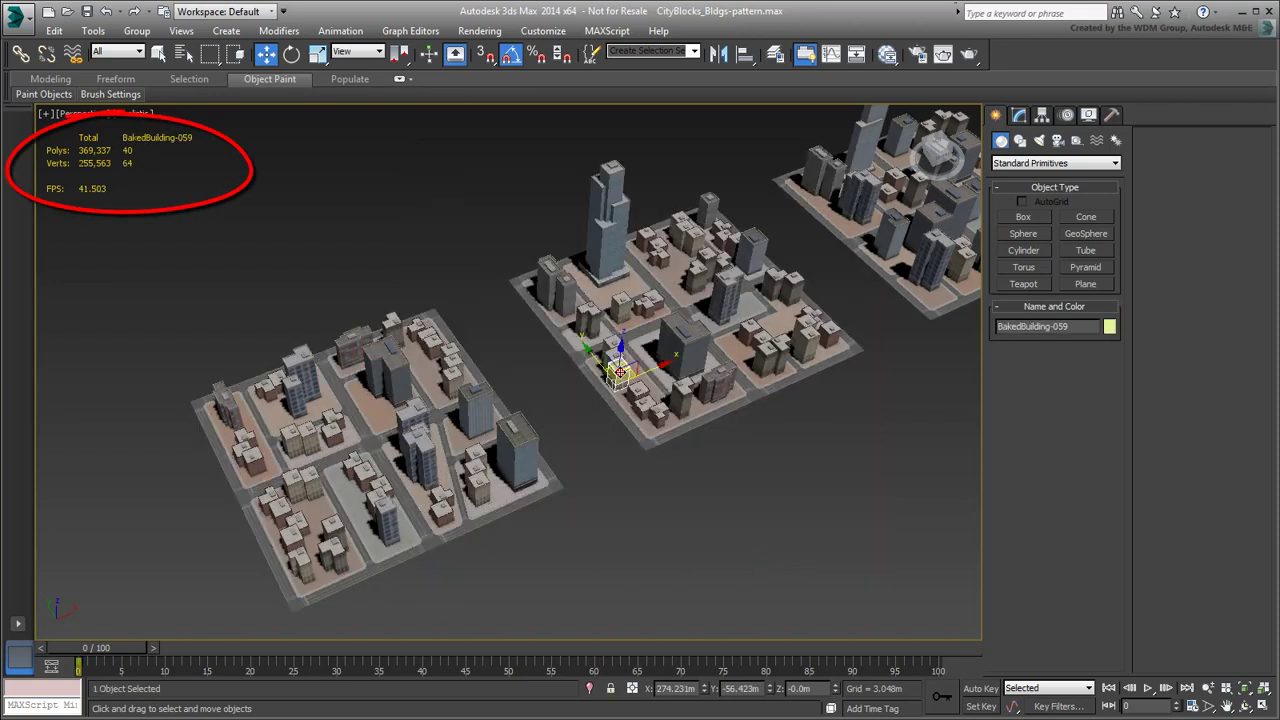
click(610, 235)
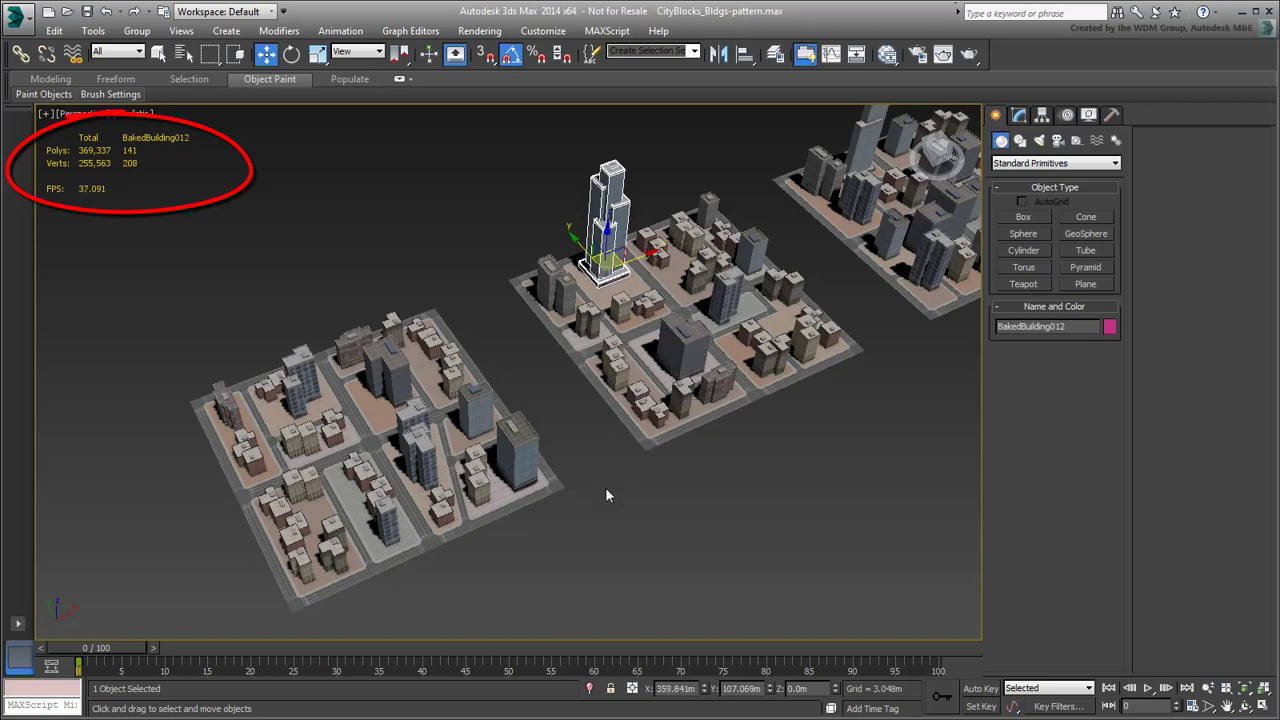
scroll(605, 488, down, 5)
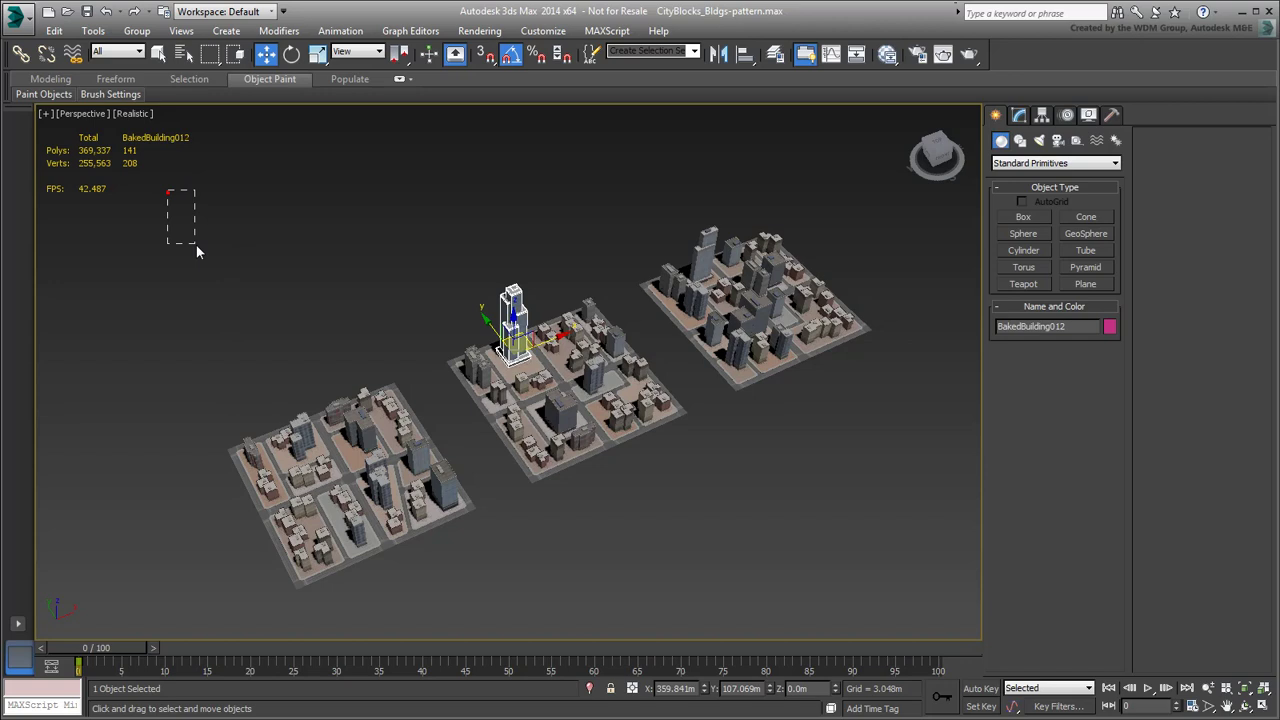
drag(196, 245, 916, 606)
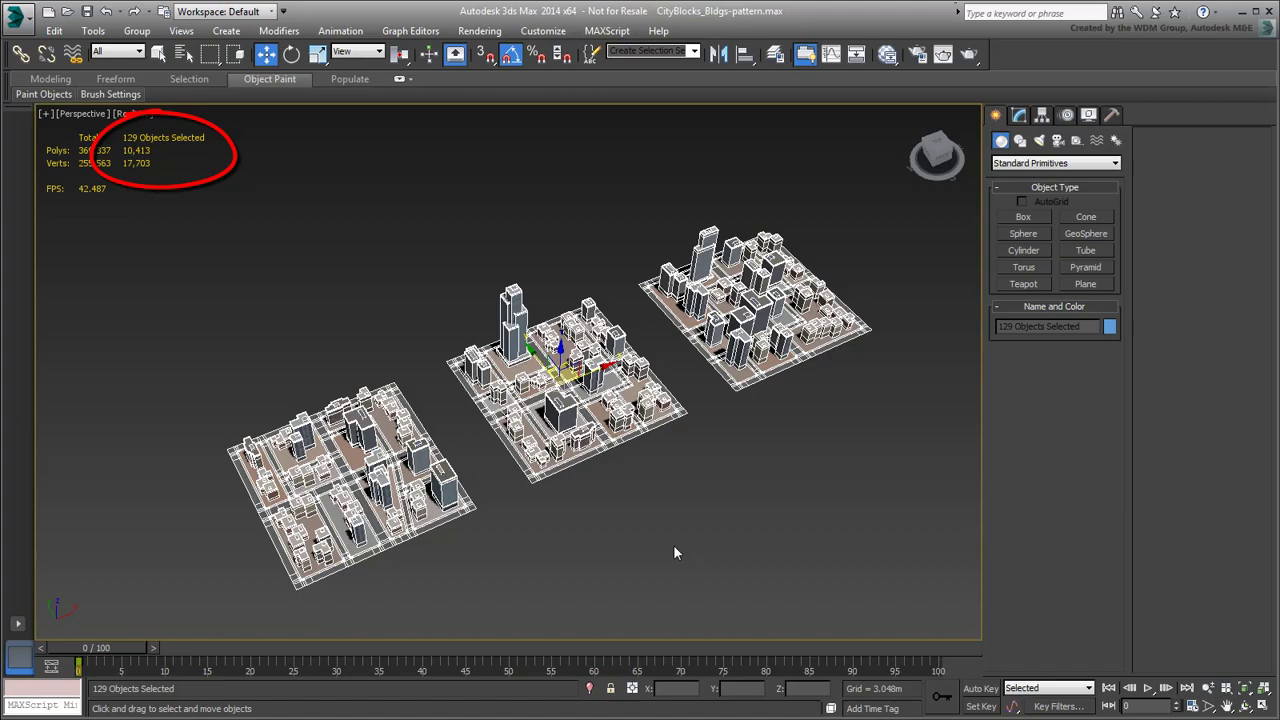
mouse_move(541, 532)
alt+middle_down()
mouse_move(577, 530)
mouse_move(560, 514)
mouse_move(535, 524)
mouse_move(537, 541)
mouse_move(554, 523)
mouse_move(521, 536)
mouse_move(600, 484)
alt+middle_up()
click(540, 538)
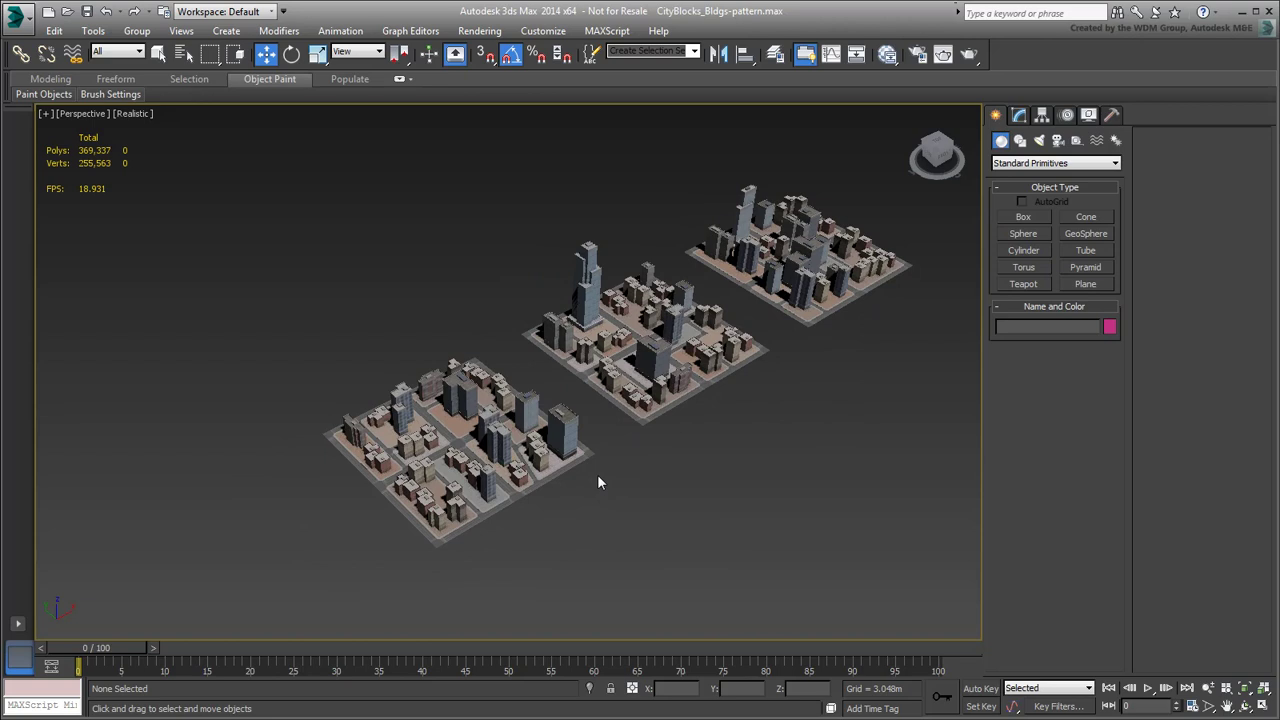
Move CityBlock-B beside the left block and set its X position to -300.
click(580, 380)
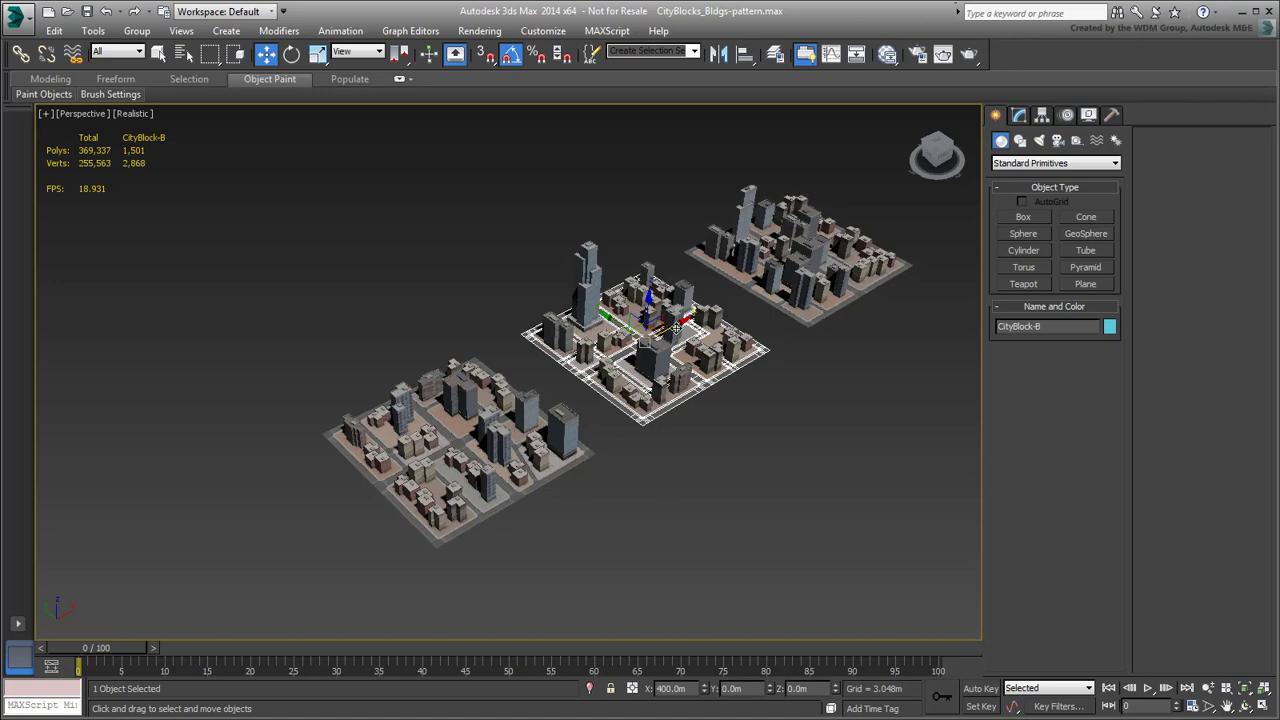
drag(676, 328, 296, 503)
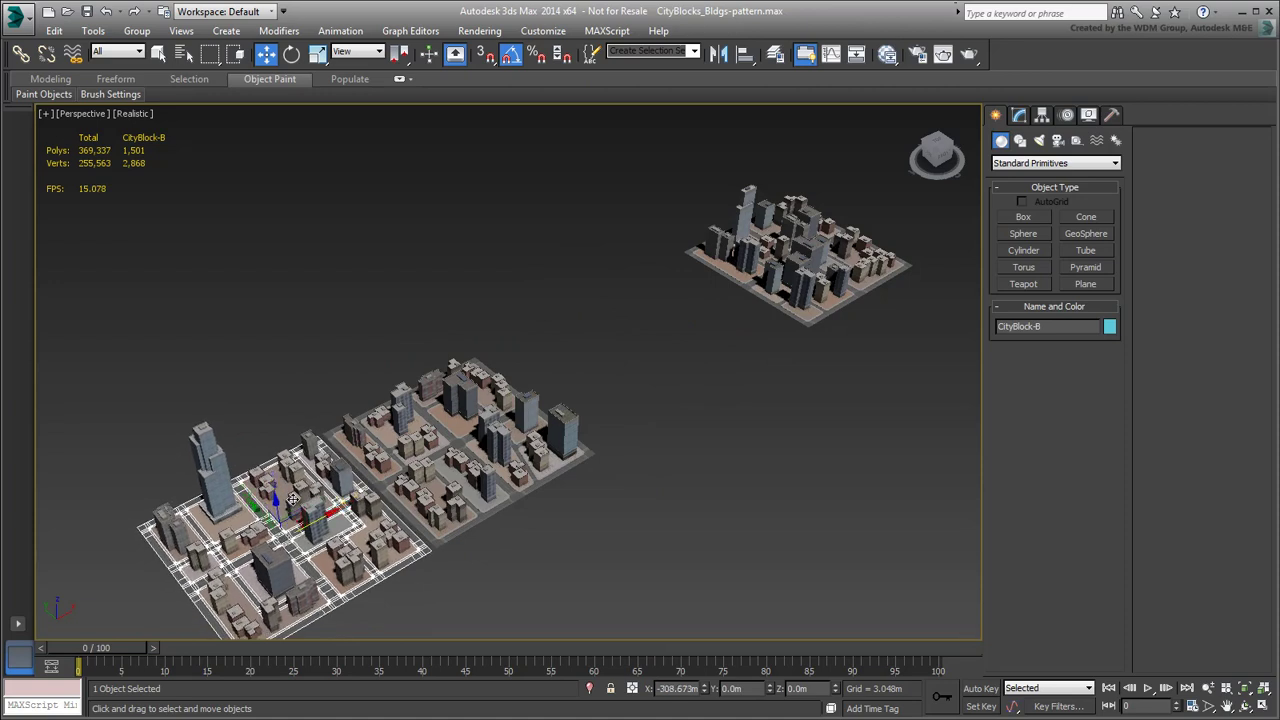
double_click(686, 689)
text(-300)
key(Escape)
text(-300)
key(Return)
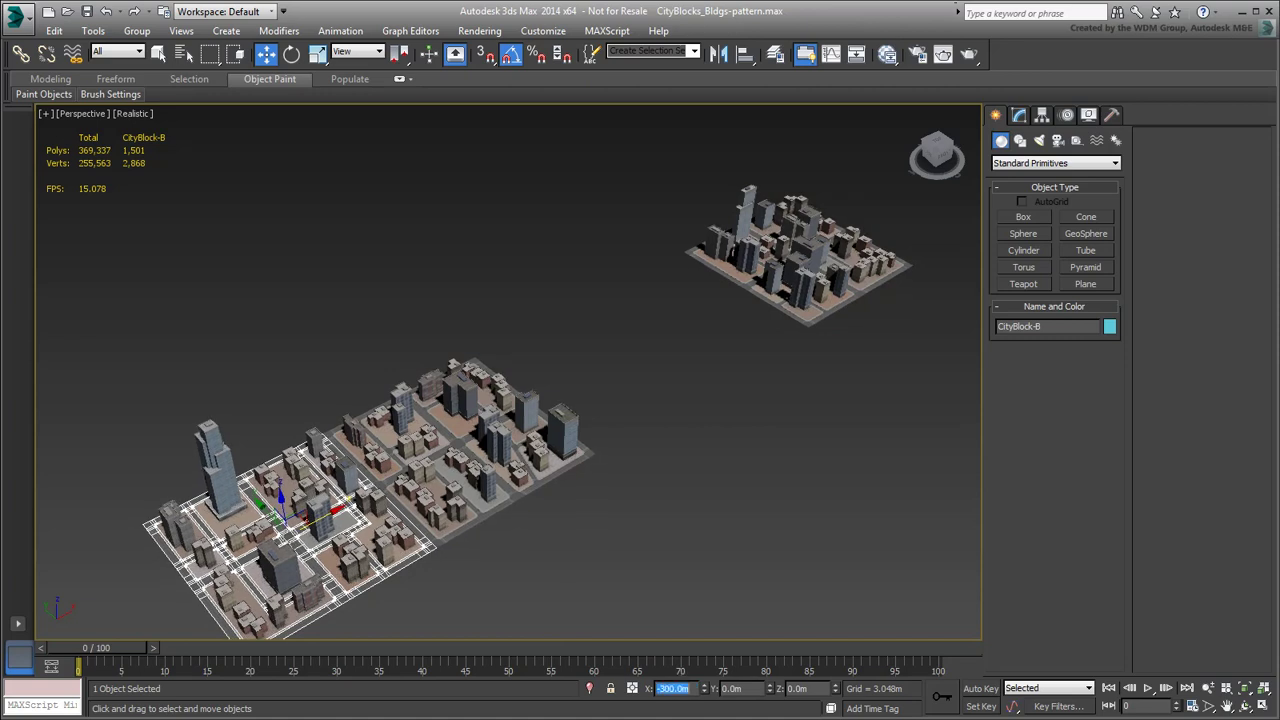
Set CityBlock-C's X position to 300 and orbit to view the row.
click(740, 285)
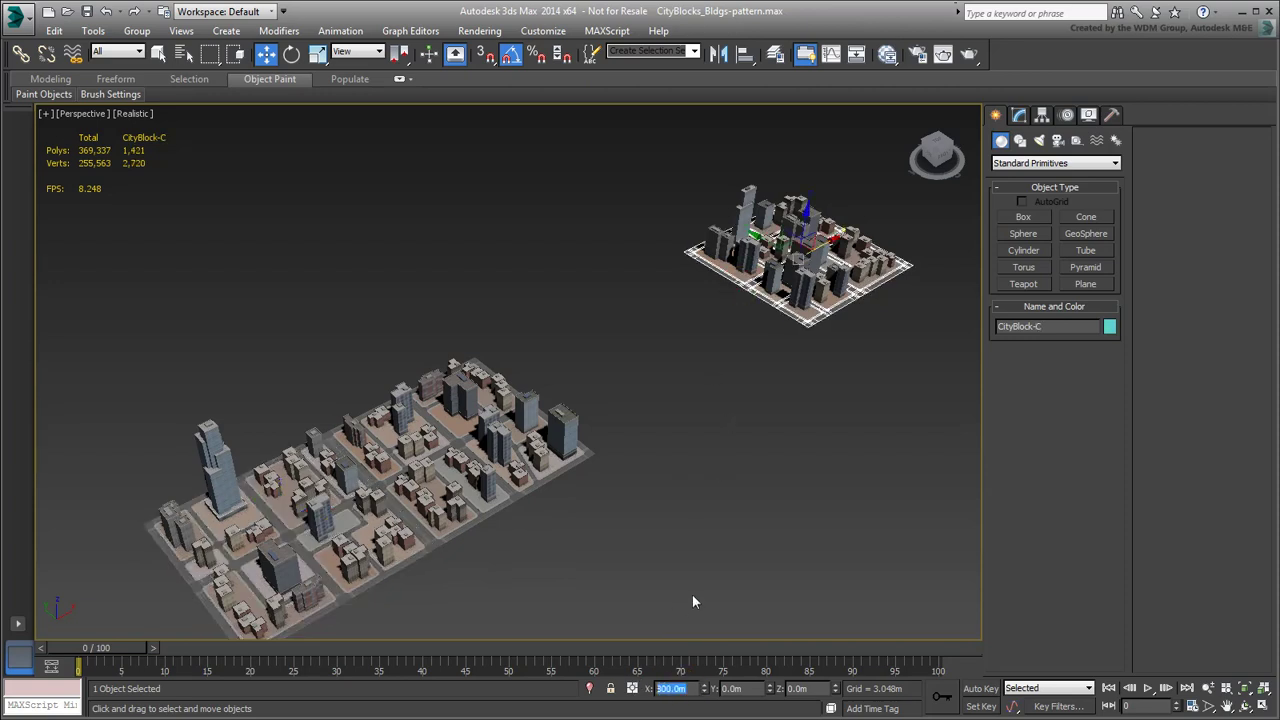
click(670, 688)
text(300)
key(Return)
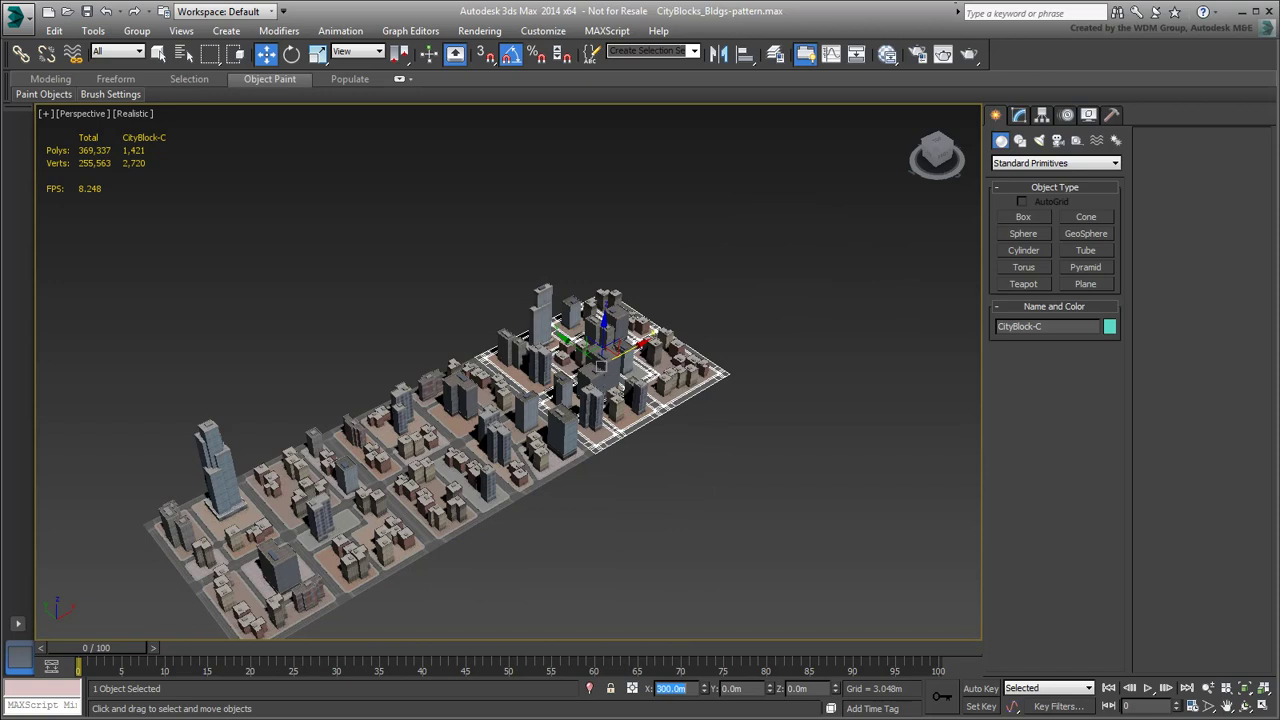
alt+middle_drag(459, 573, 481, 448)
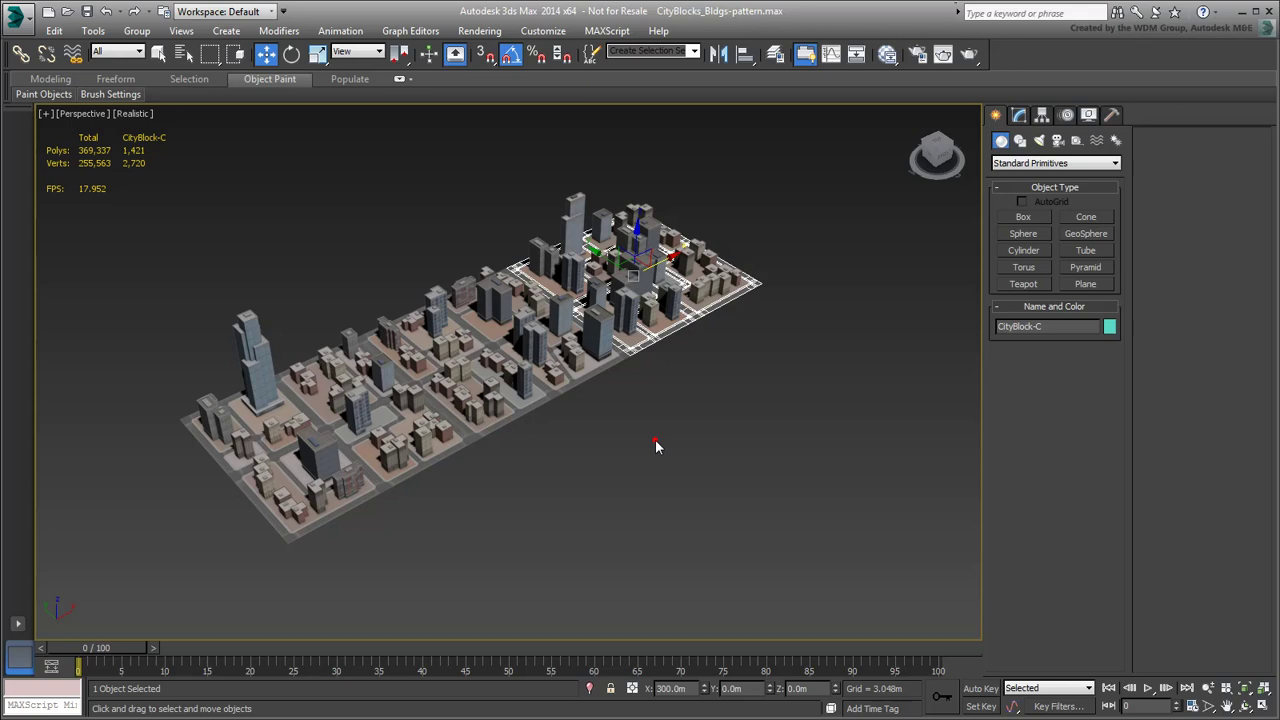
click(656, 446)
right_click(657, 375)
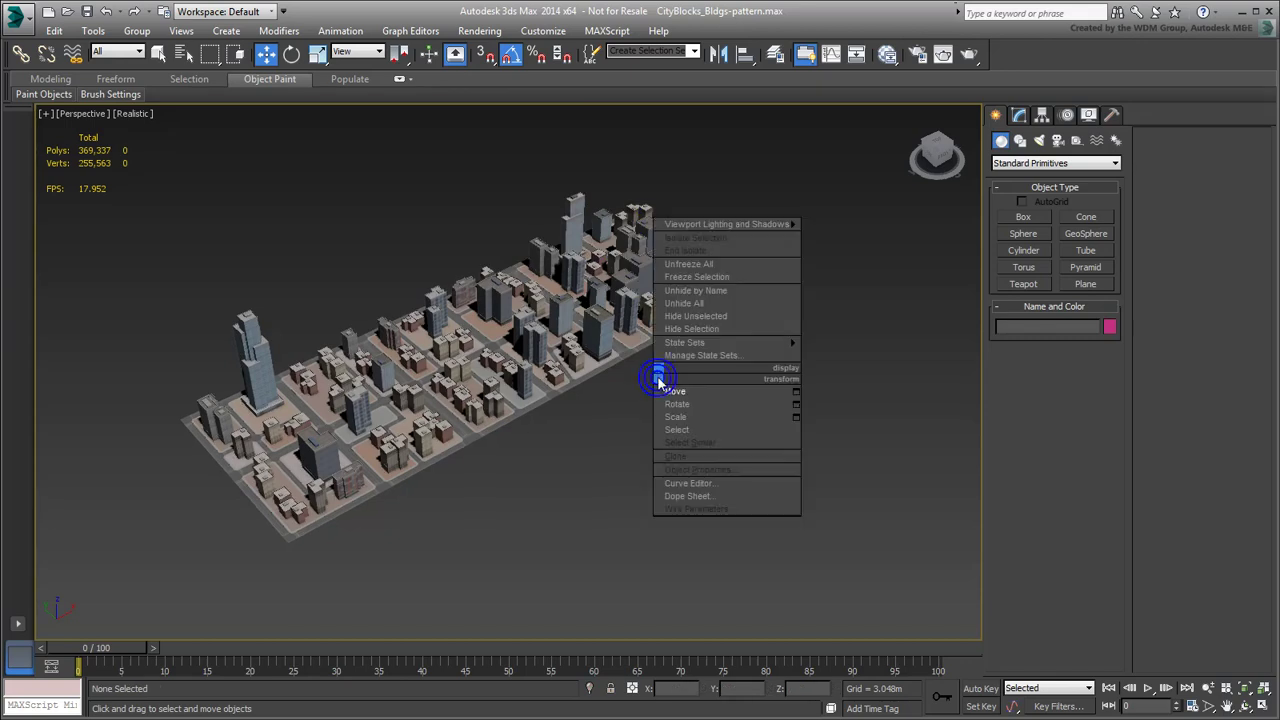
click(697, 291)
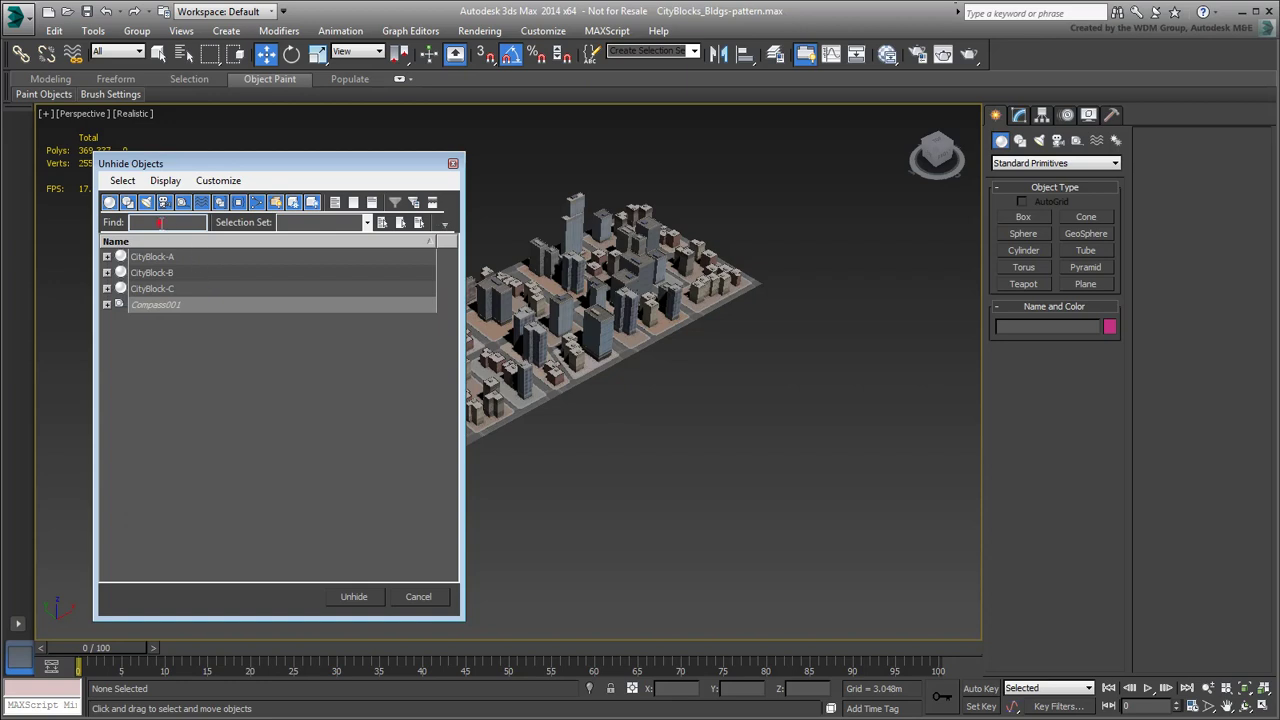
text(udc)
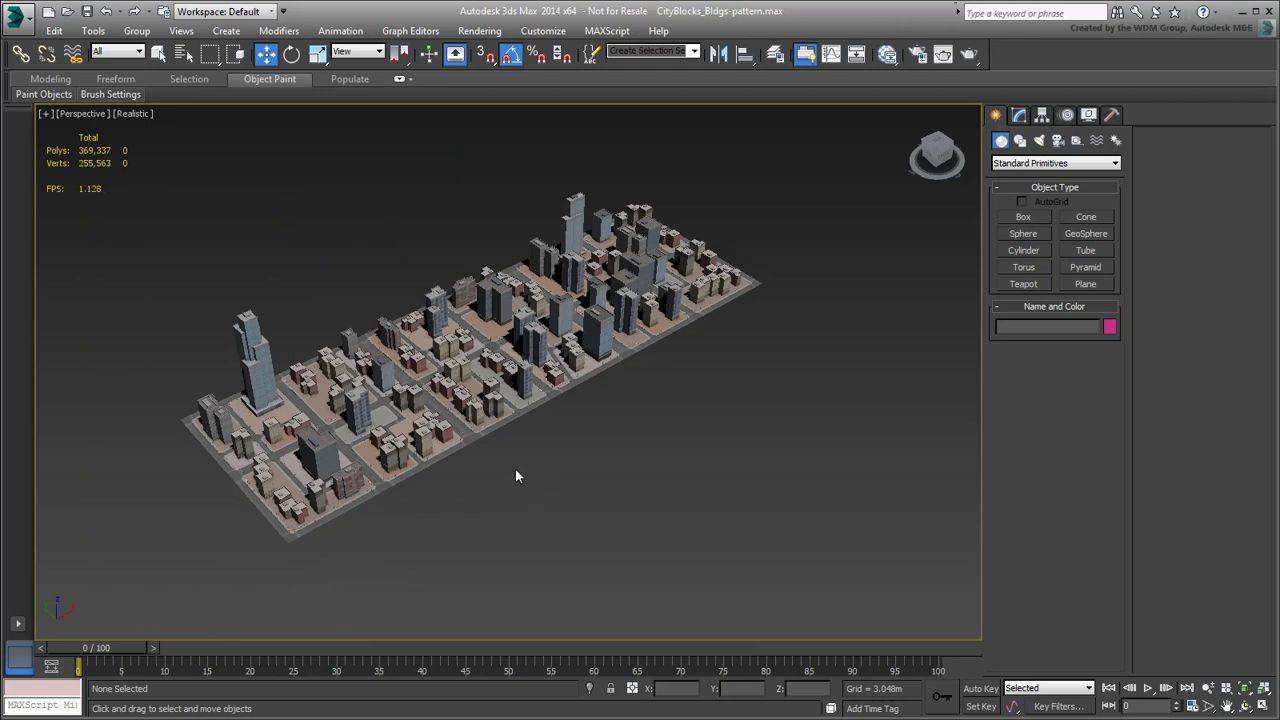
scroll(464, 484, up, 1)
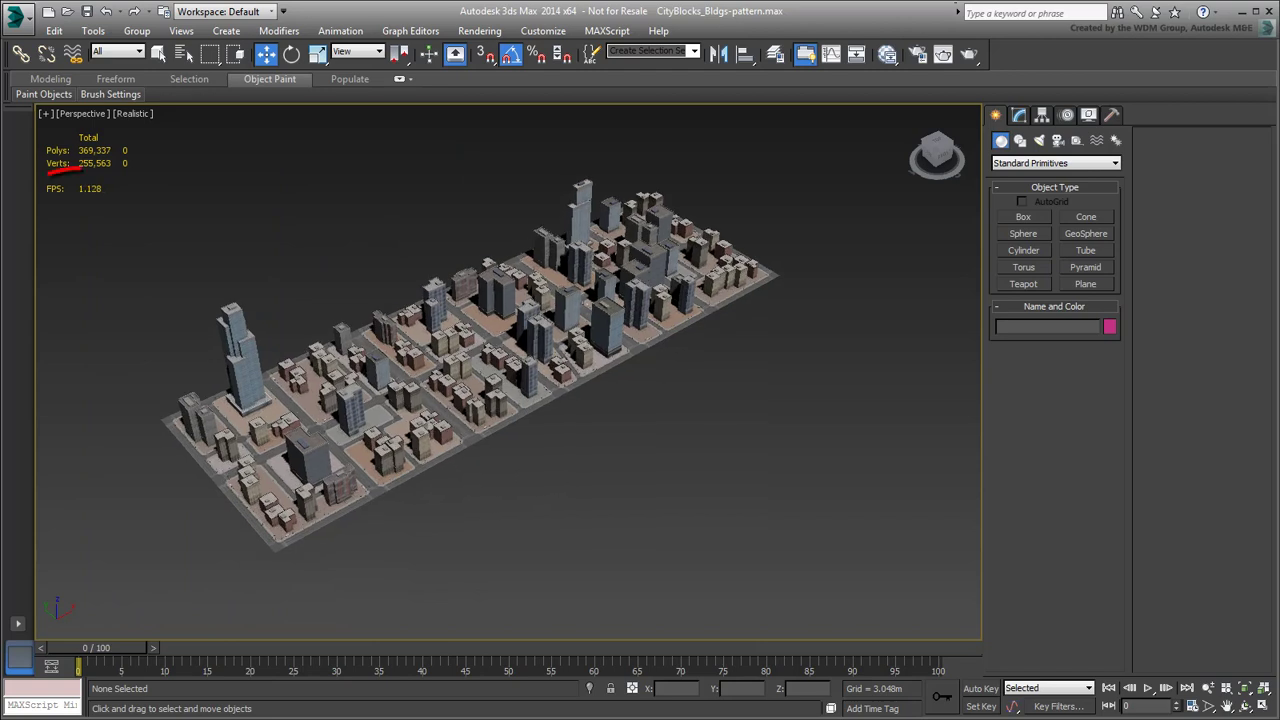
scroll(470, 360, up, 1)
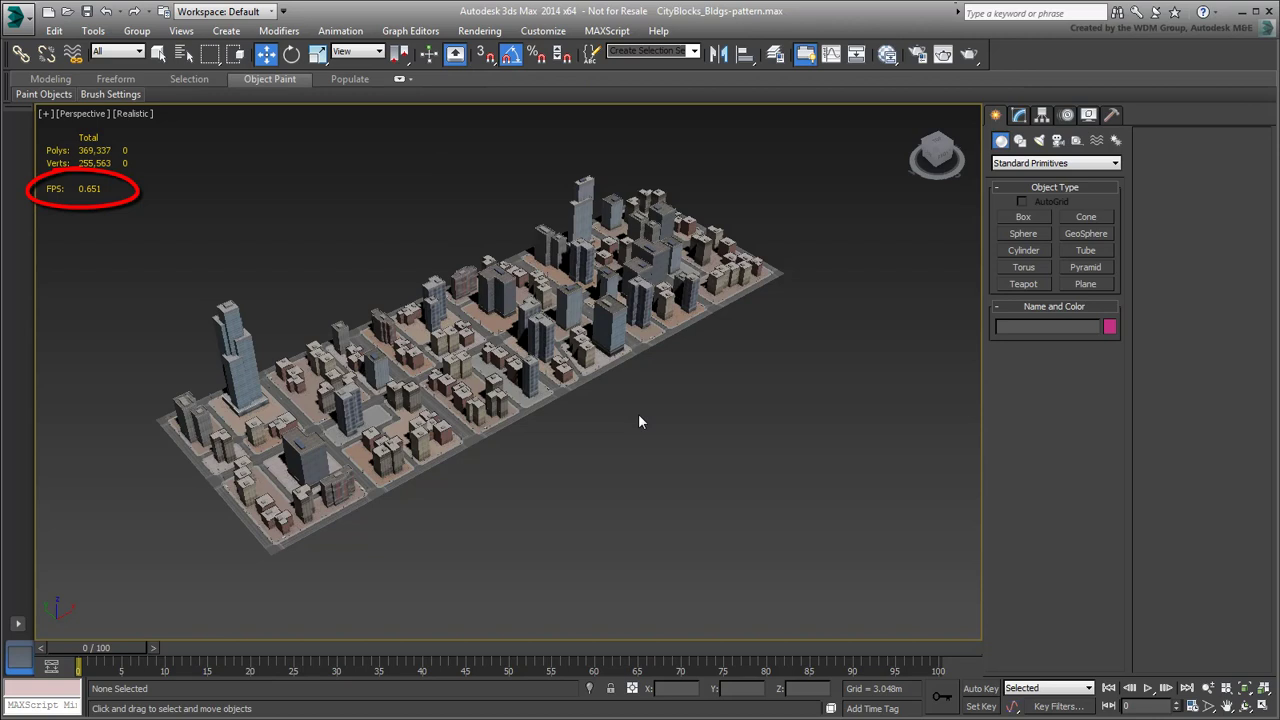
Pan and zoom to inspect the buildings, then select the whole left block's 359 objects.
click(476, 440)
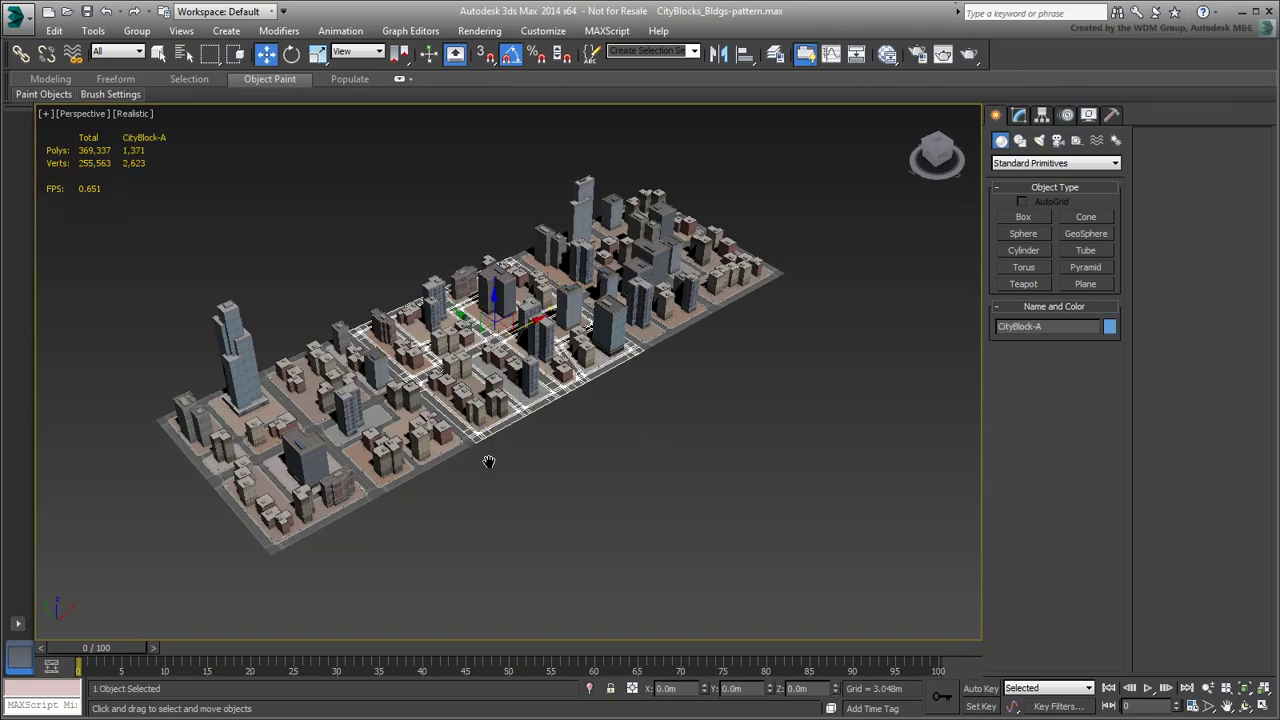
middle_drag(489, 461, 560, 479)
click(559, 481)
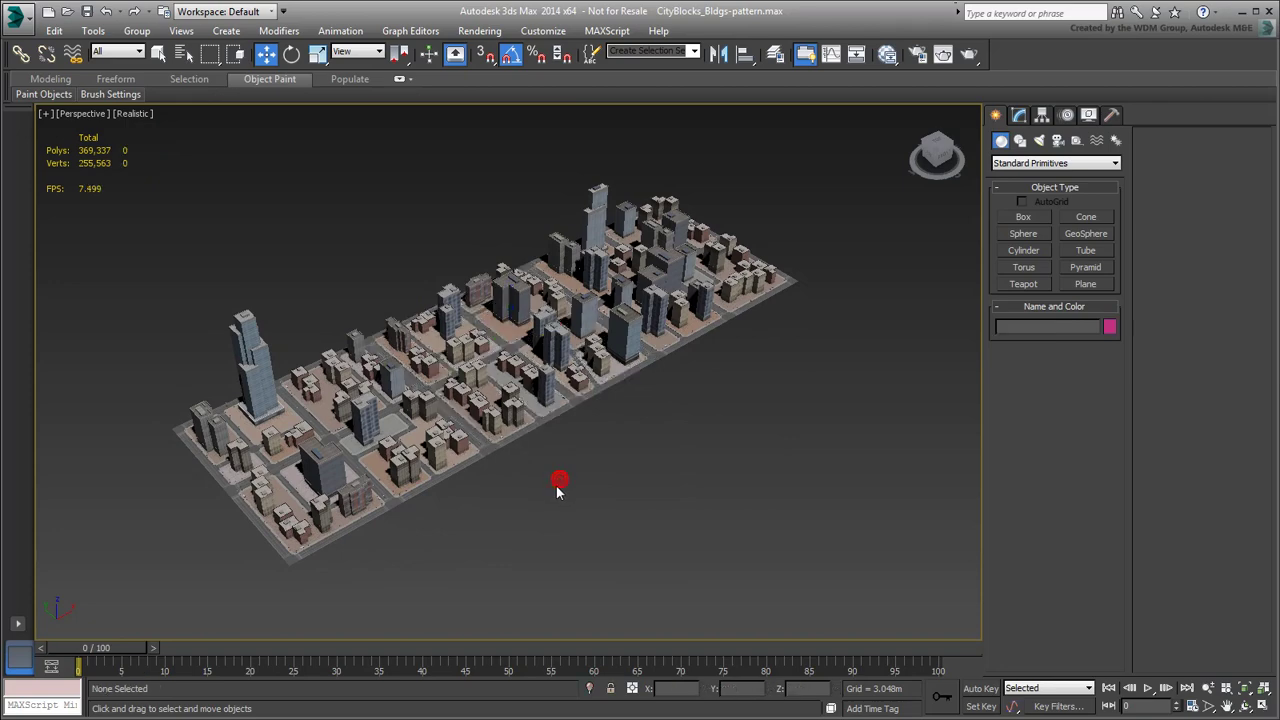
scroll(511, 480, up, 5)
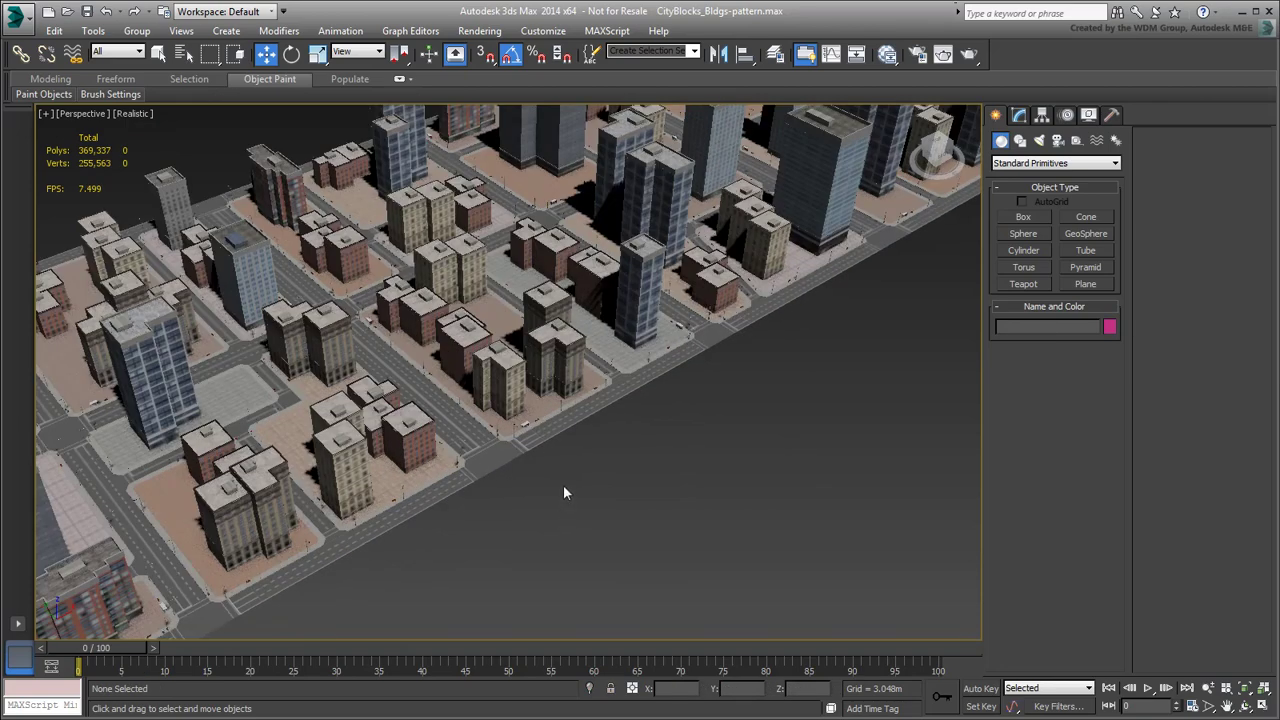
scroll(563, 486, down, 8)
middle_drag(601, 503, 571, 485)
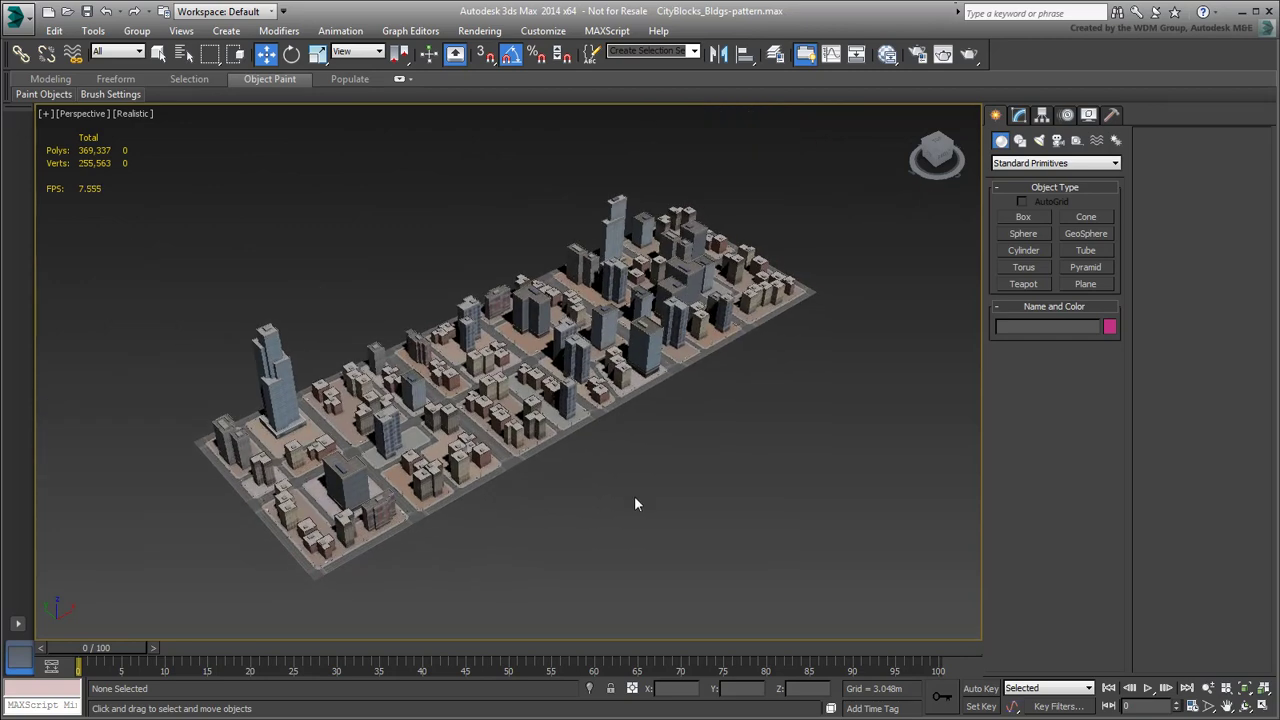
click(319, 491)
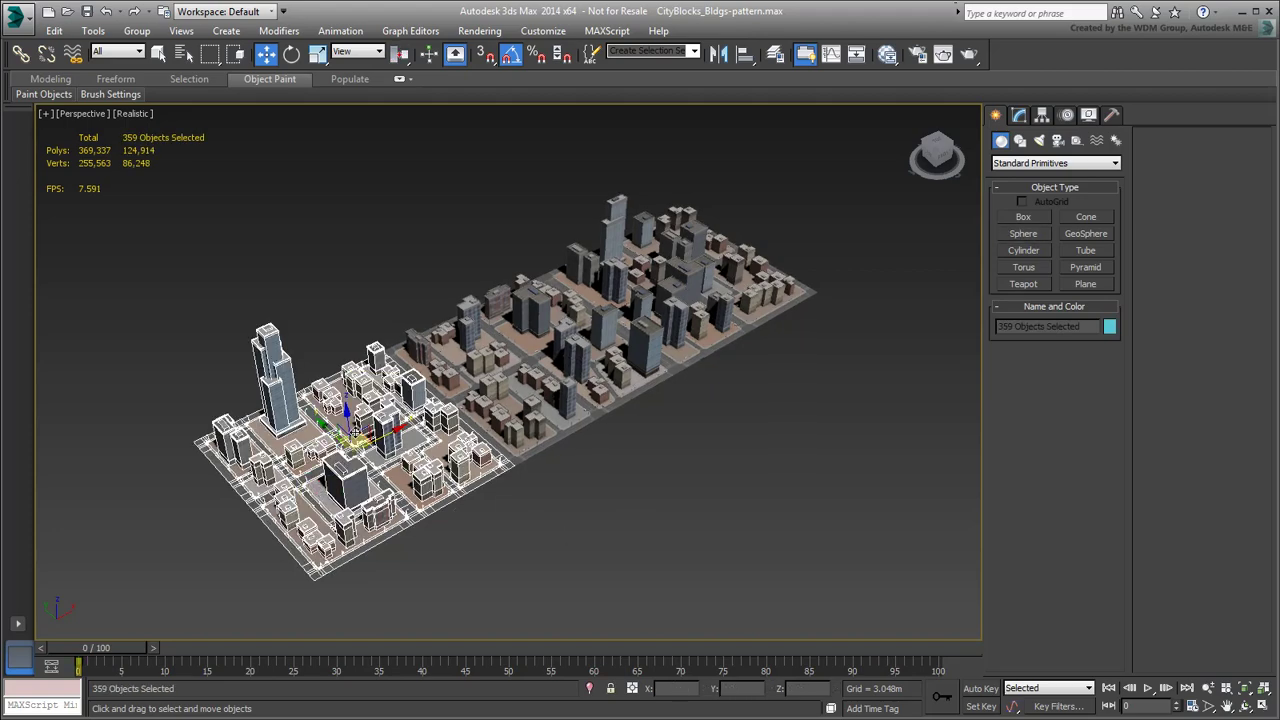
Clone the left block as CityBlock-B001 and select the copy.
mouse_move(365, 435)
shift+mouse_down()
mouse_move(586, 442)
mouse_move(790, 478)
shift+mouse_up()
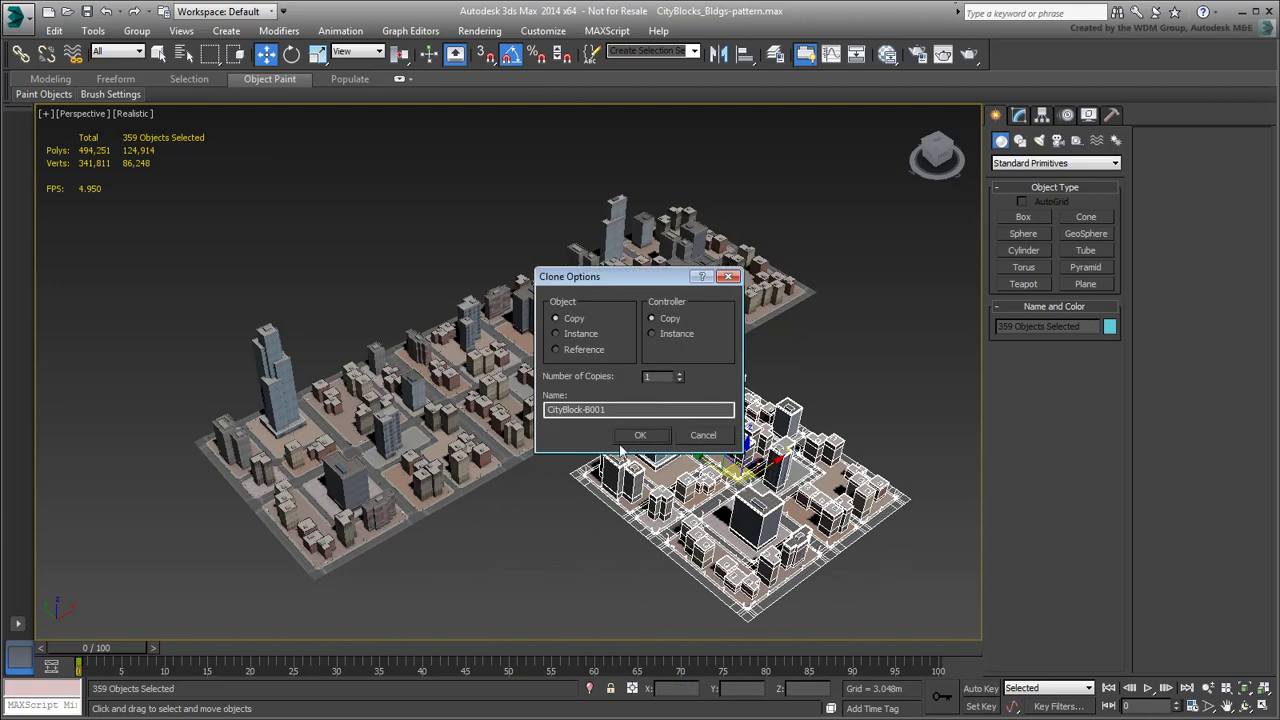
key(Return)
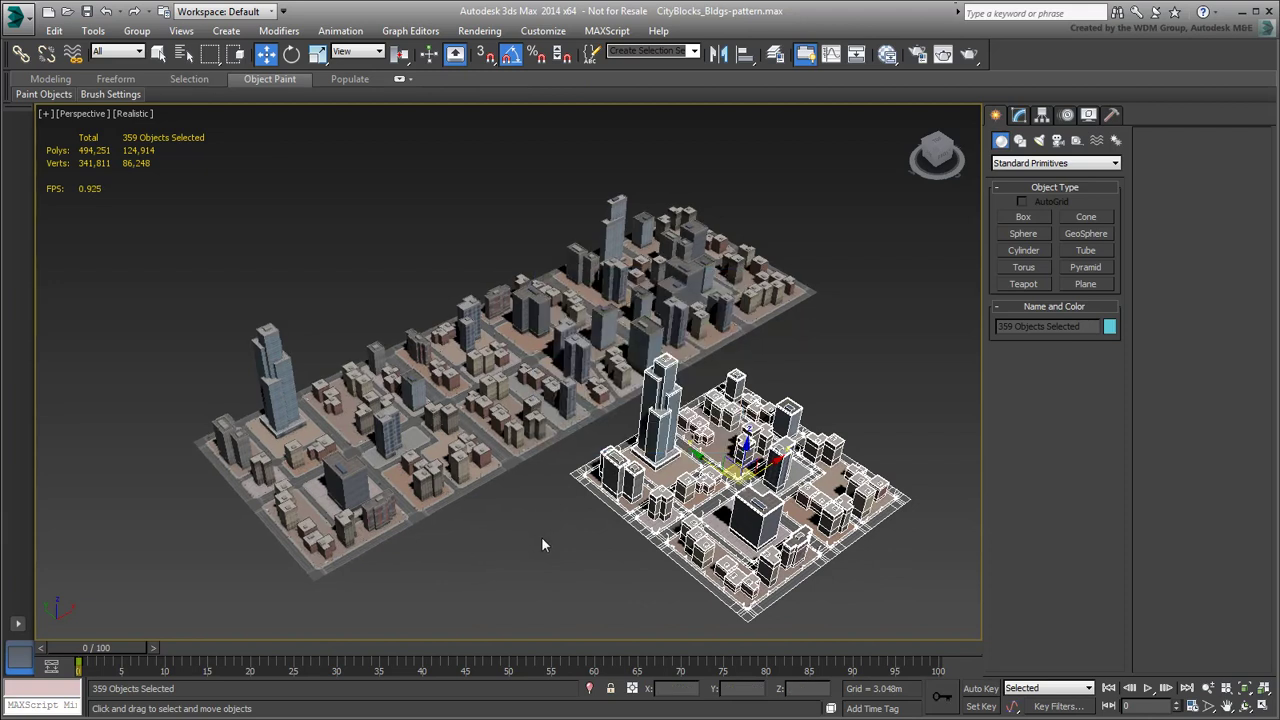
click(541, 536)
click(589, 493)
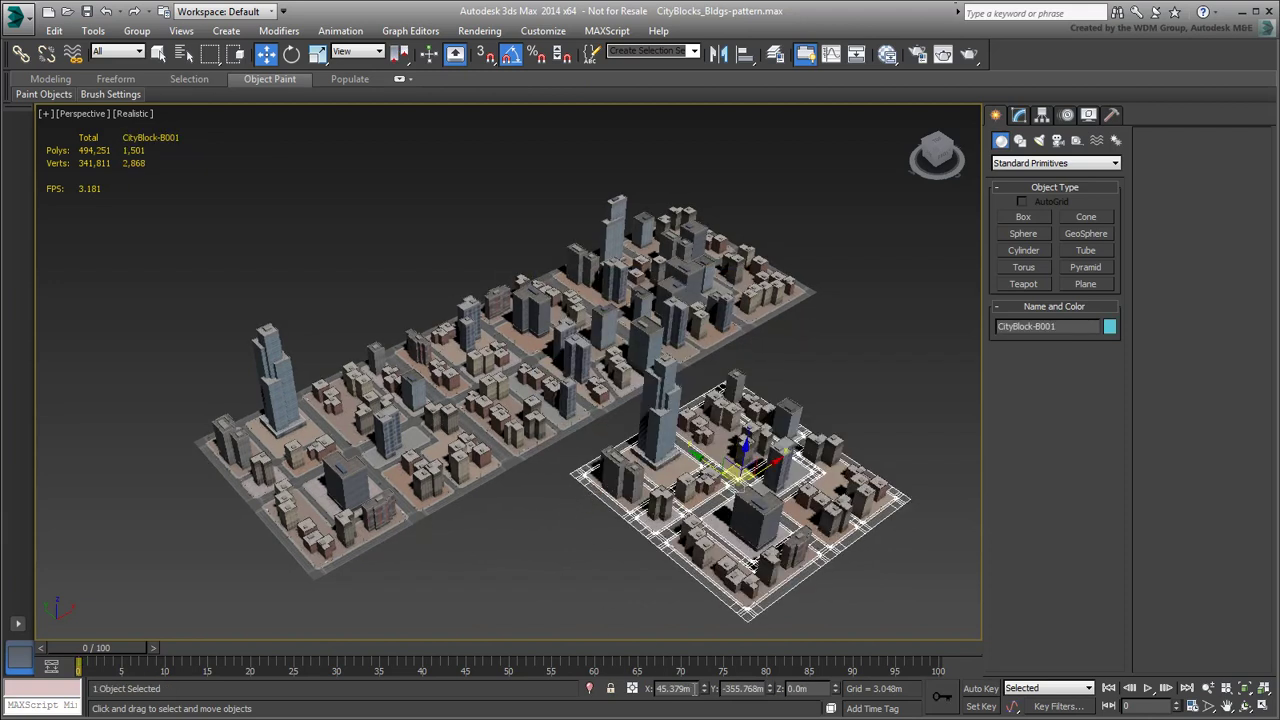
Position CityBlock-B001 at X 0, Y -300.
double_click(680, 688)
text(0.0m)
double_click(757, 690)
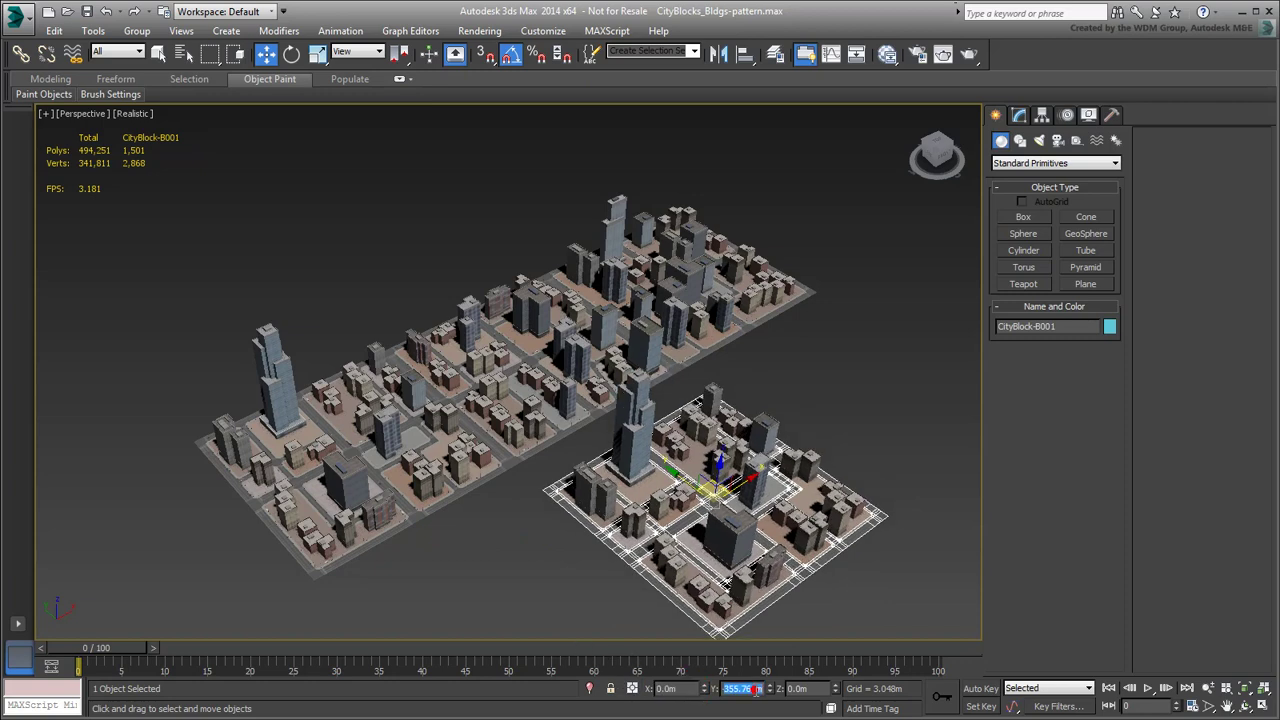
text(-300)
key(BackSpace)
key(BackSpace)
key(BackSpace)
text(-300)
key(Return)
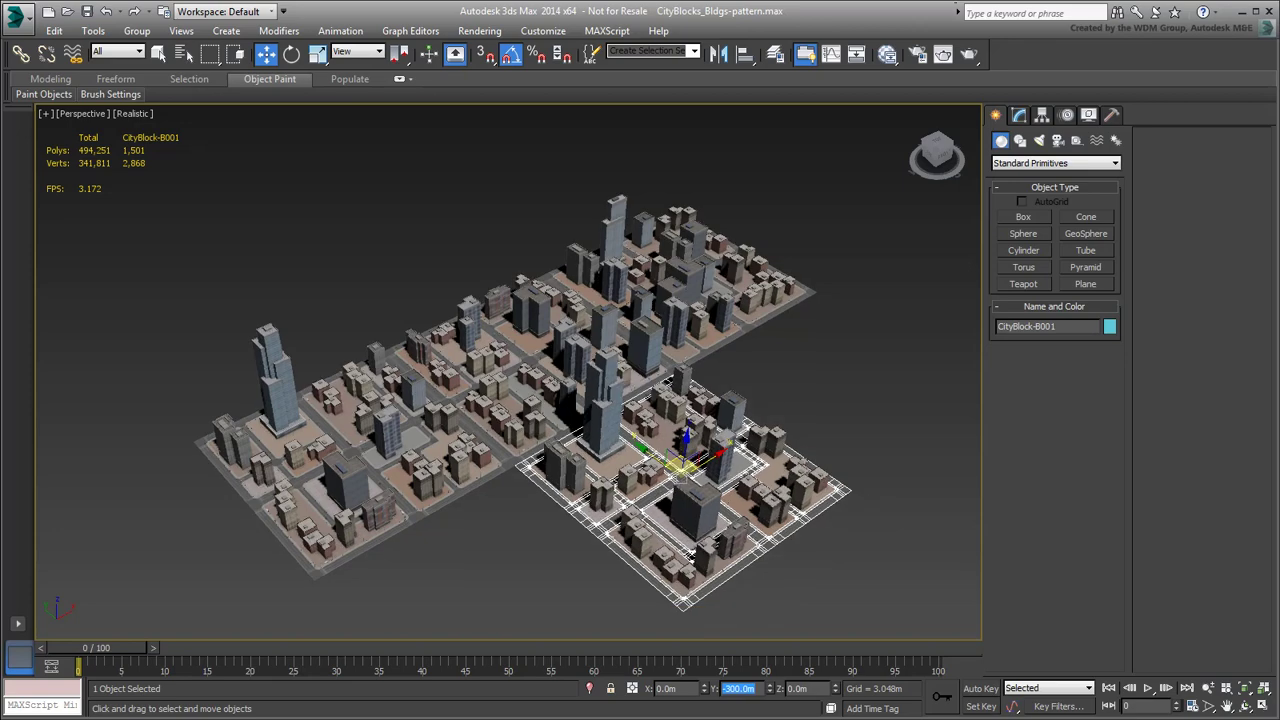
Clone the front block and place the copy at X 0, Y 300.
click(837, 586)
double_click(790, 515)
shift+drag(676, 460, 400, 235)
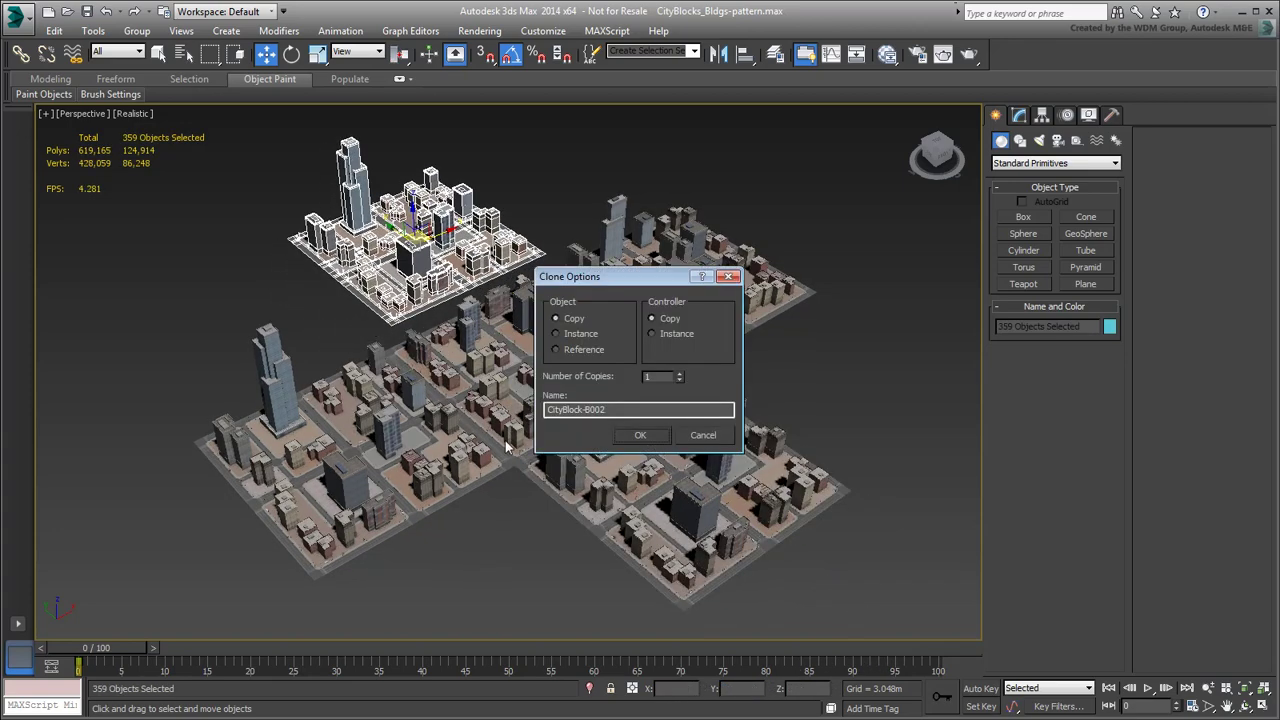
click(637, 435)
click(668, 688)
text(0)
key(Tab)
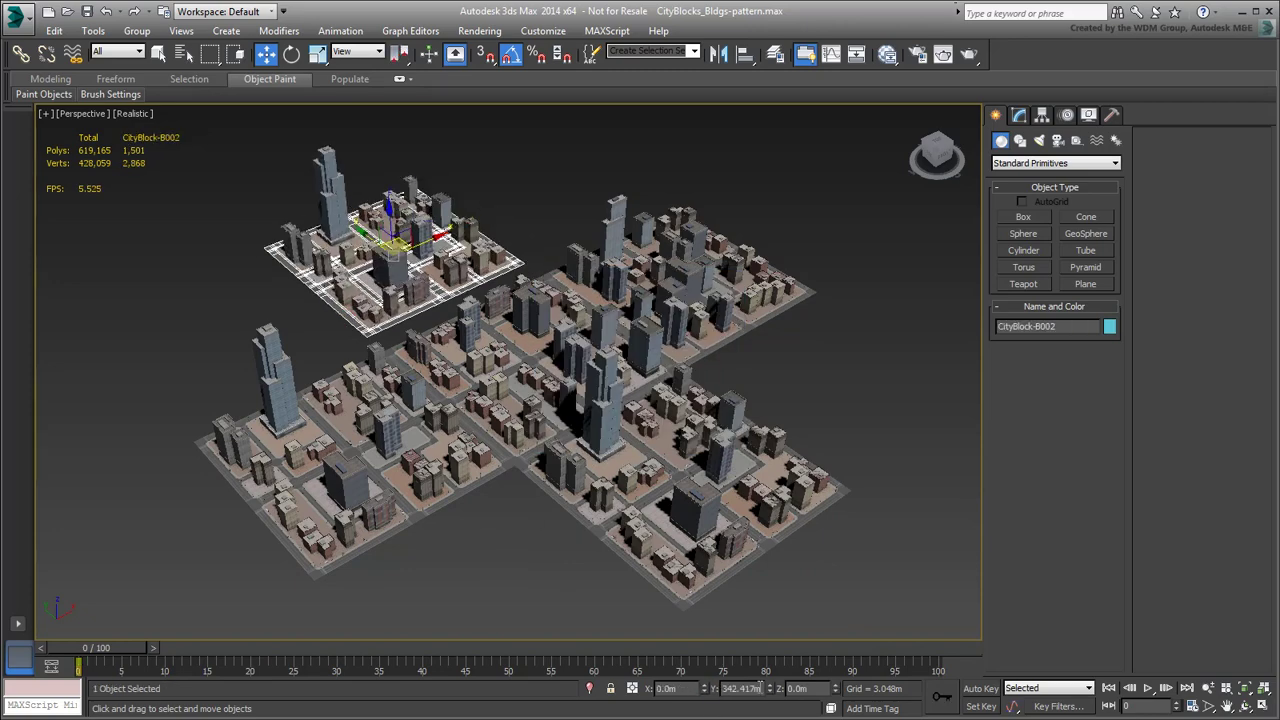
text(300)
key(Return)
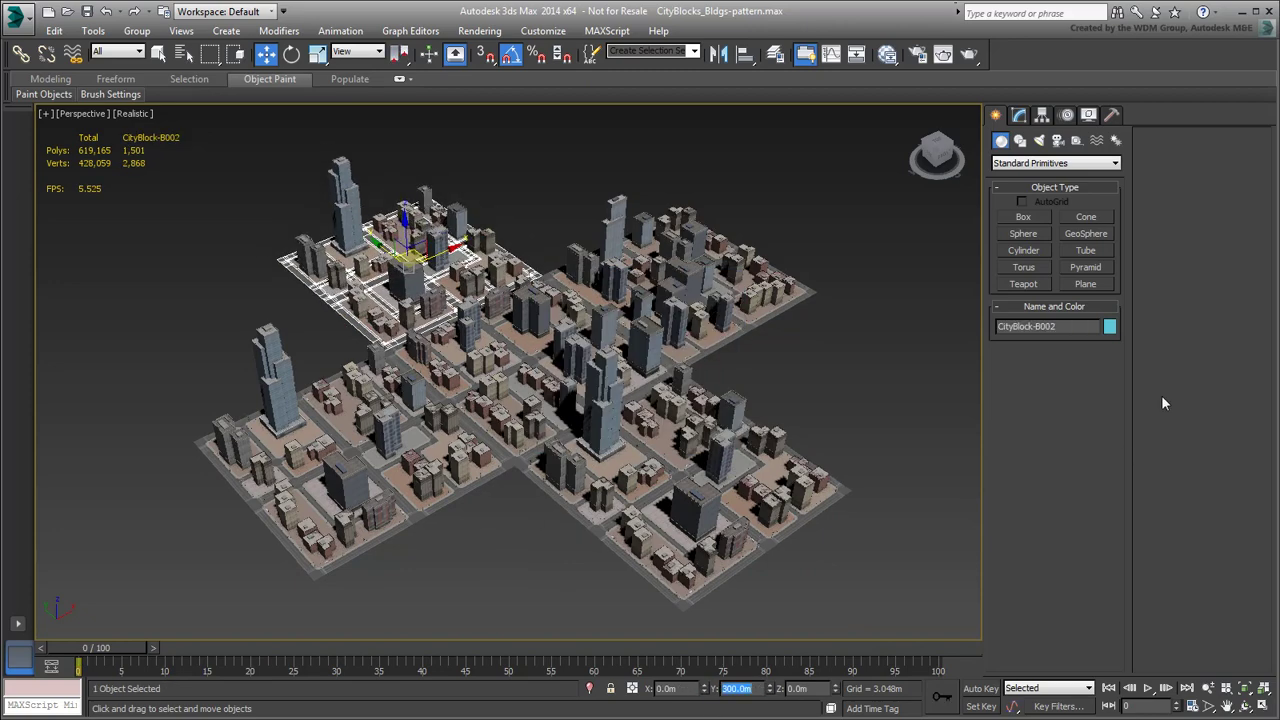
Clone the right block as CityBlock-C001 at X -300, Y -300.
double_click(700, 332)
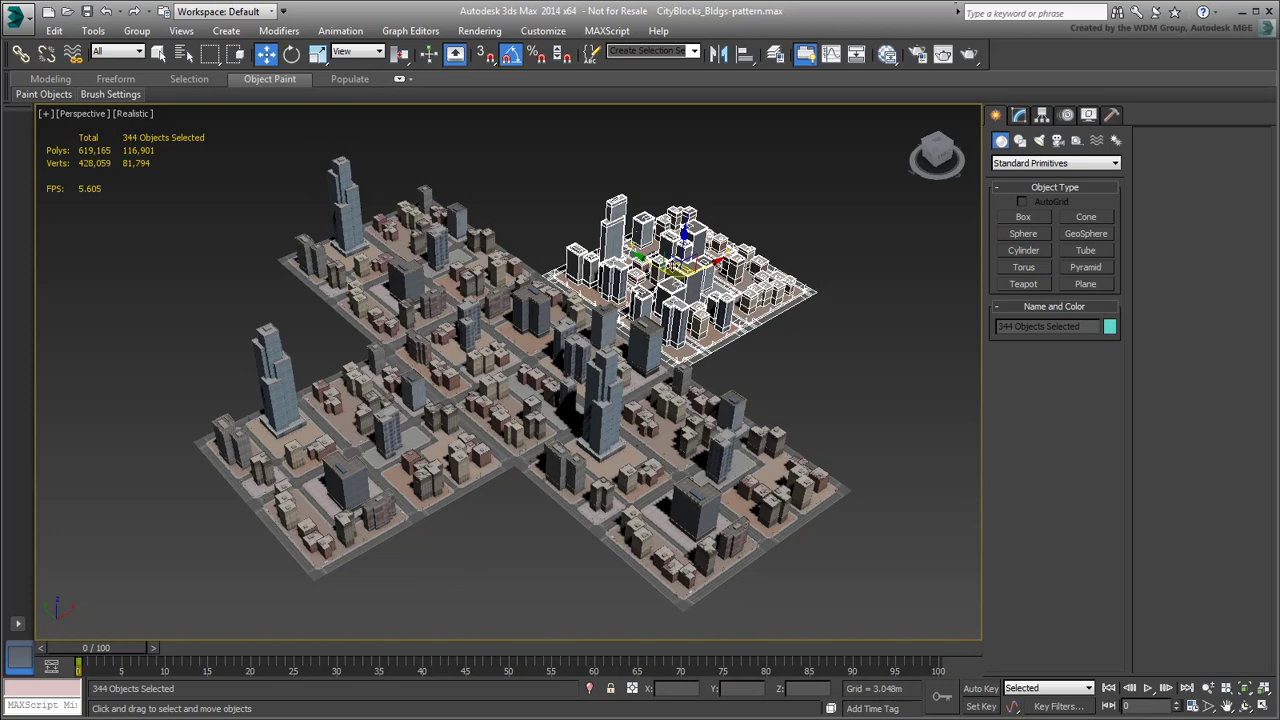
shift+drag(756, 240, 537, 530)
key(Return)
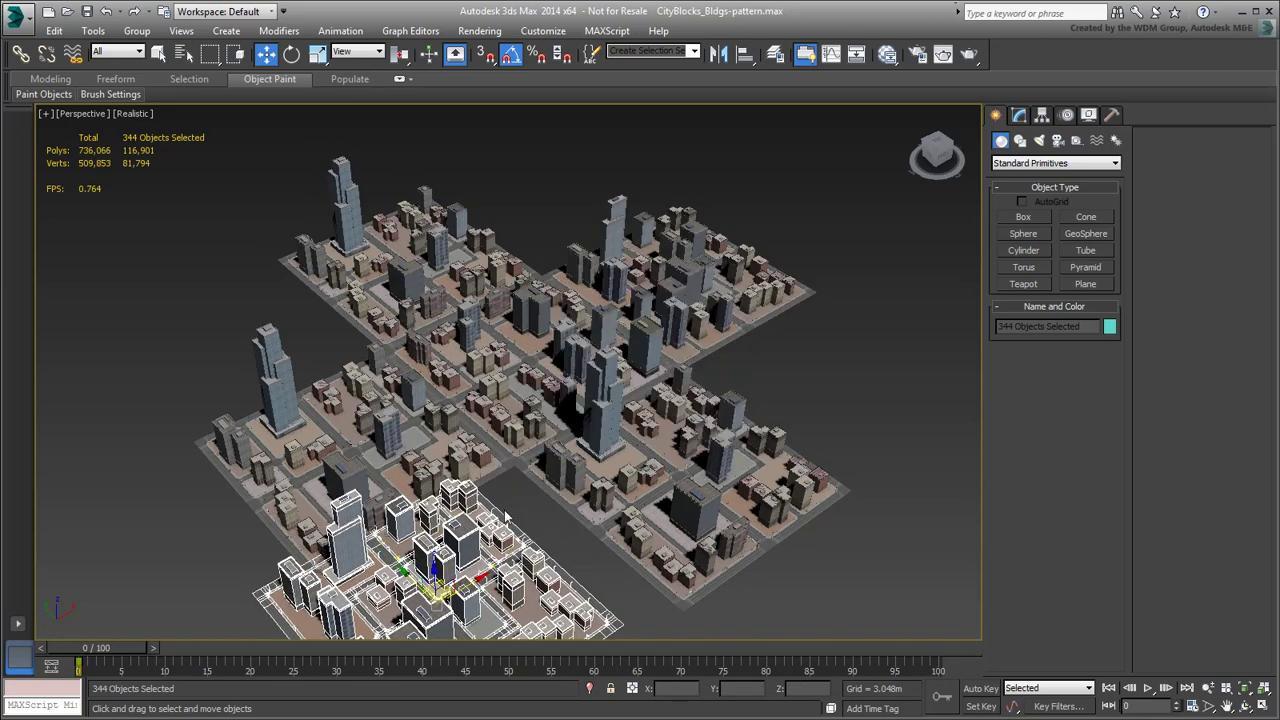
double_click(675, 688)
text(-300.0m)
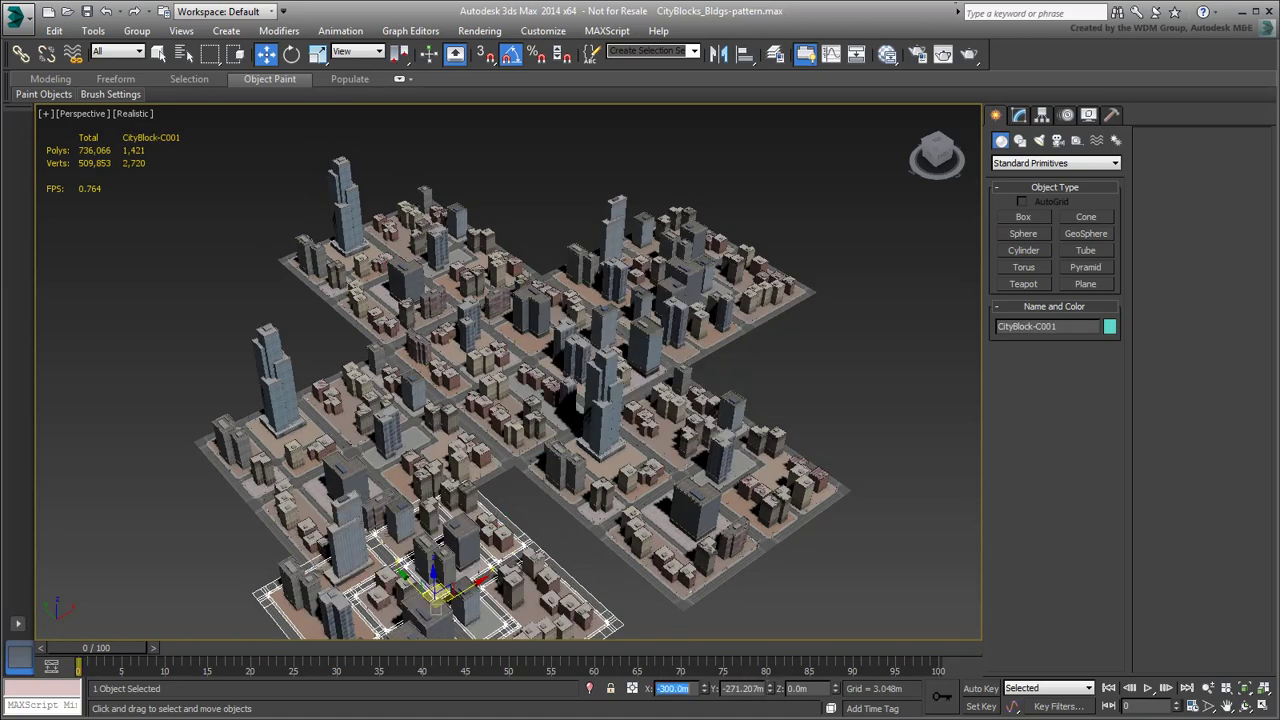
key(Return)
double_click(745, 688)
text(-300.0m)
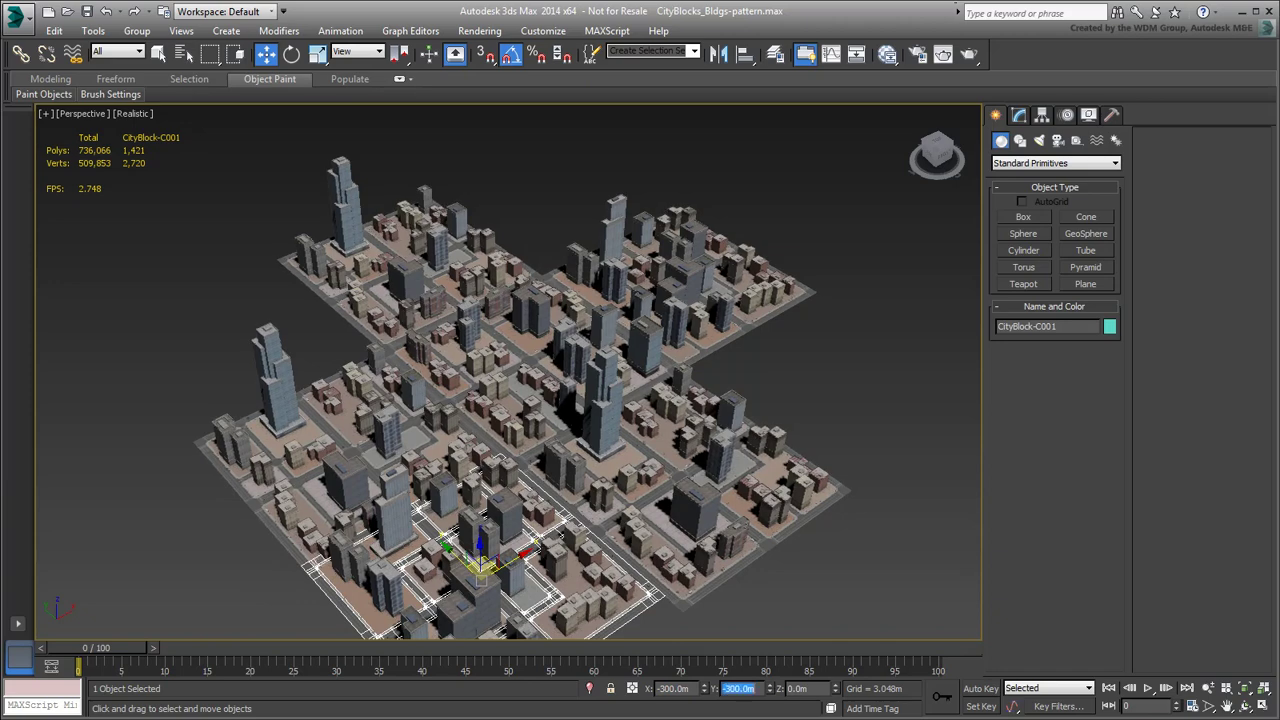
key(Return)
Clone CityBlock-C001 as CityBlock-C002 at X -300, Y 300.
double_click(470, 568)
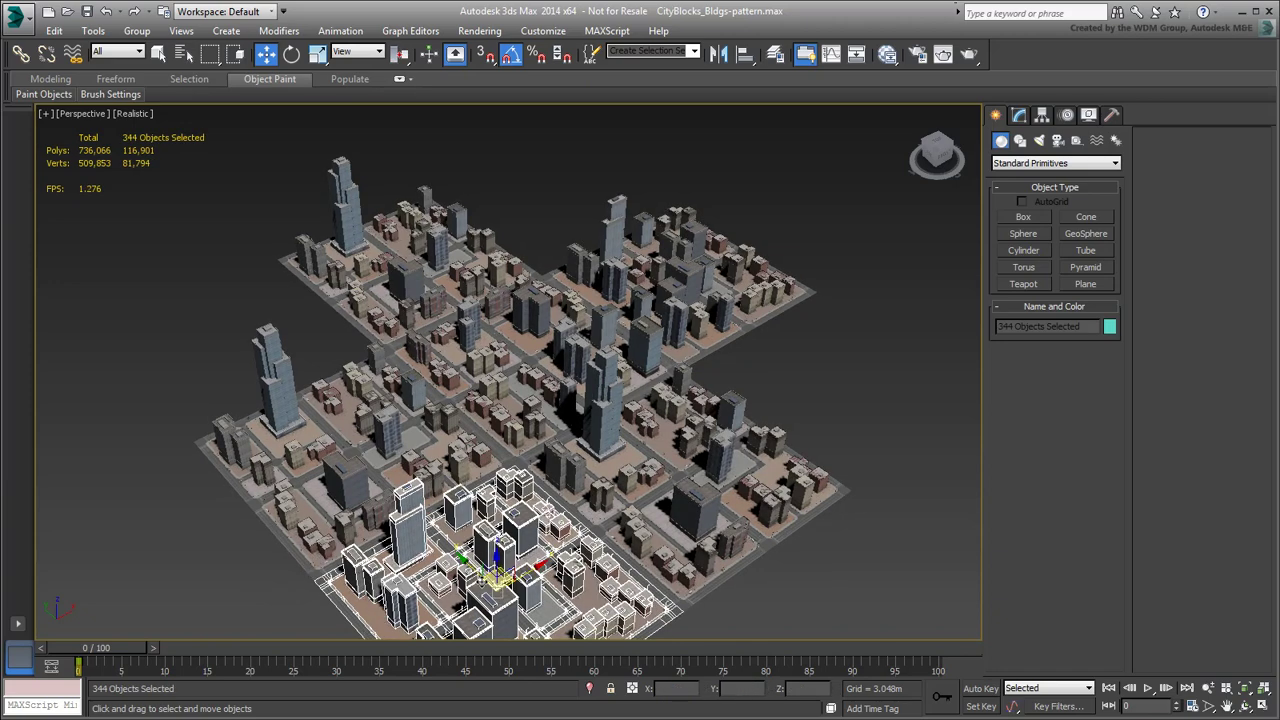
mouse_move(470, 568)
shift+mouse_down()
mouse_move(350, 470)
mouse_move(213, 323)
shift+mouse_up()
click(640, 435)
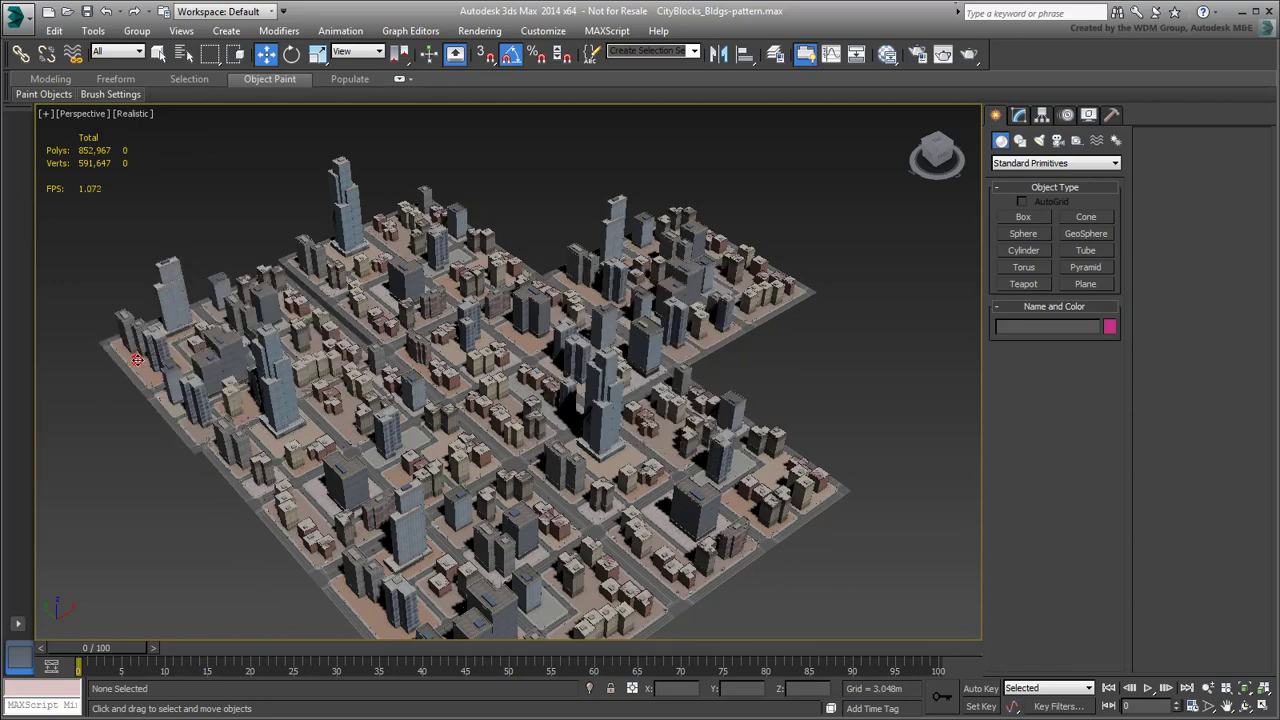
text(-300.0m)
key(Return)
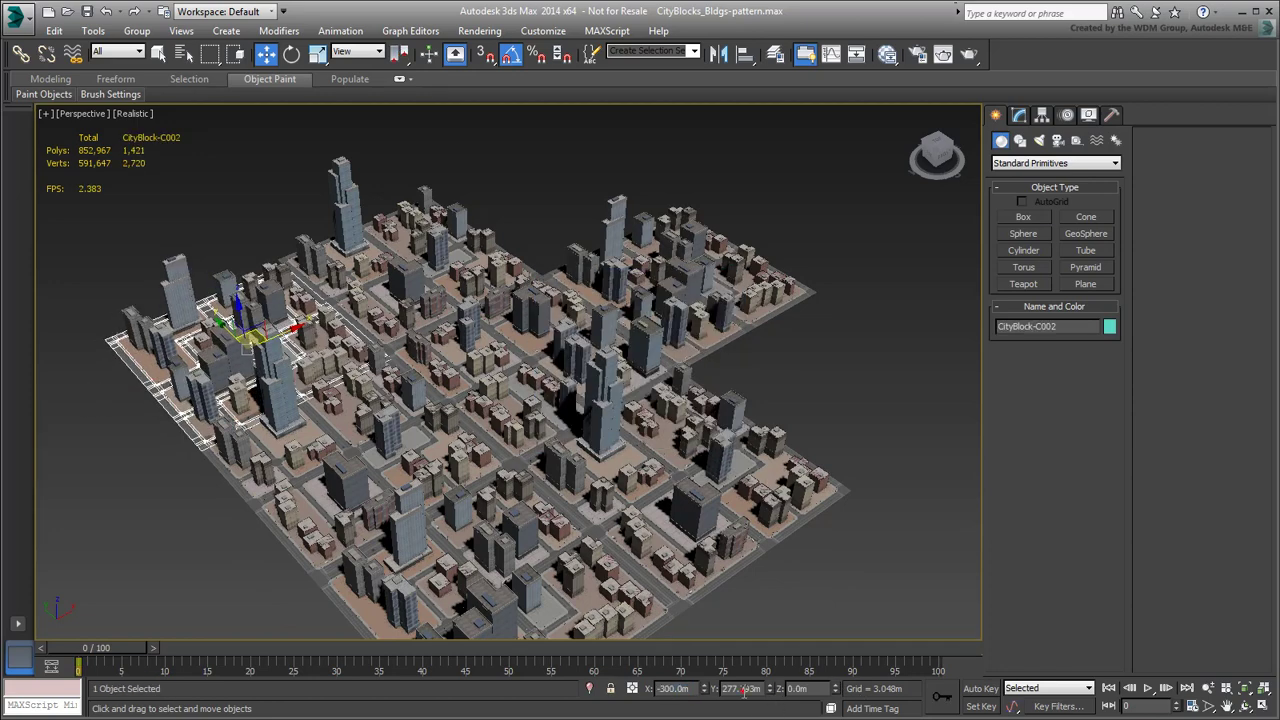
key(Tab)
text(300)
key(Return)
Clone the centre block as CityBlock-A001 at X 300, Y -300.
double_click(530, 344)
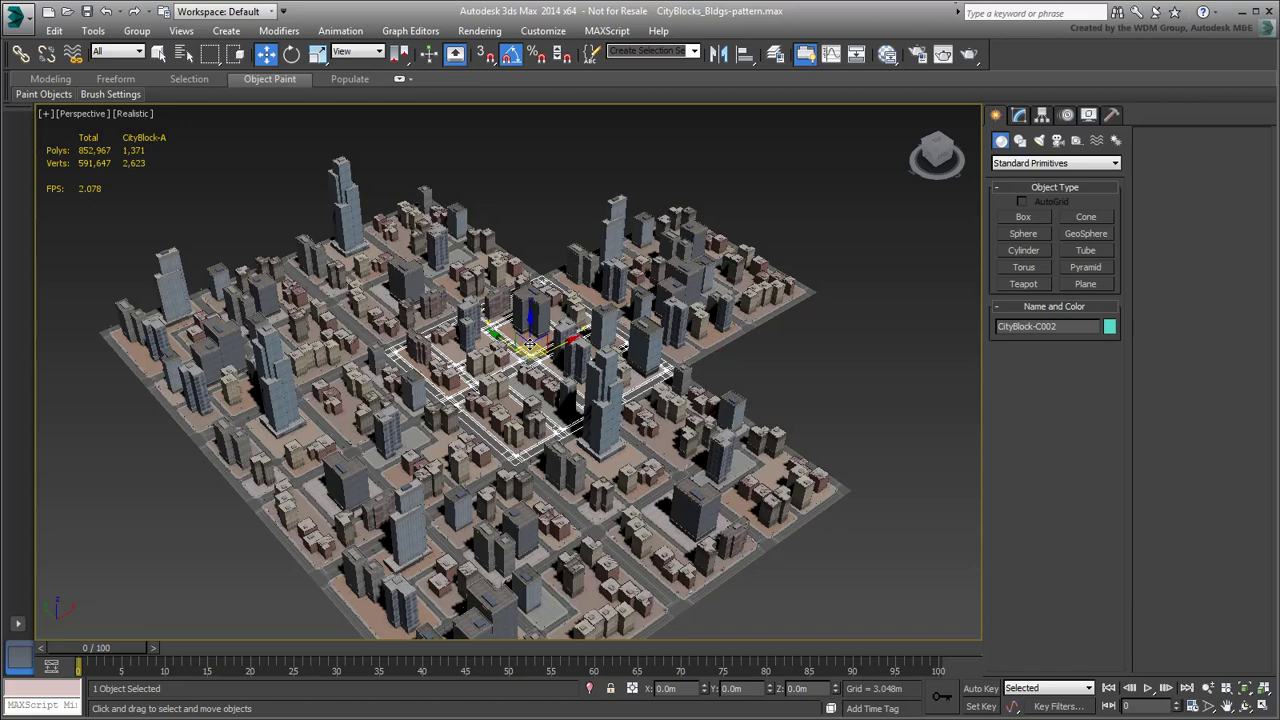
shift+drag(533, 344, 862, 421)
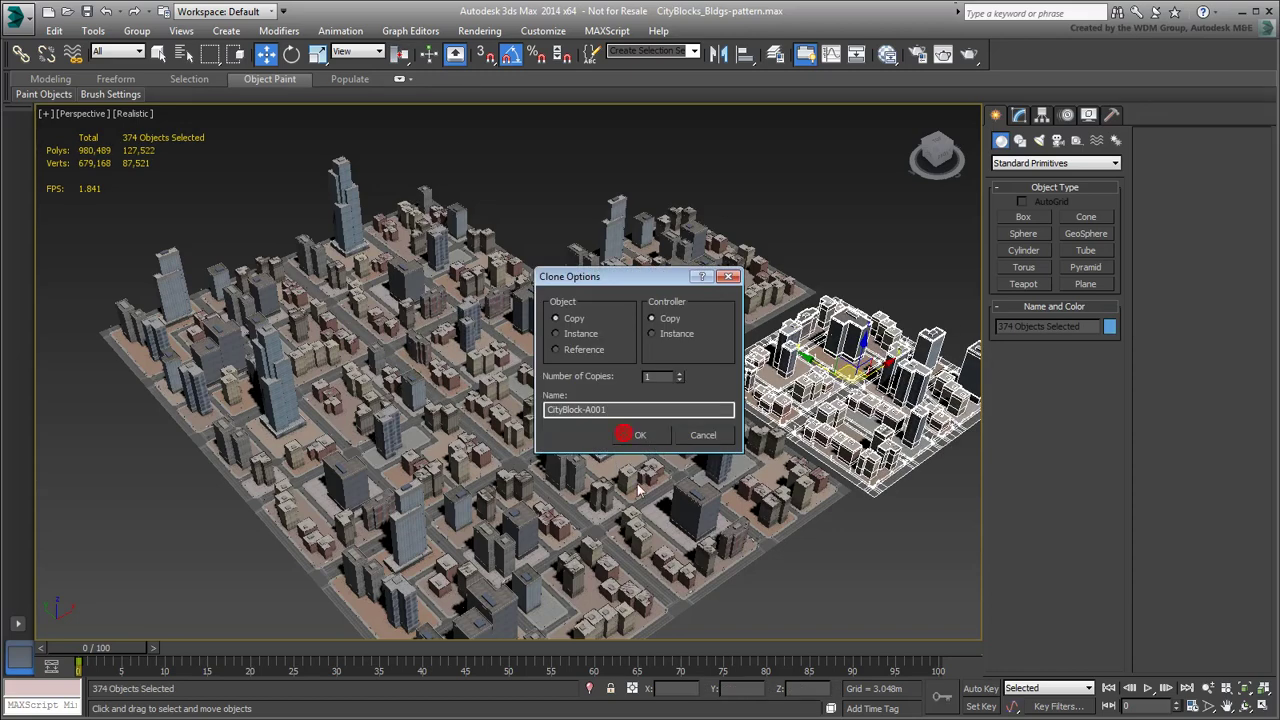
key(Return)
click(864, 420)
double_click(672, 688)
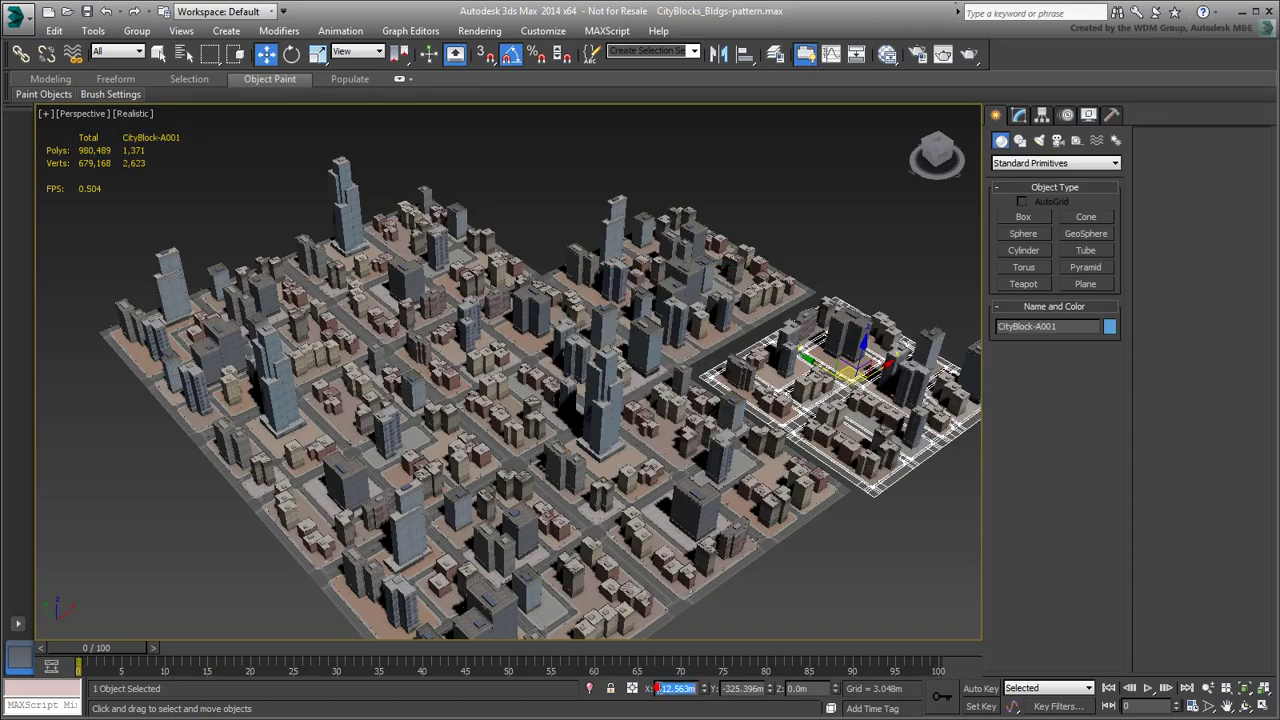
text(300.0m)
key(Return)
key(Tab)
text(3)
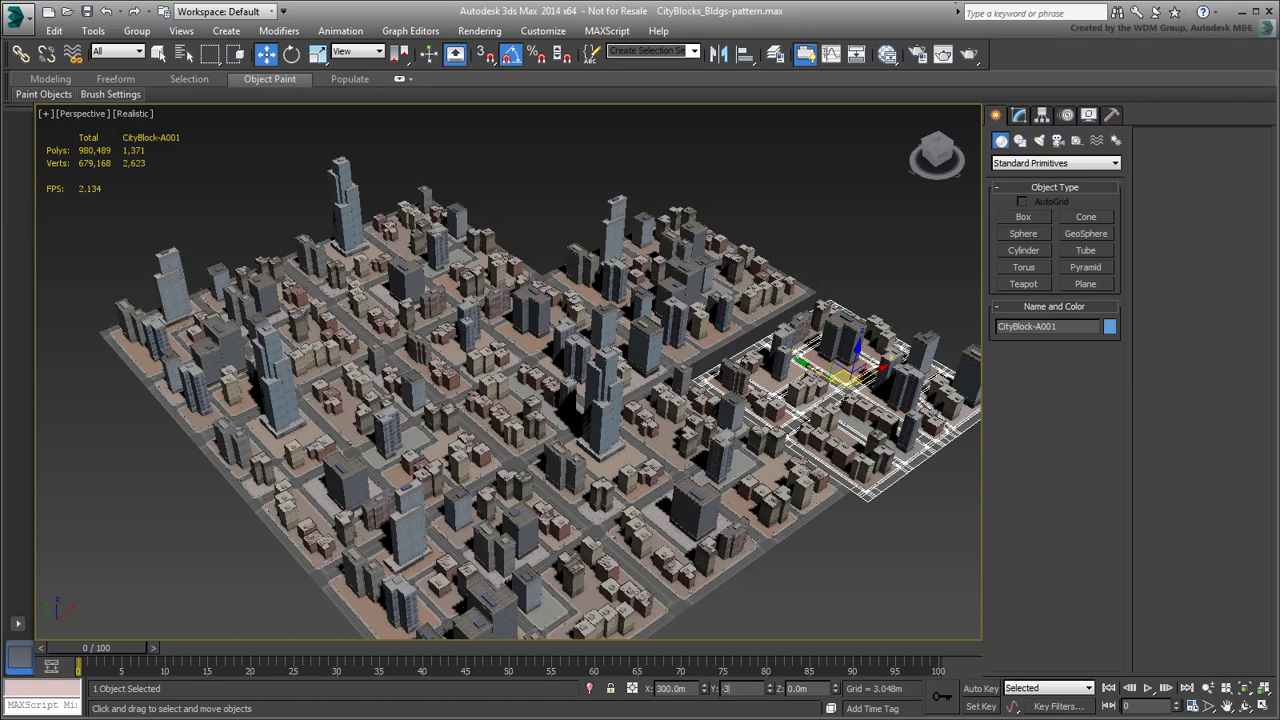
text(00)
key(Return)
Clone the front-right block as CityBlock-A002 at X 300, Y 300, then deselect.
key(ctrl+d)
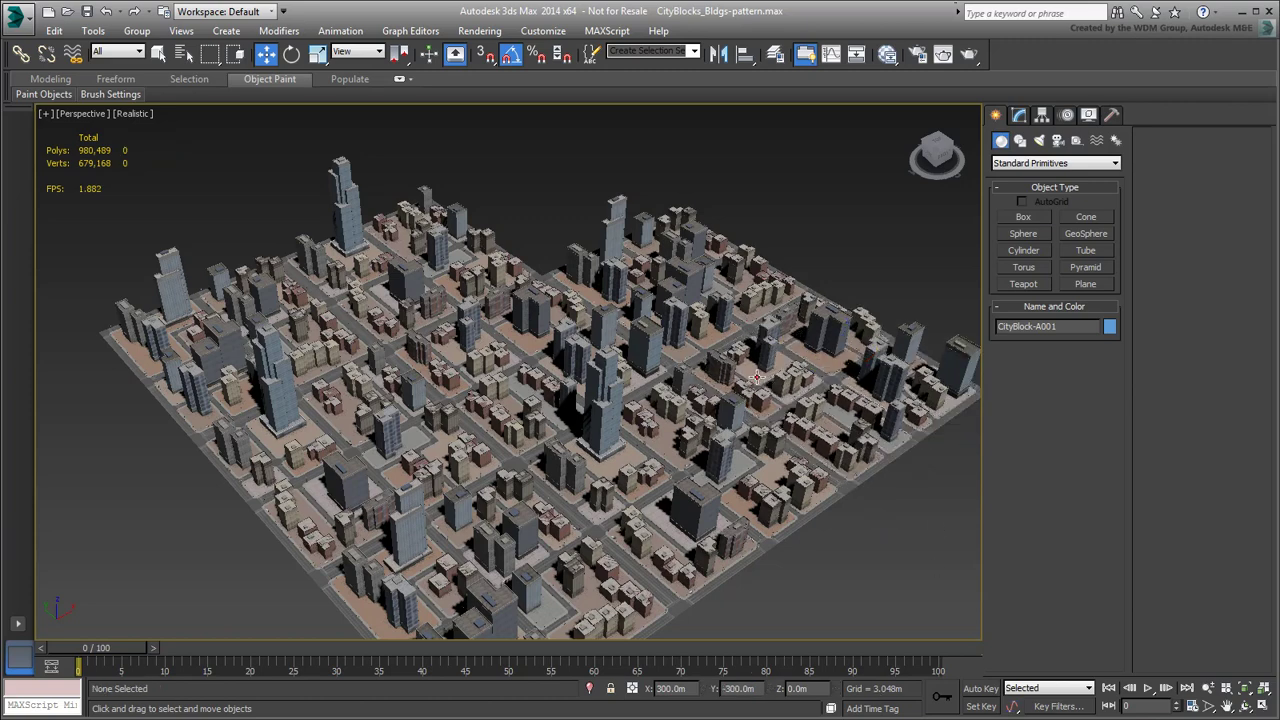
click(758, 376)
mouse_move(815, 360)
shift+mouse_down()
mouse_move(603, 203)
mouse_move(565, 195)
shift+mouse_up()
click(640, 436)
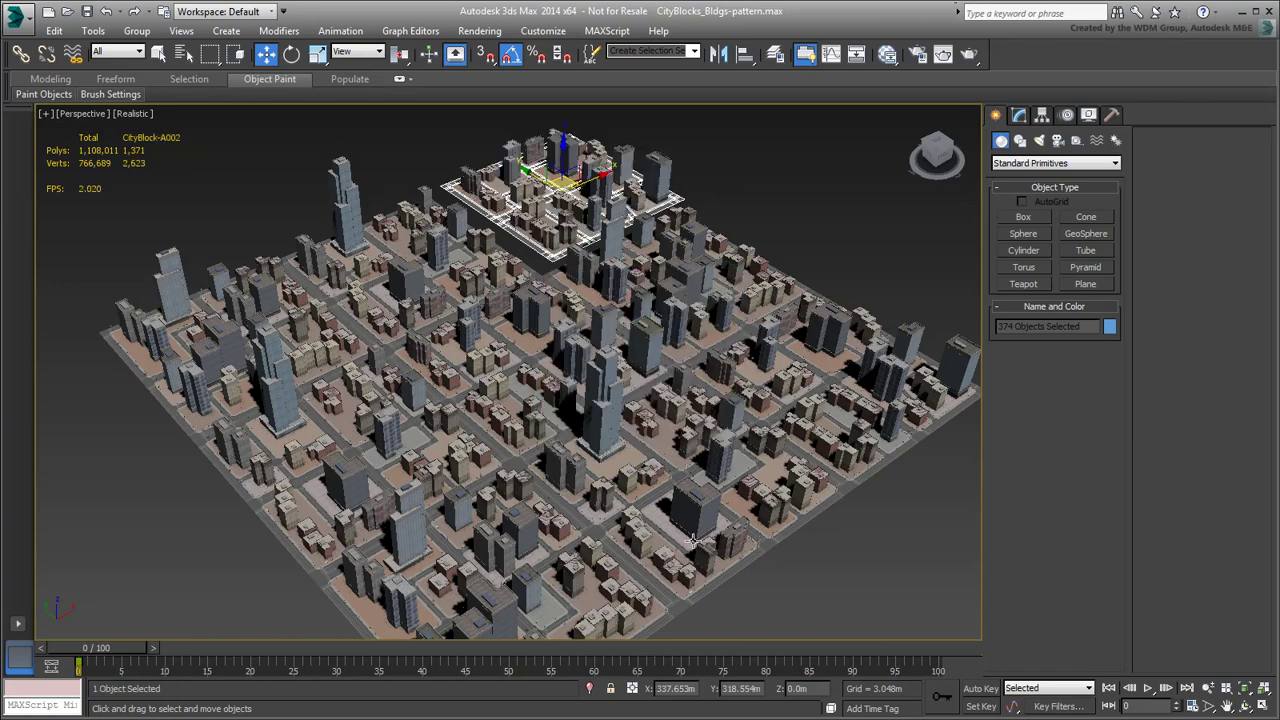
double_click(672, 688)
text(300)
key(Tab)
text(300)
key(Return)
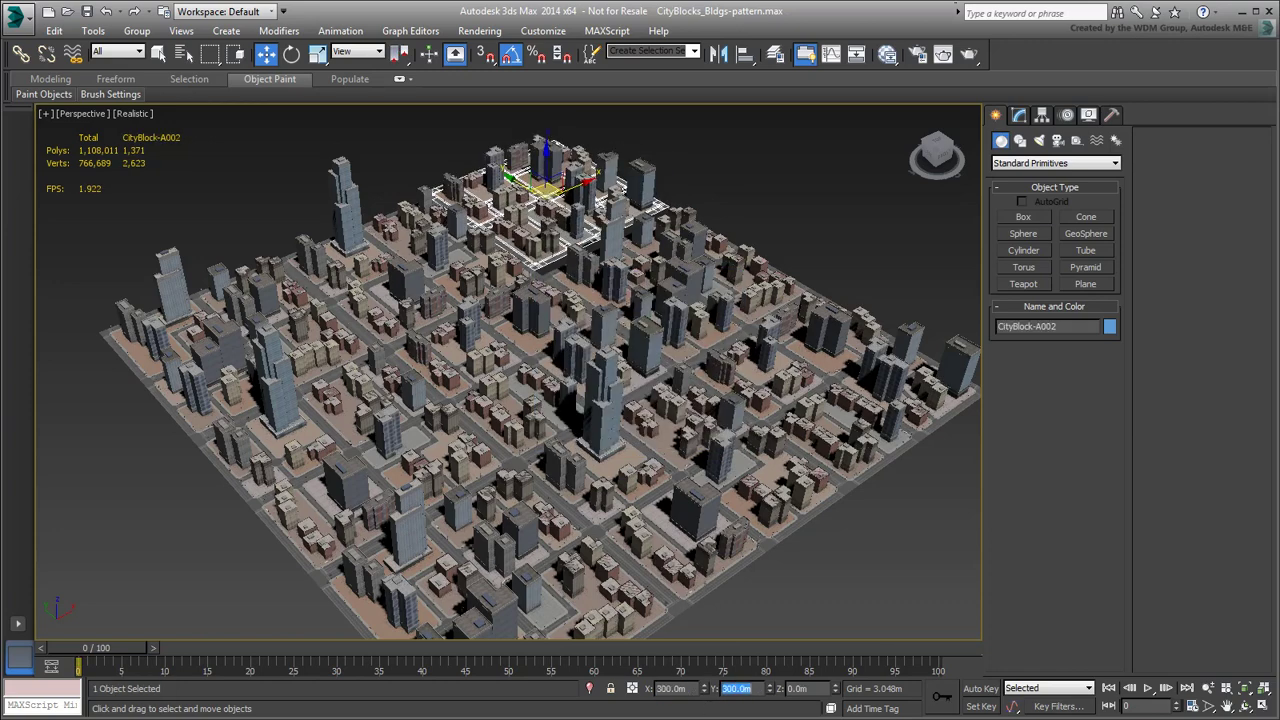
click(867, 568)
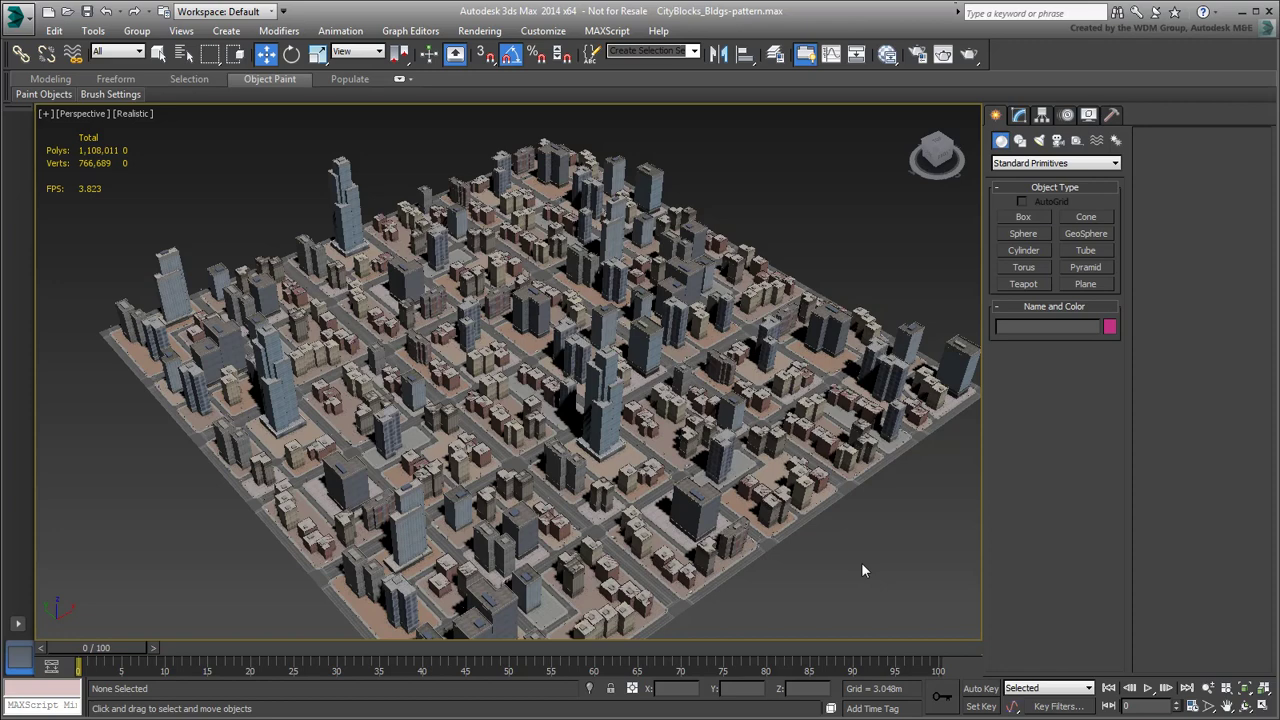
Select all 'ud' UDC street objects by name and hide them, then orbit the city.
click(183, 53)
text(udc)
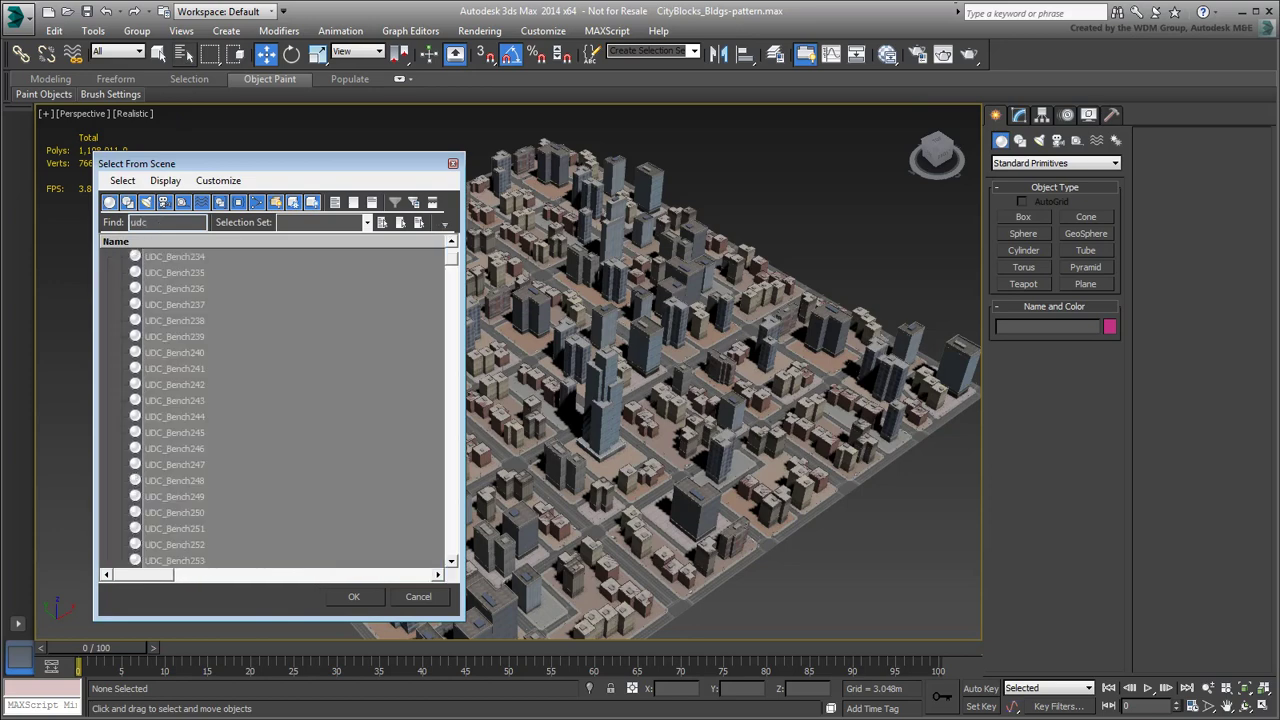
key(Return)
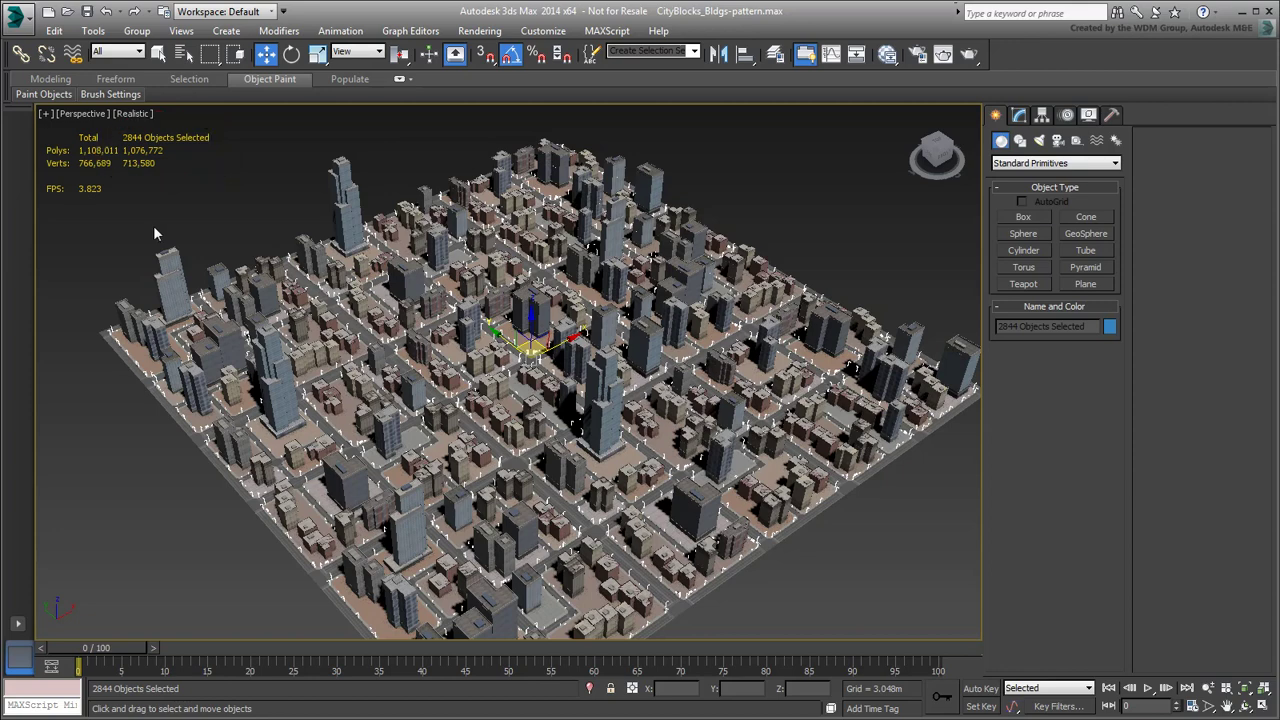
right_click(281, 207)
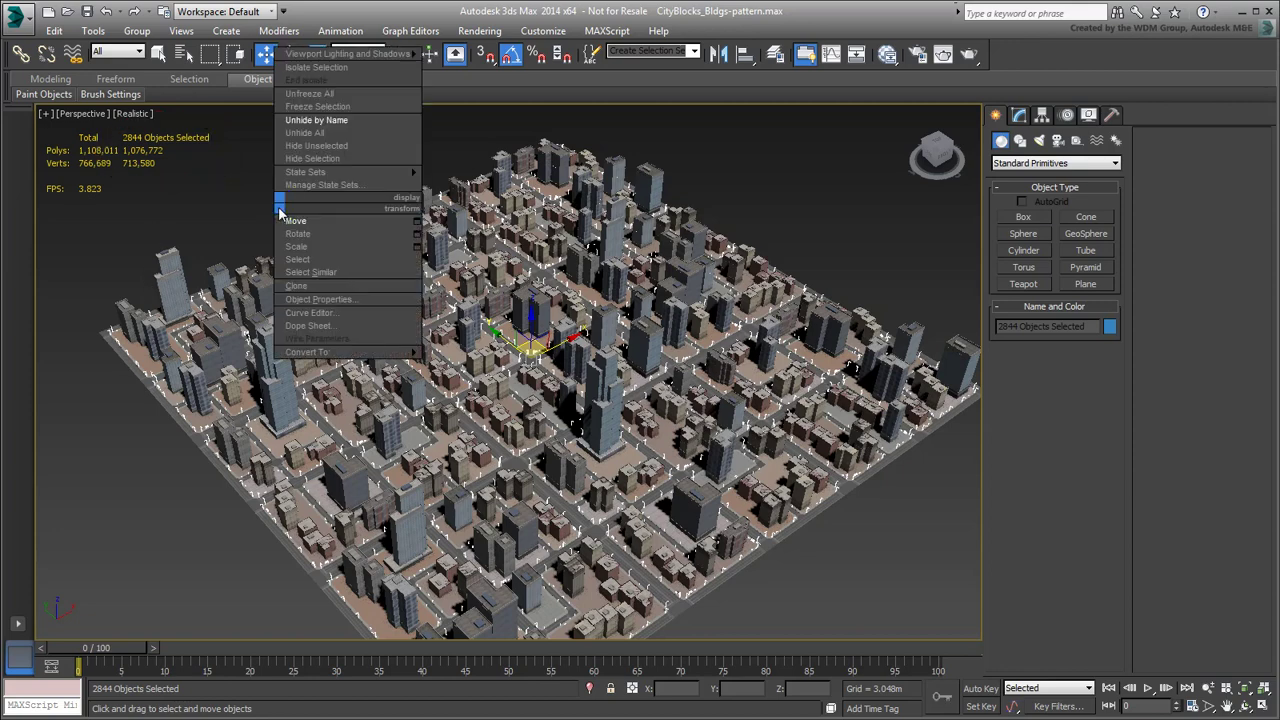
click(312, 158)
middle_drag(843, 571, 642, 490)
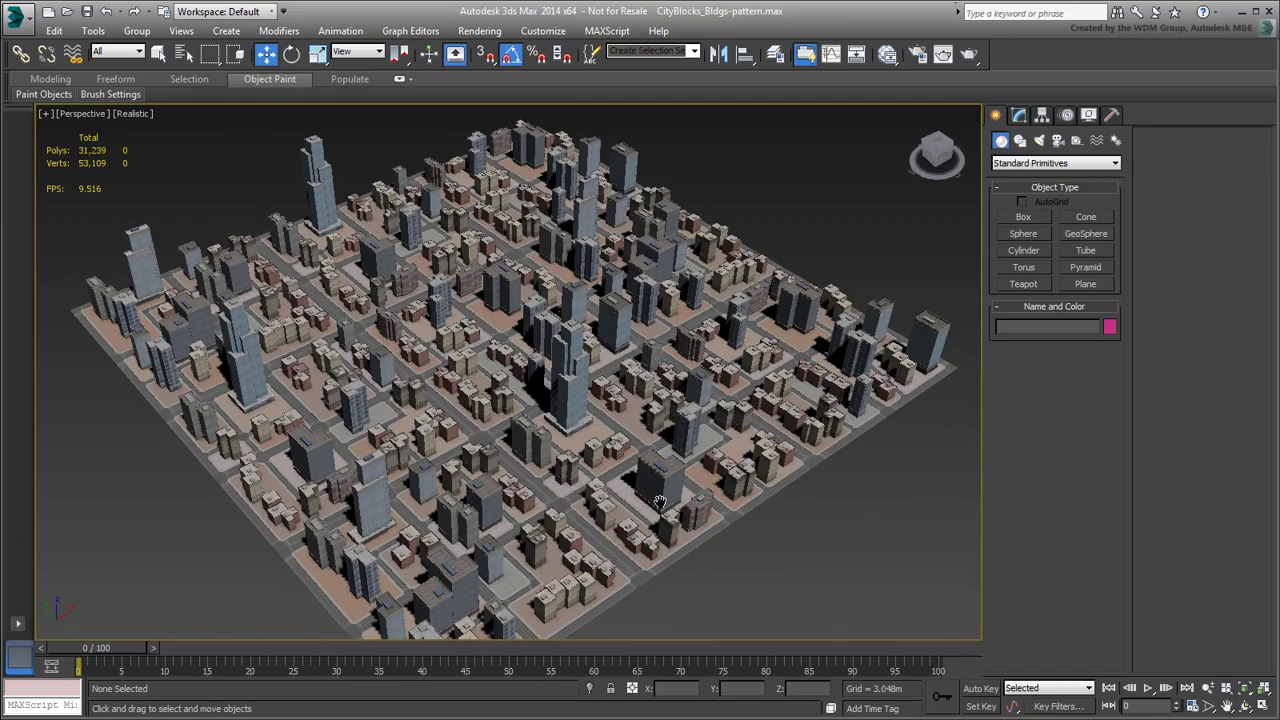
scroll(502, 415, down, 5)
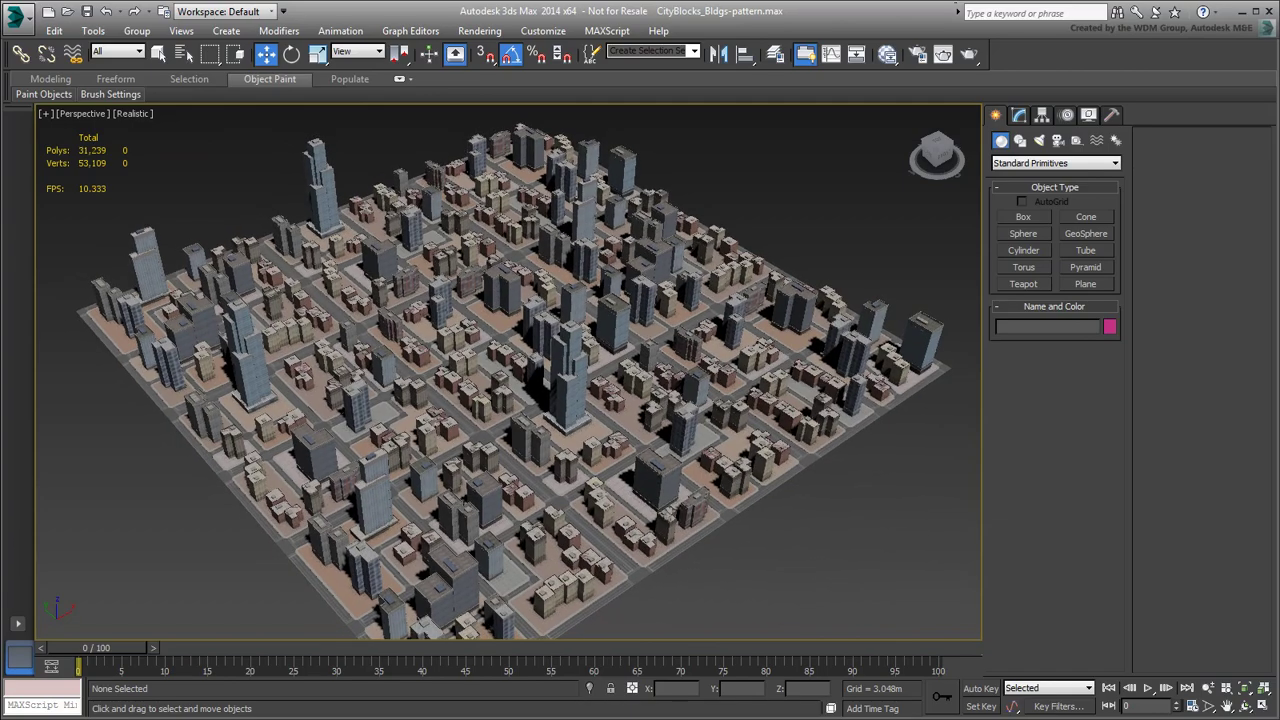
alt+middle_drag(511, 370, 473, 452)
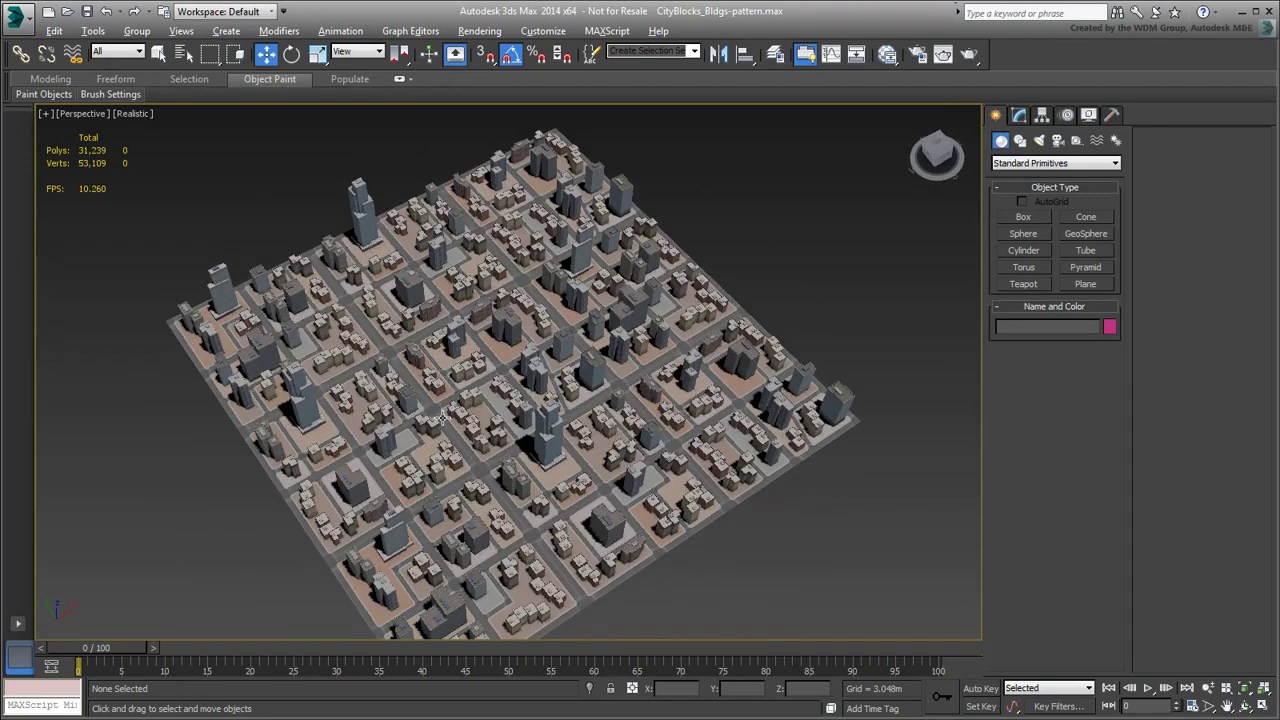
Maximize the Top view, frame the nine-block grid, and preview it in Realistic shading before returning to Wireframe.
key(alt+w)
right_click(293, 262)
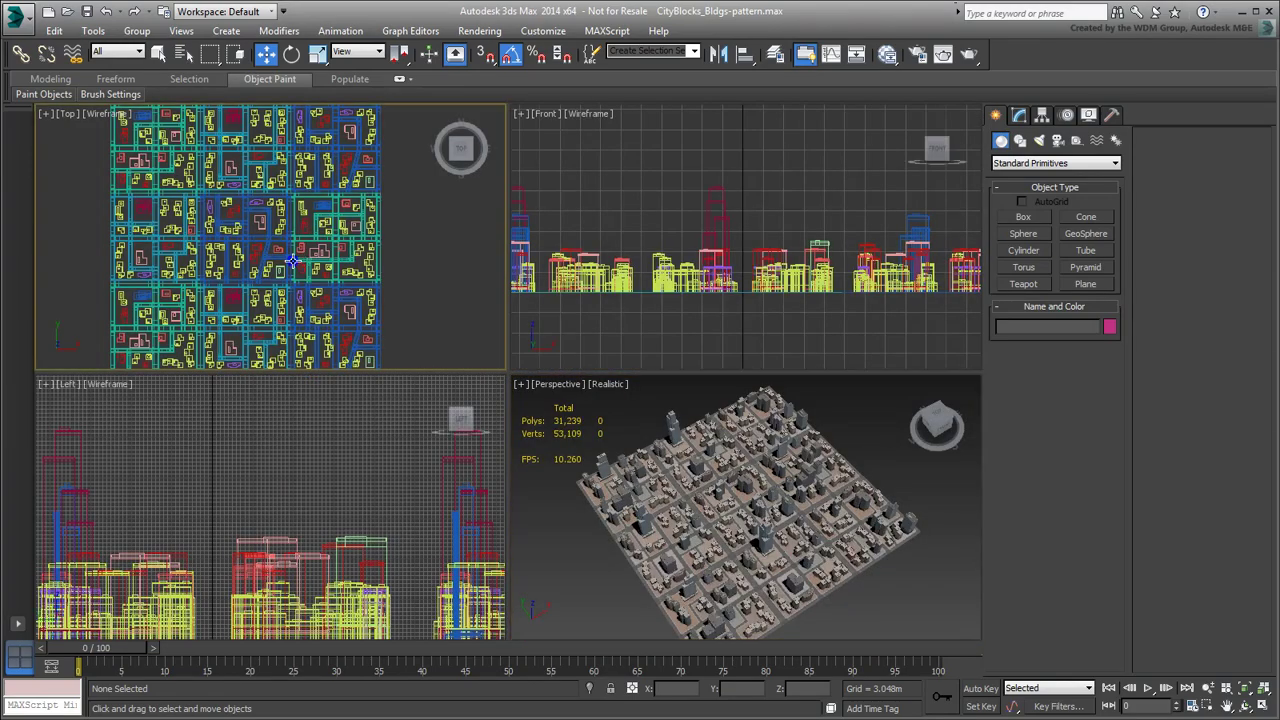
key(alt+w)
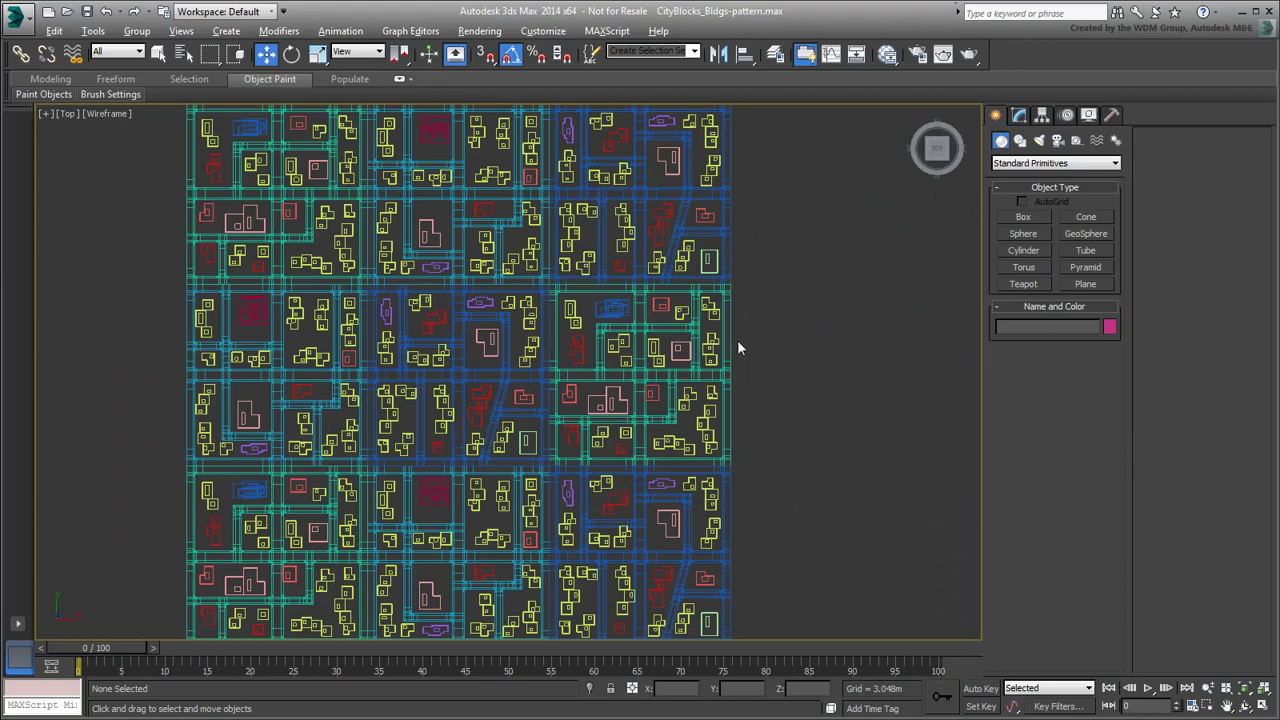
scroll(737, 339, down, 3)
middle_drag(745, 360, 753, 380)
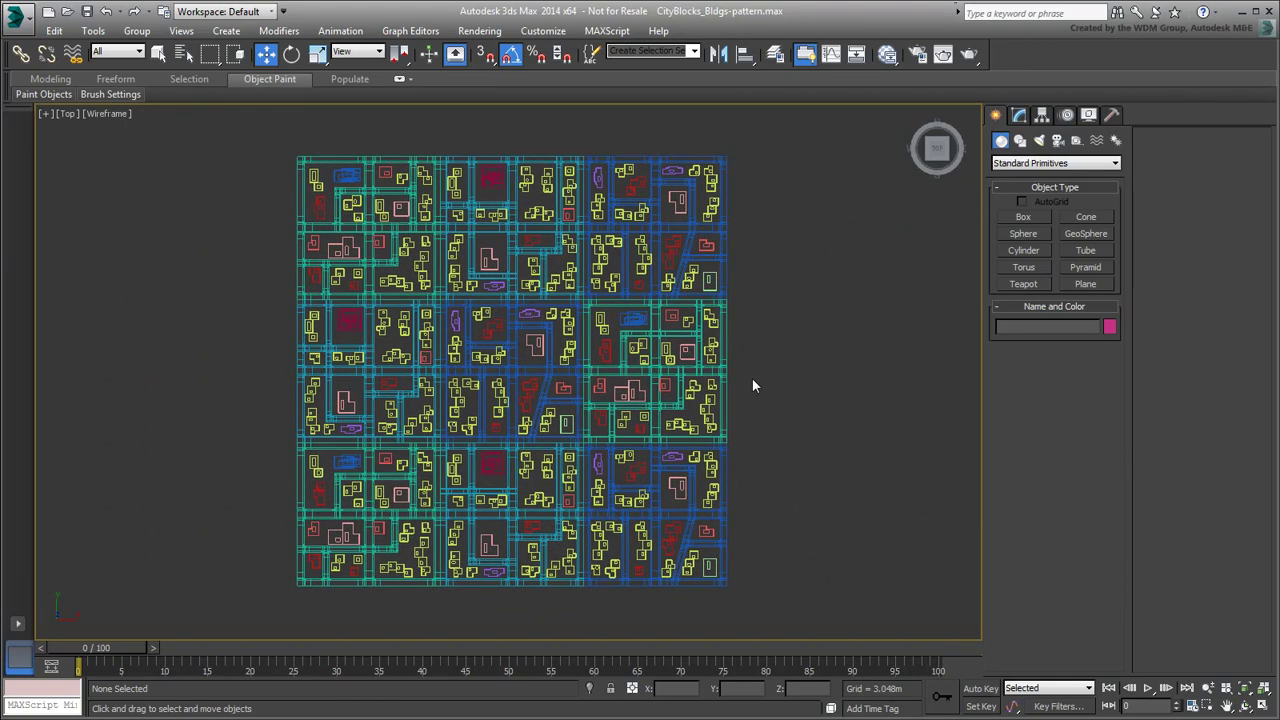
key(F3)
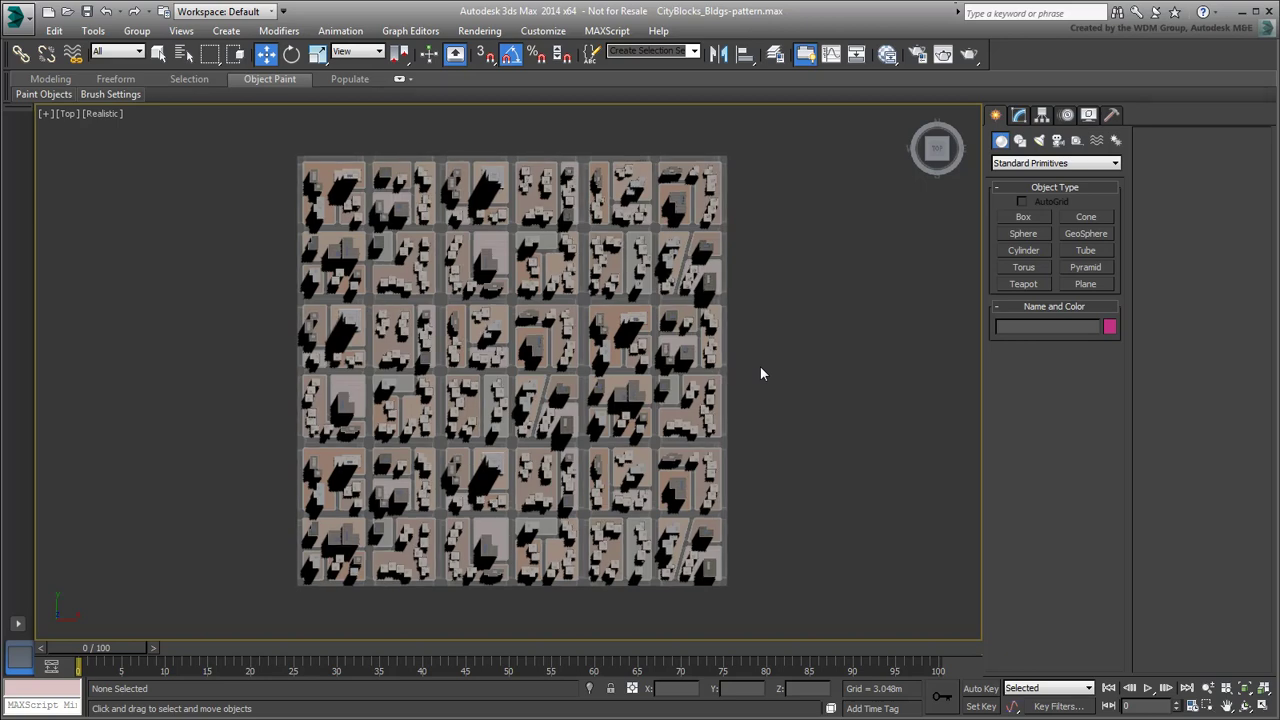
key(F3)
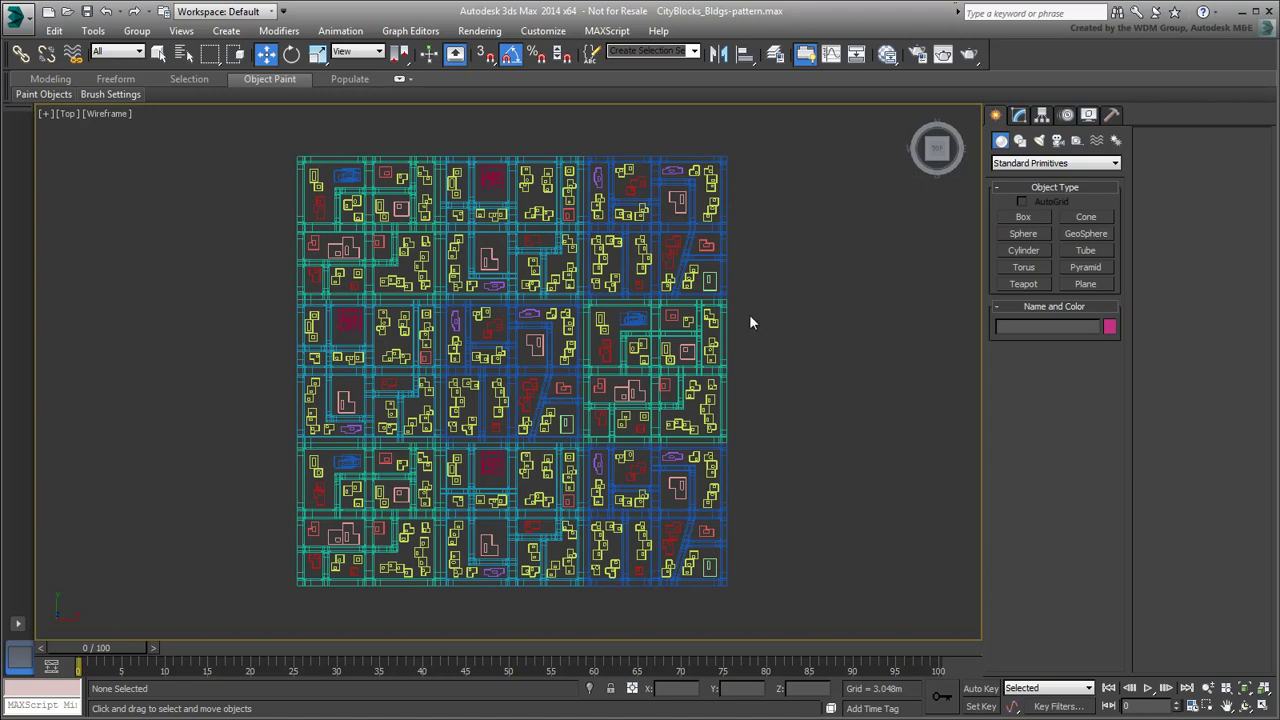
Select every BakedBuilding object by name using the filter 'bak' and hide all 378.
click(183, 54)
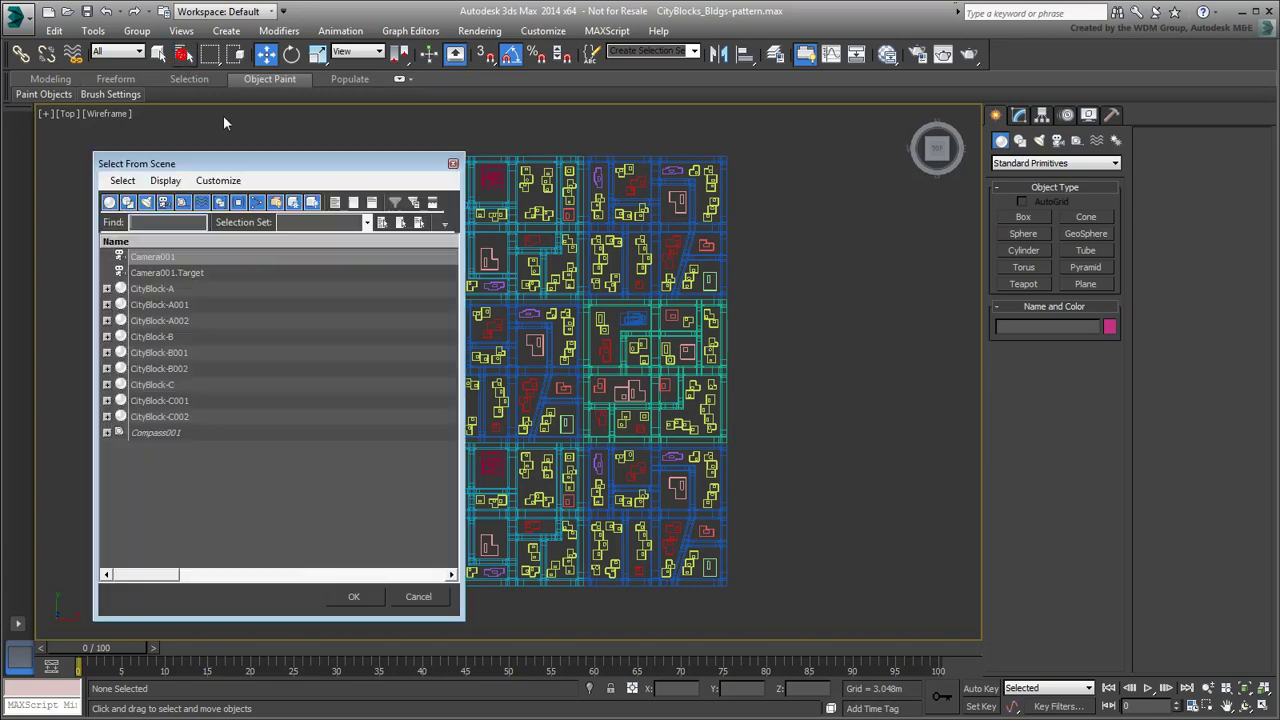
text(baked)
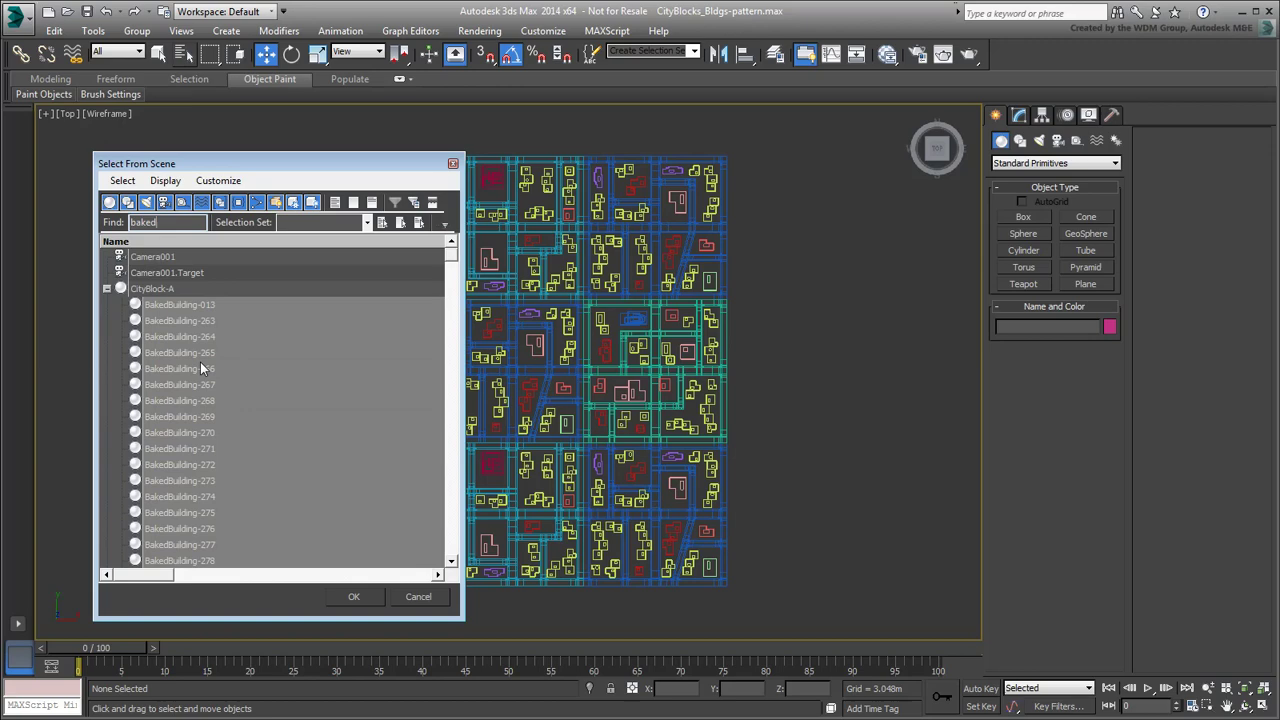
click(354, 596)
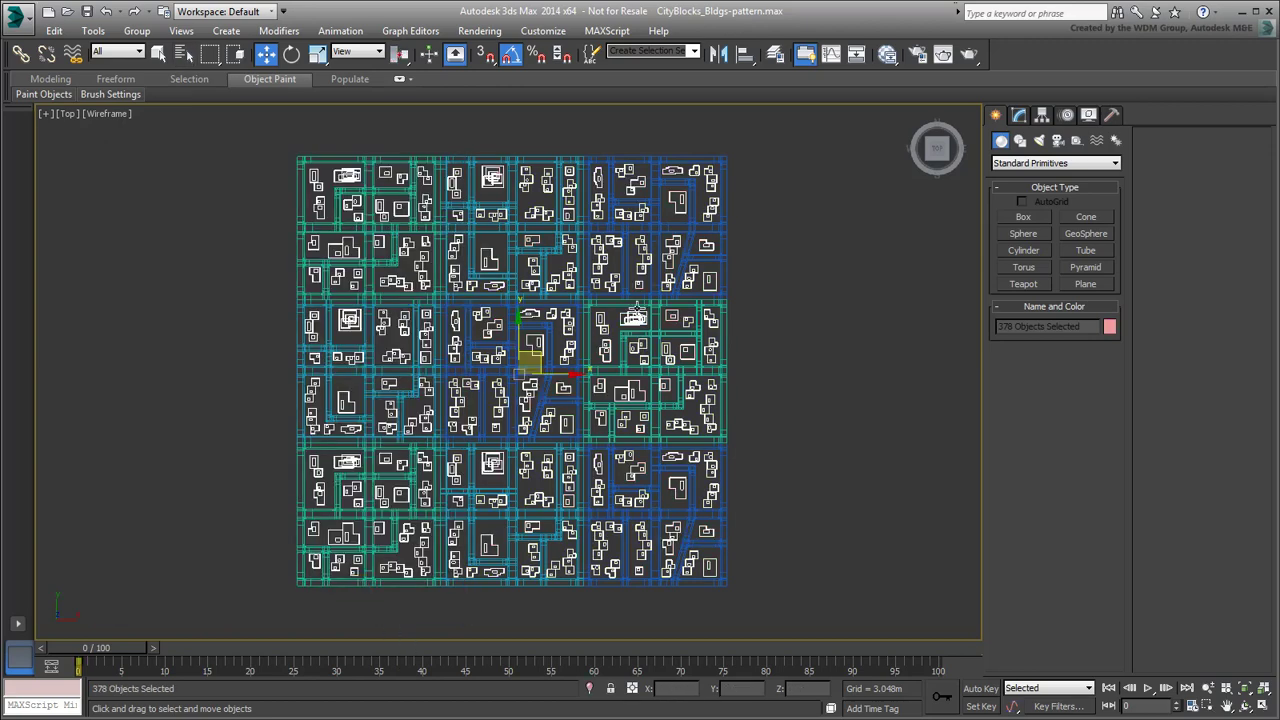
right_click(638, 313)
click(668, 259)
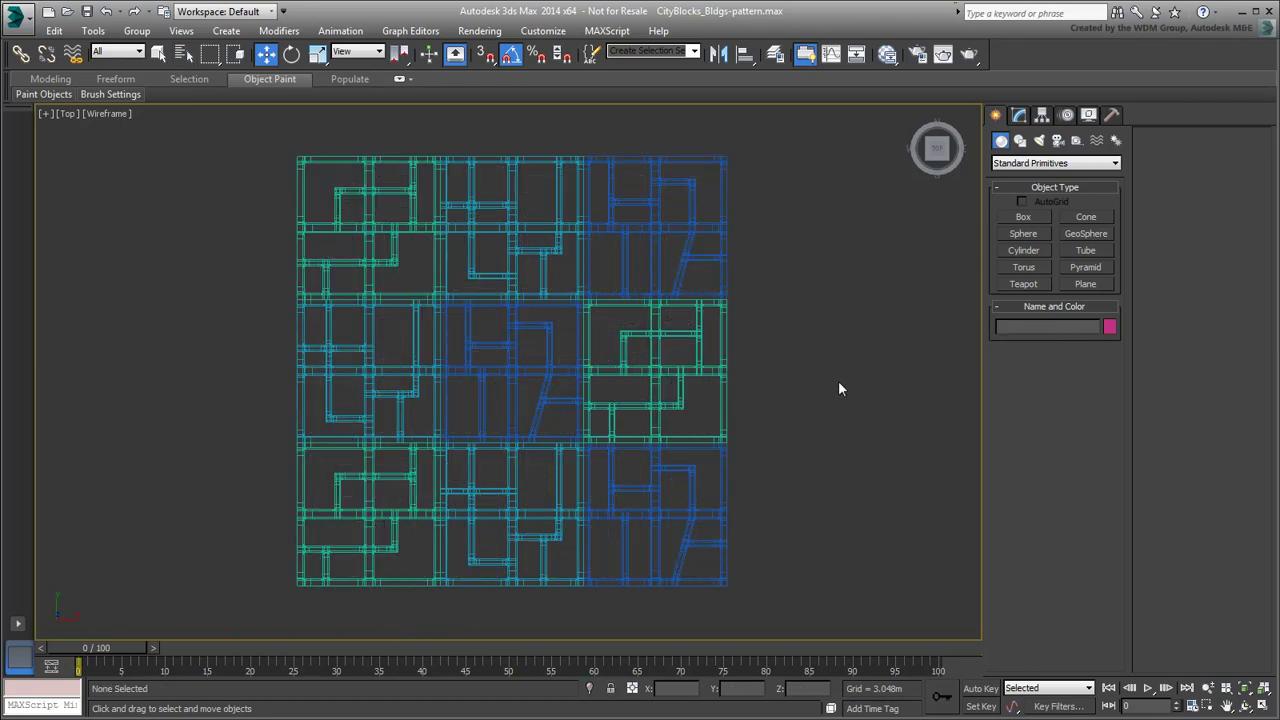
middle_drag(839, 382, 826, 369)
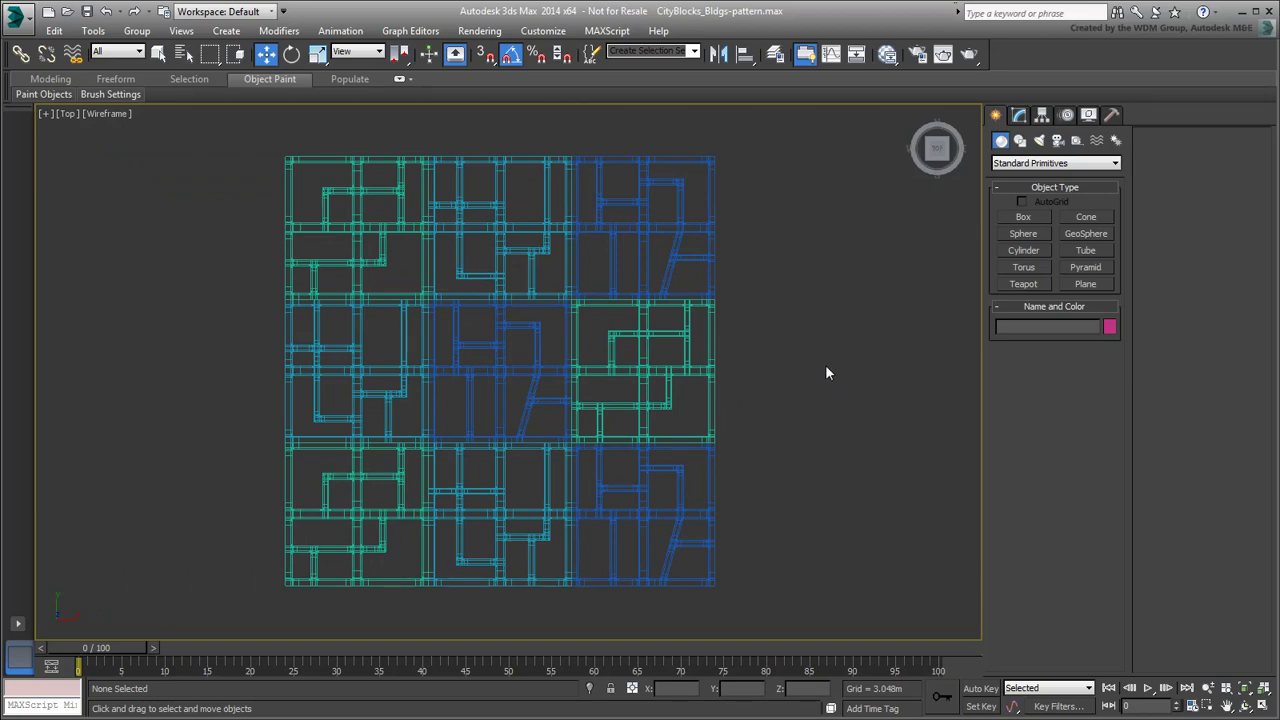
drag(743, 178, 697, 192)
right_click(682, 230)
click(703, 259)
click(682, 376)
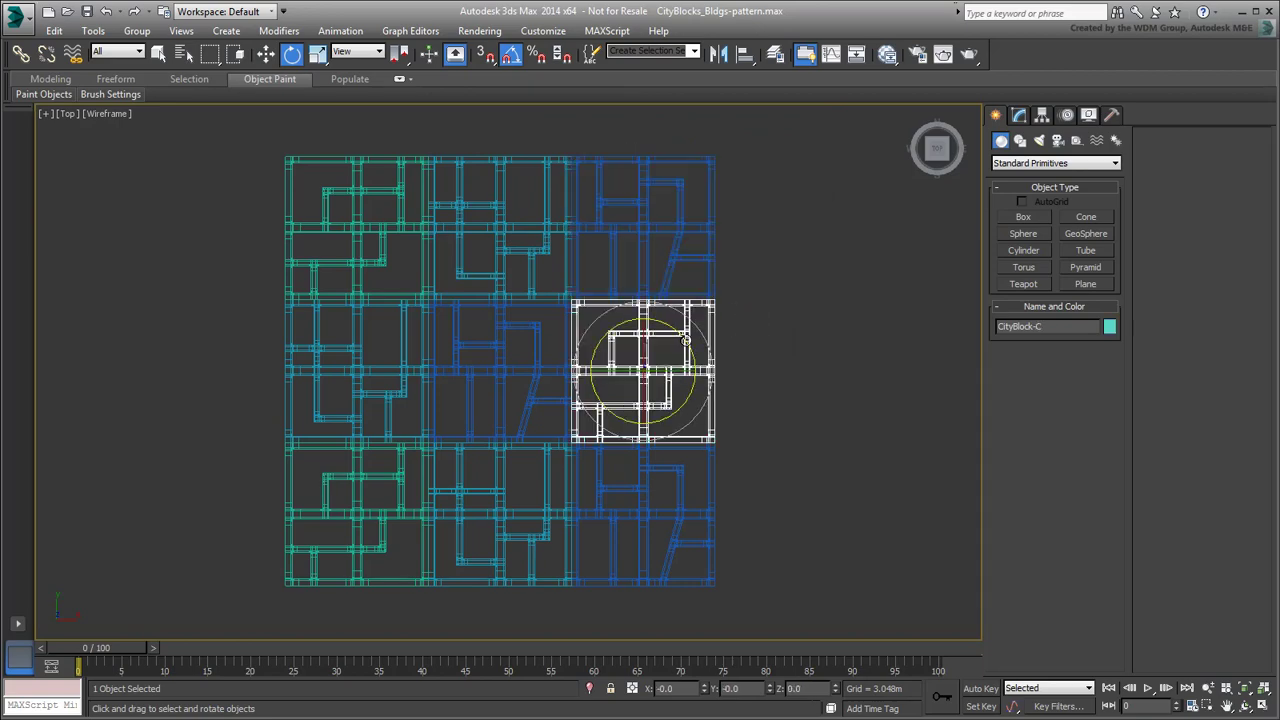
drag(686, 341, 696, 521)
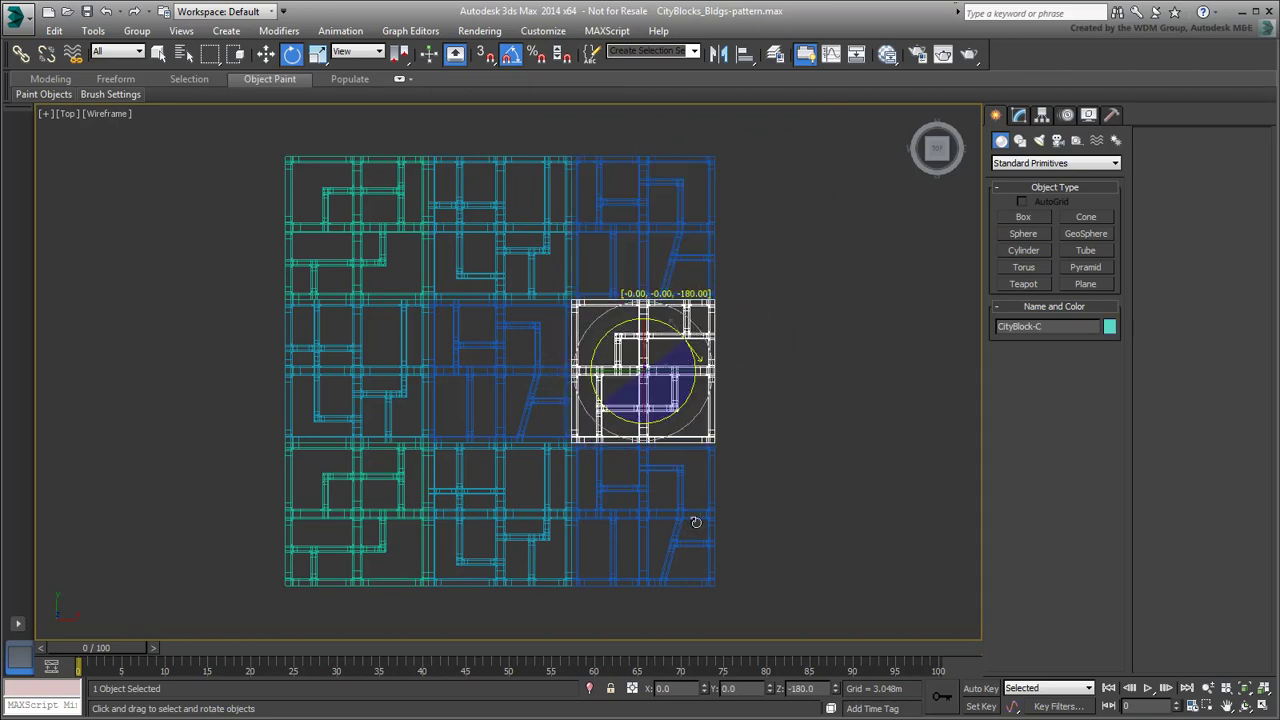
click(800, 368)
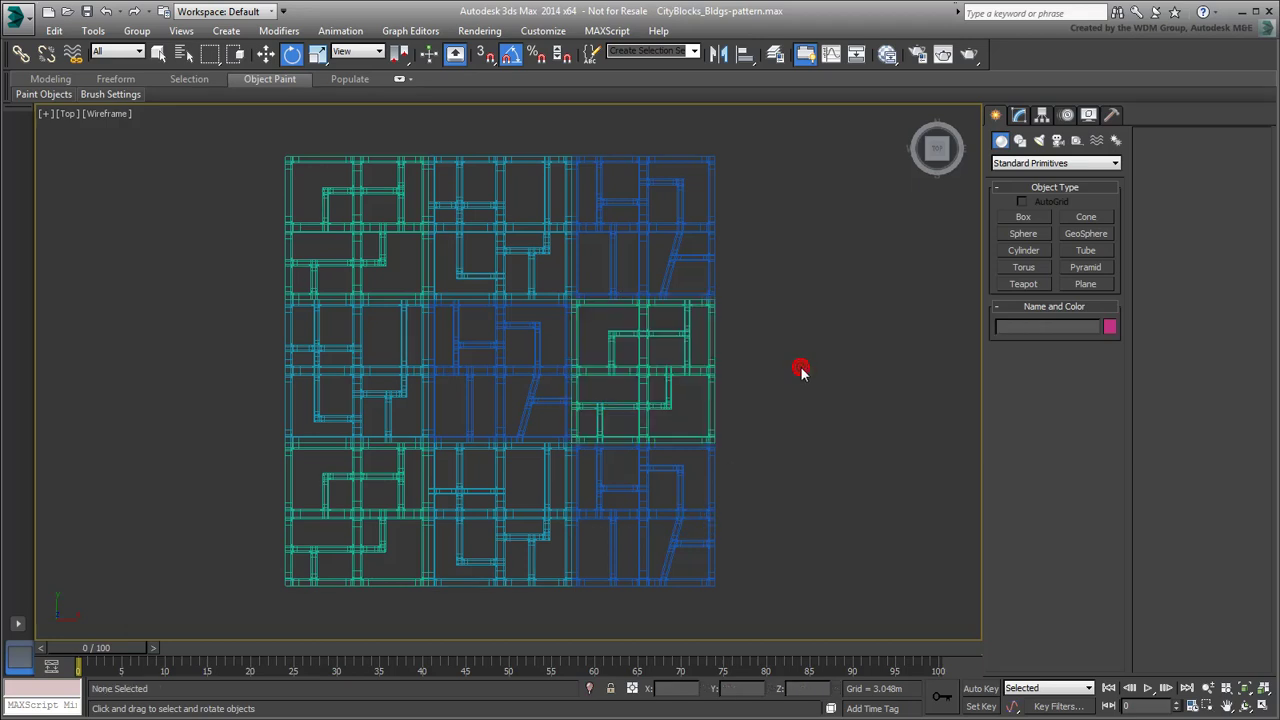
In the MAXScript Listener, type 'for i in 1 to selection.count do (' with obj=selection[i] and randomRotation=random 0 3.
right_click(52, 704)
click(62, 698)
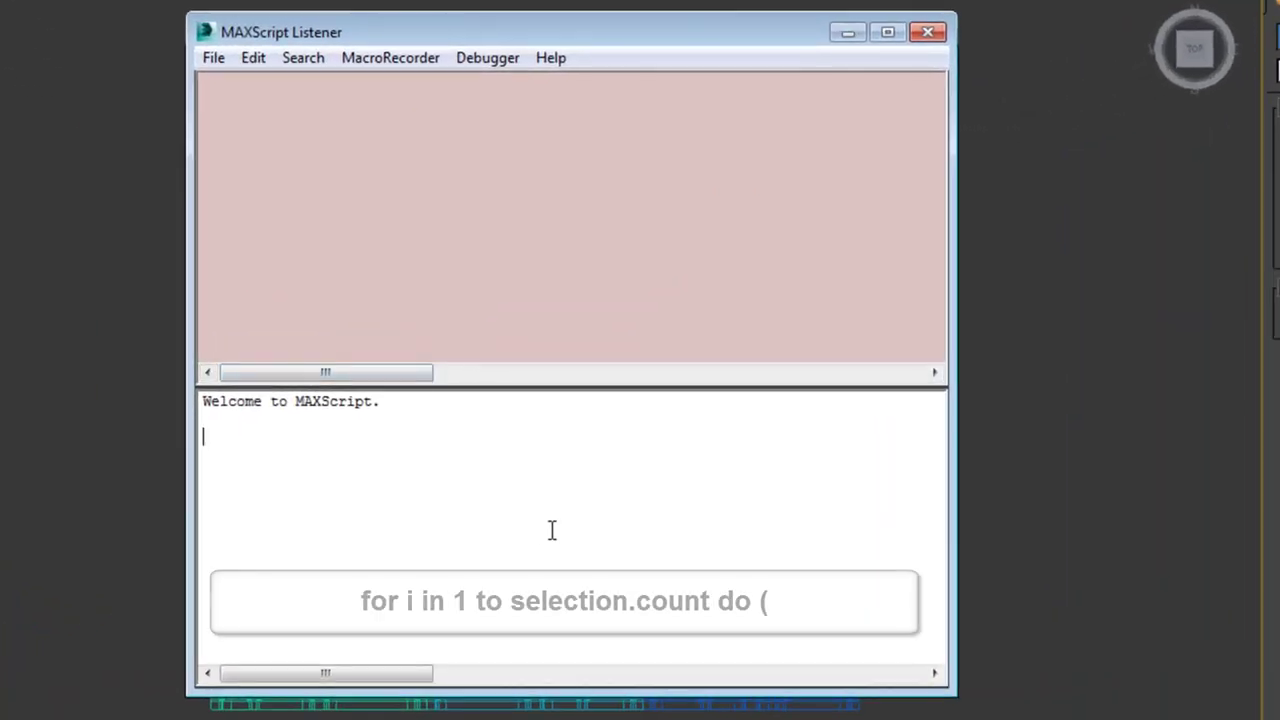
text(for i=)
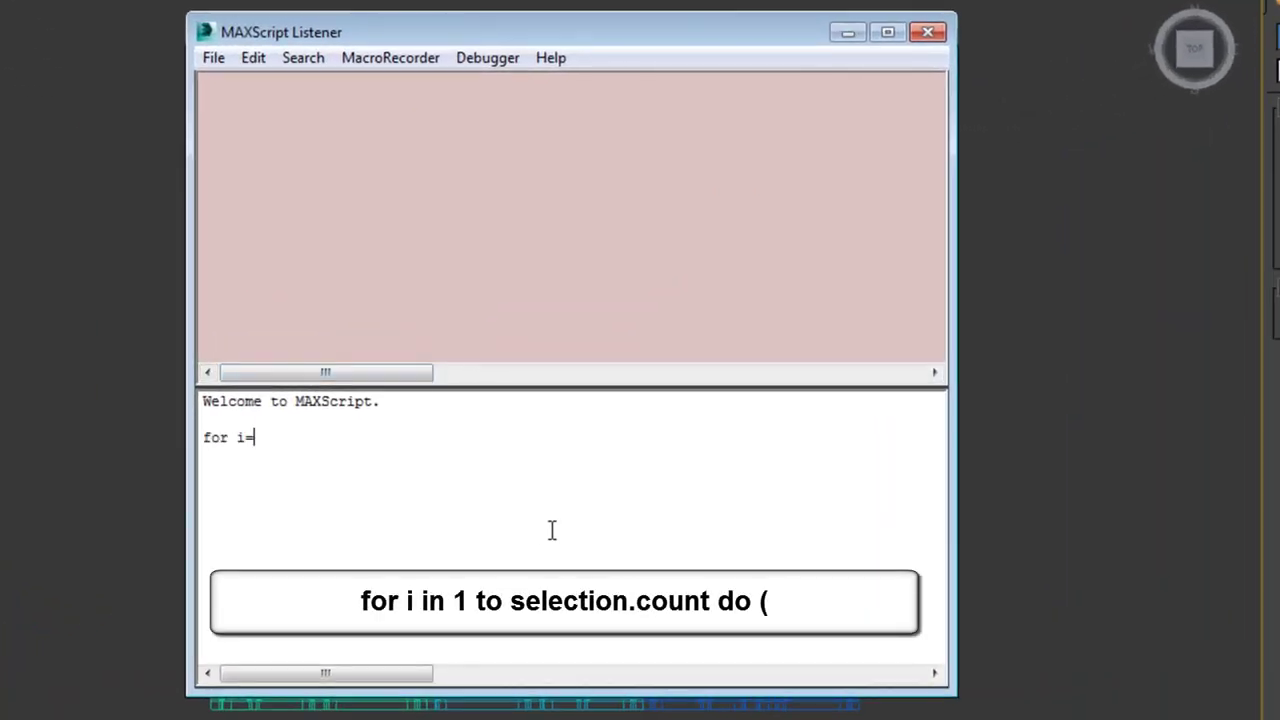
key(BackSpace)
text(in 1 to selection.count do ()
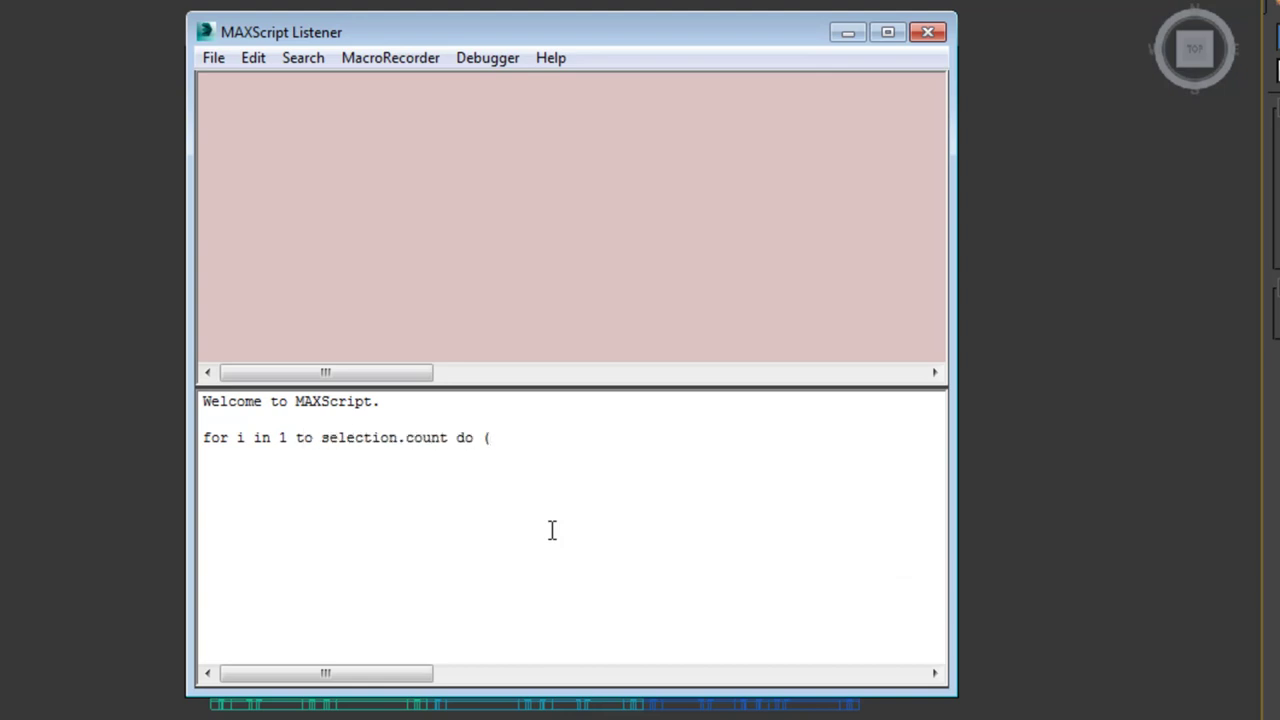
key(Return)
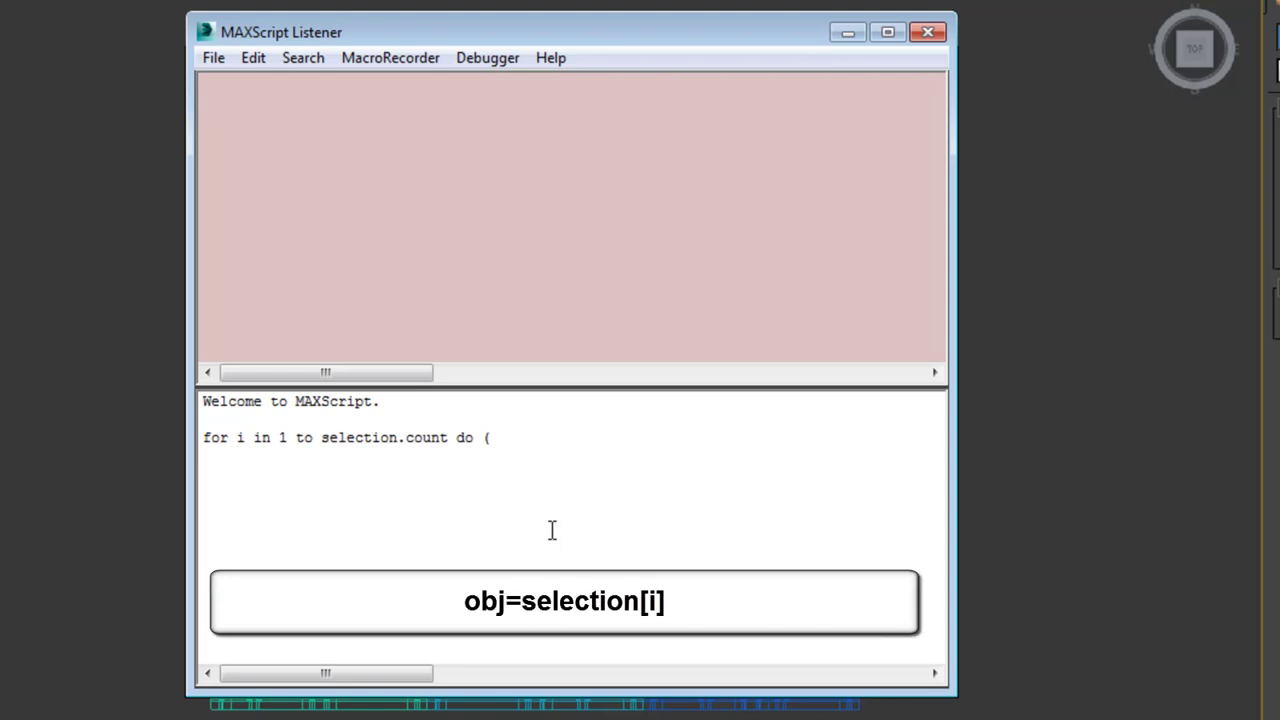
text(obj=selection[i])
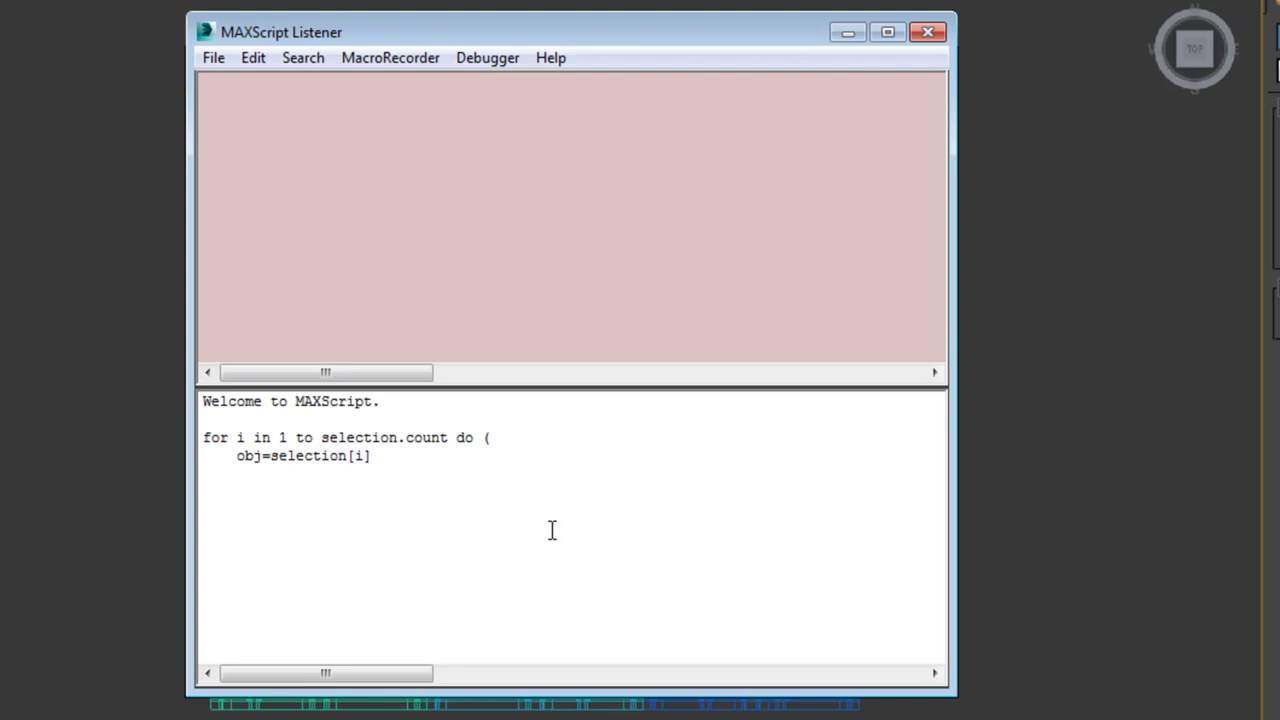
text(randomRotation)
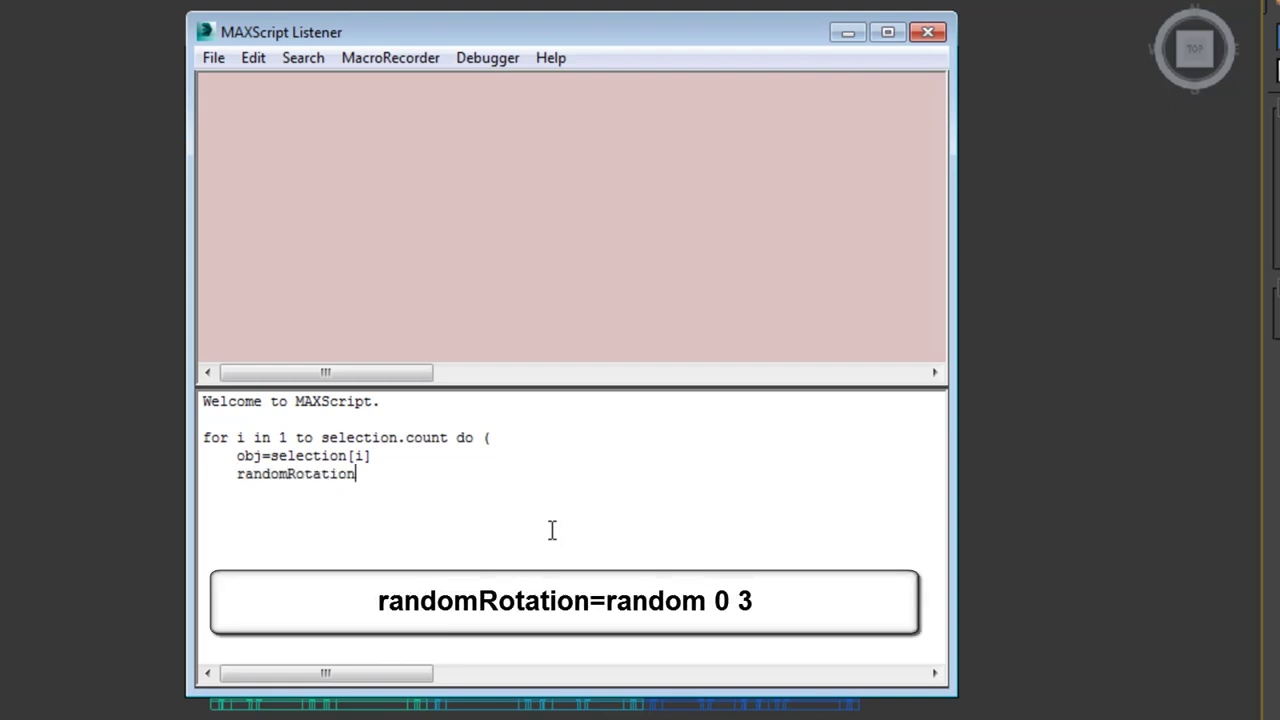
text(=random 0 3)
Add 'rotate obj (eulerangles 0 0 (randomRotation * 90))' and a closing parenthesis to the loop.
key(Return)
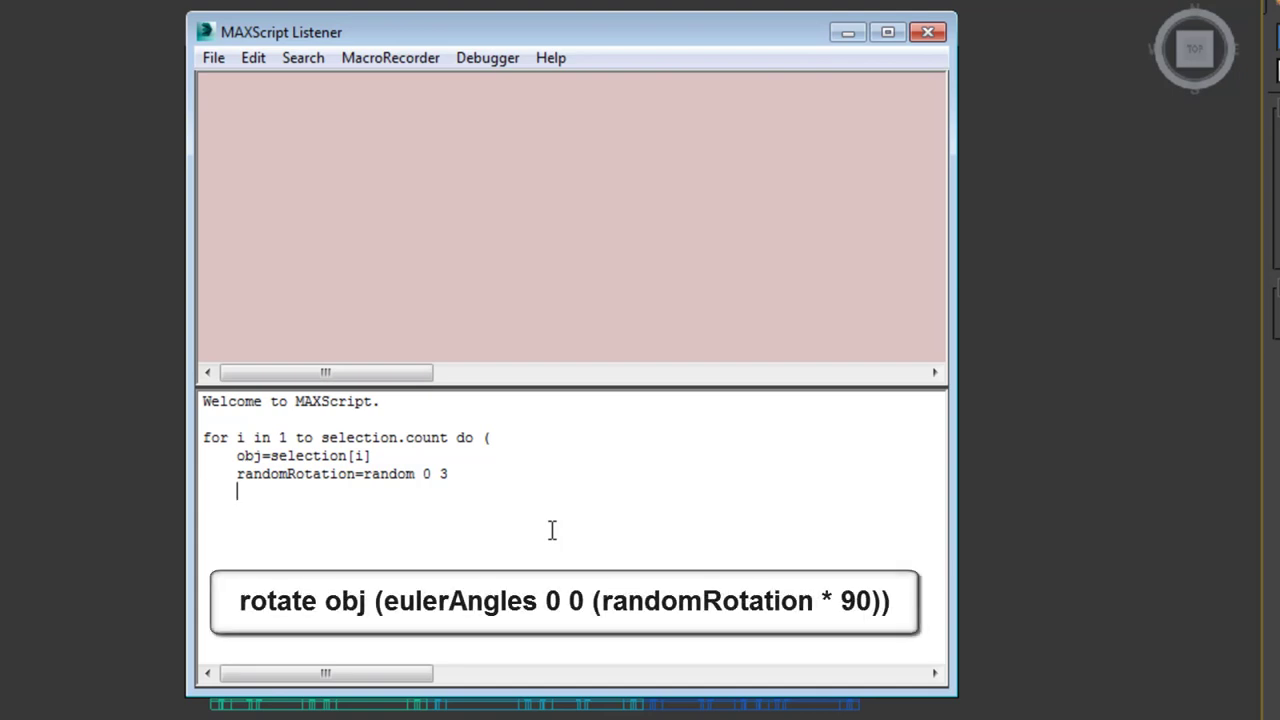
text(rotate obj)
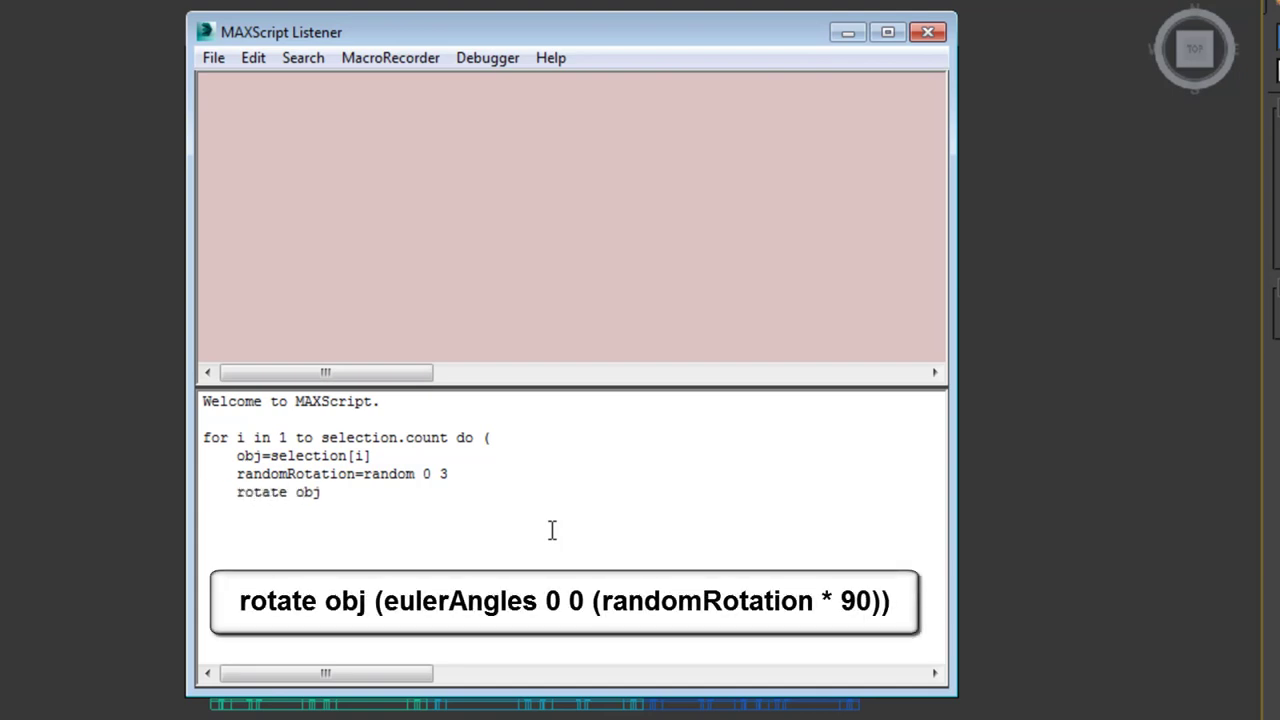
text( (eulerangles 0)
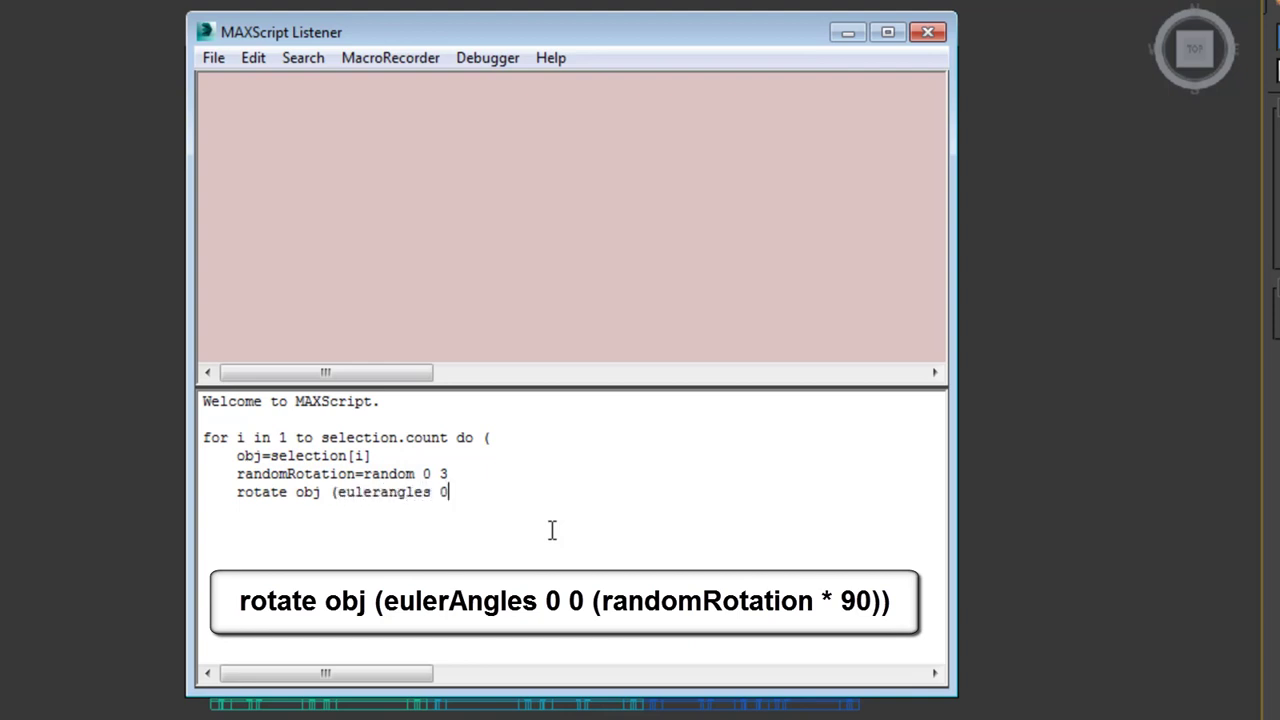
text( 0 (randomRotation)
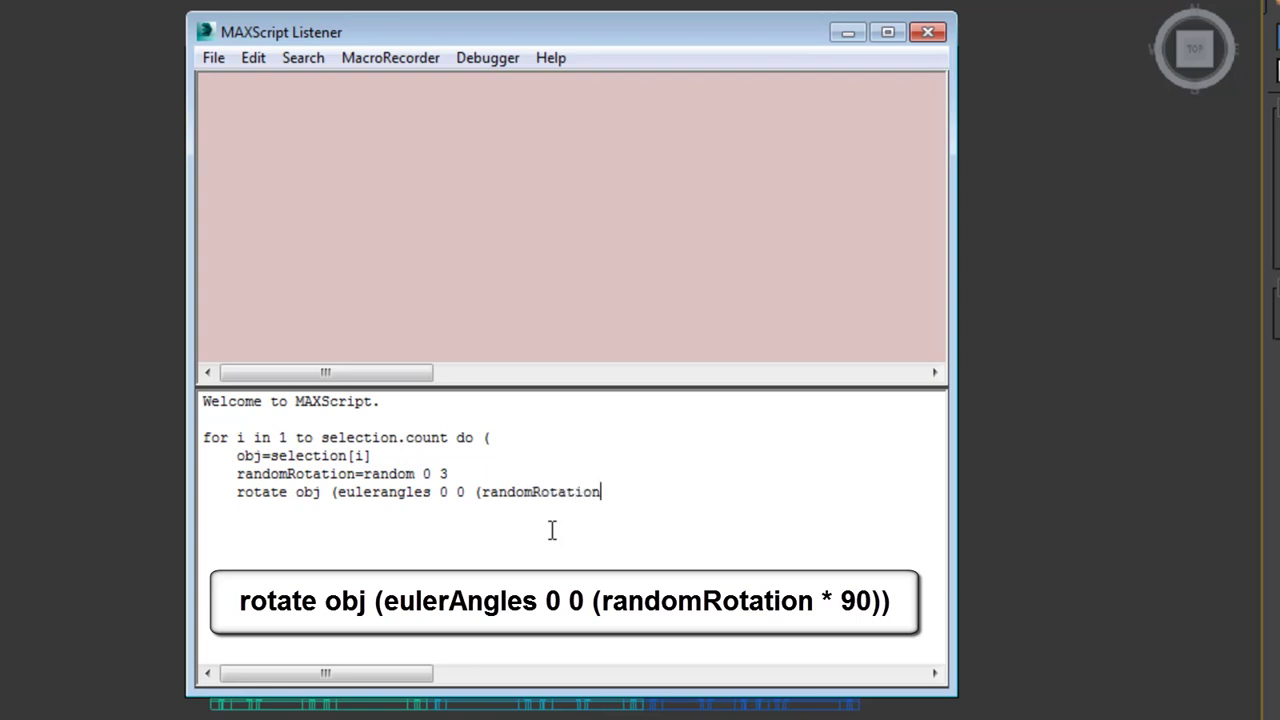
text( * 90)))
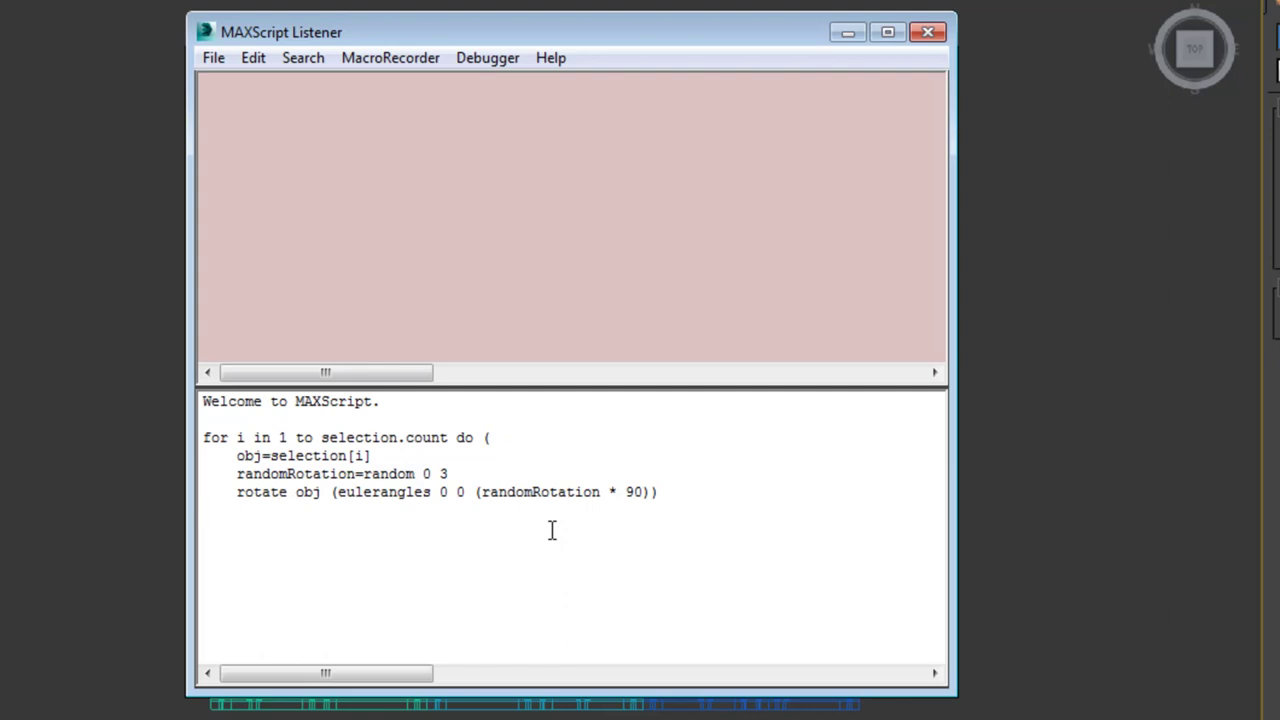
key(Return)
text())
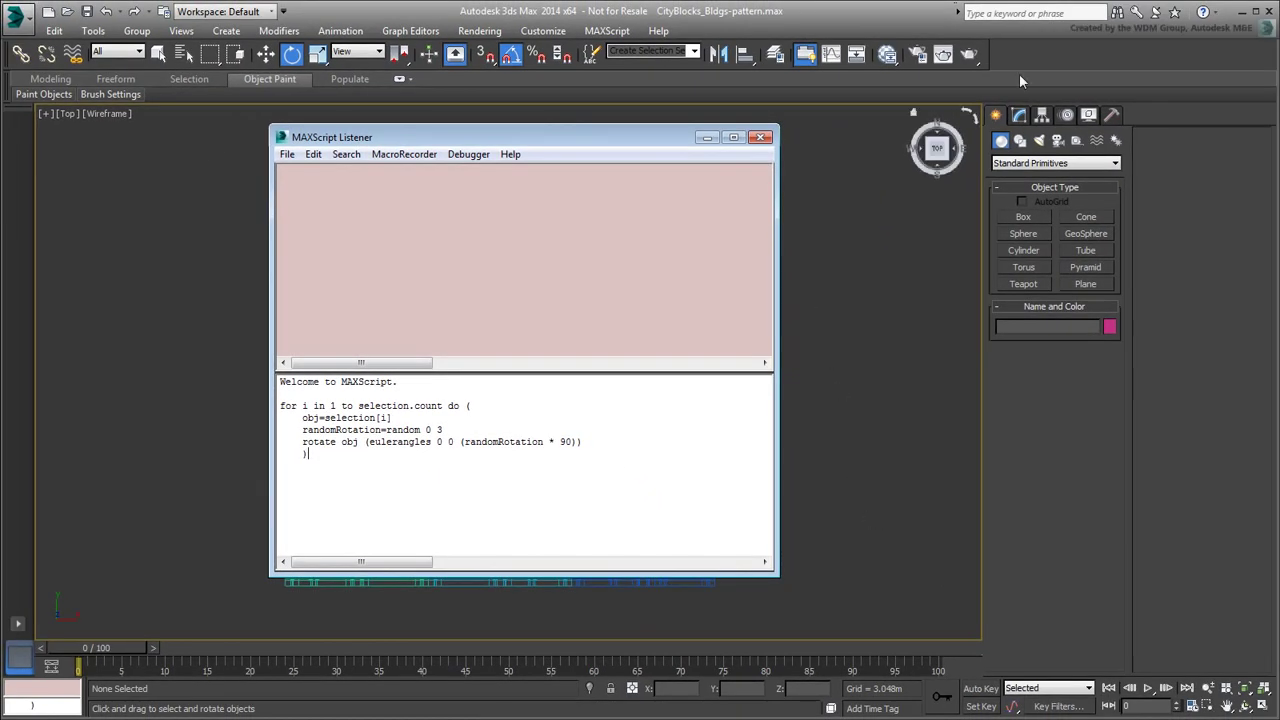
Show the MyBuildingTools toolbar and drop the selected for-loop script onto it as a new button.
right_click(1010, 58)
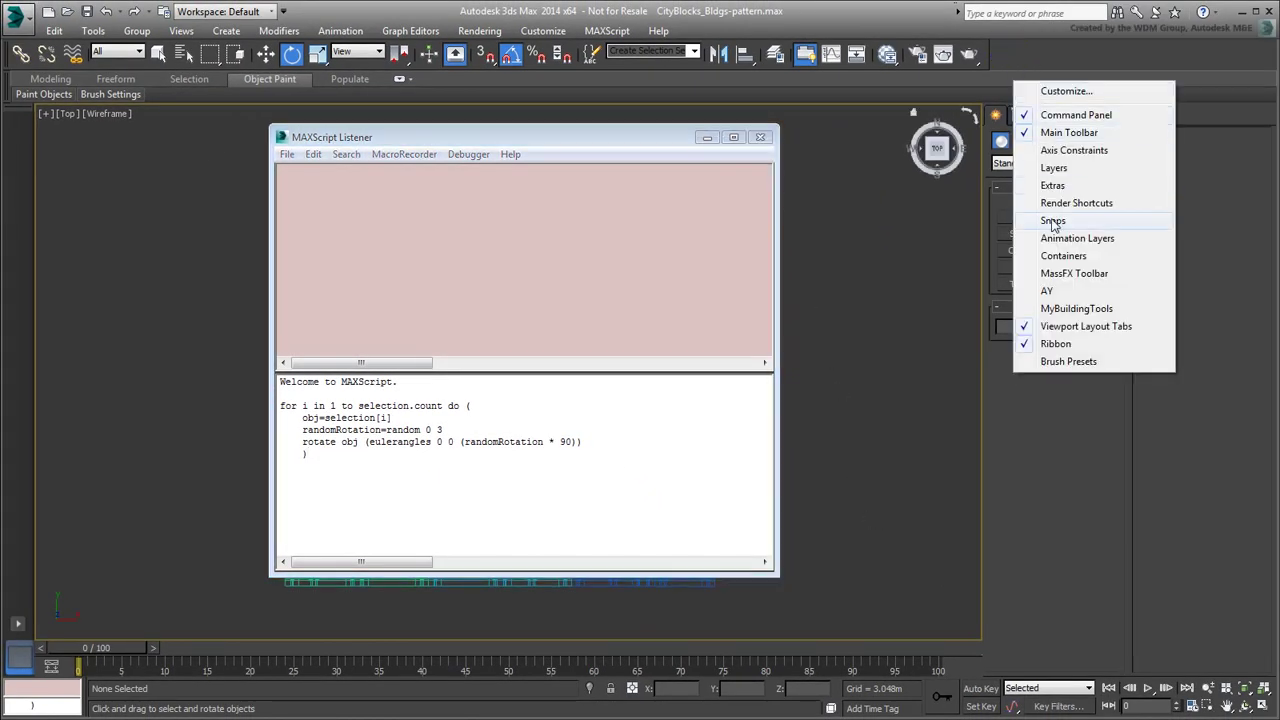
click(1066, 309)
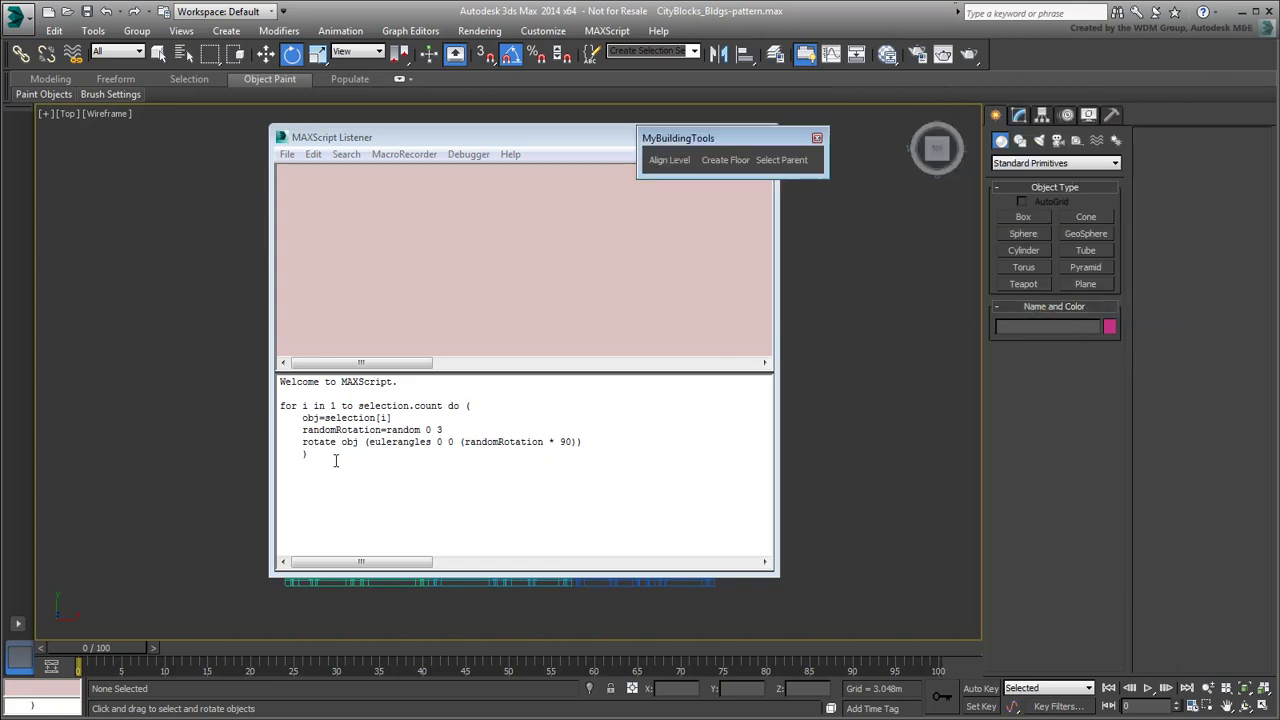
drag(333, 463, 276, 405)
drag(626, 137, 456, 118)
drag(810, 176, 822, 168)
Make the new button a text button labelled 'Random Rotation' and widen the toolbar to fit it.
right_click(822, 168)
click(885, 170)
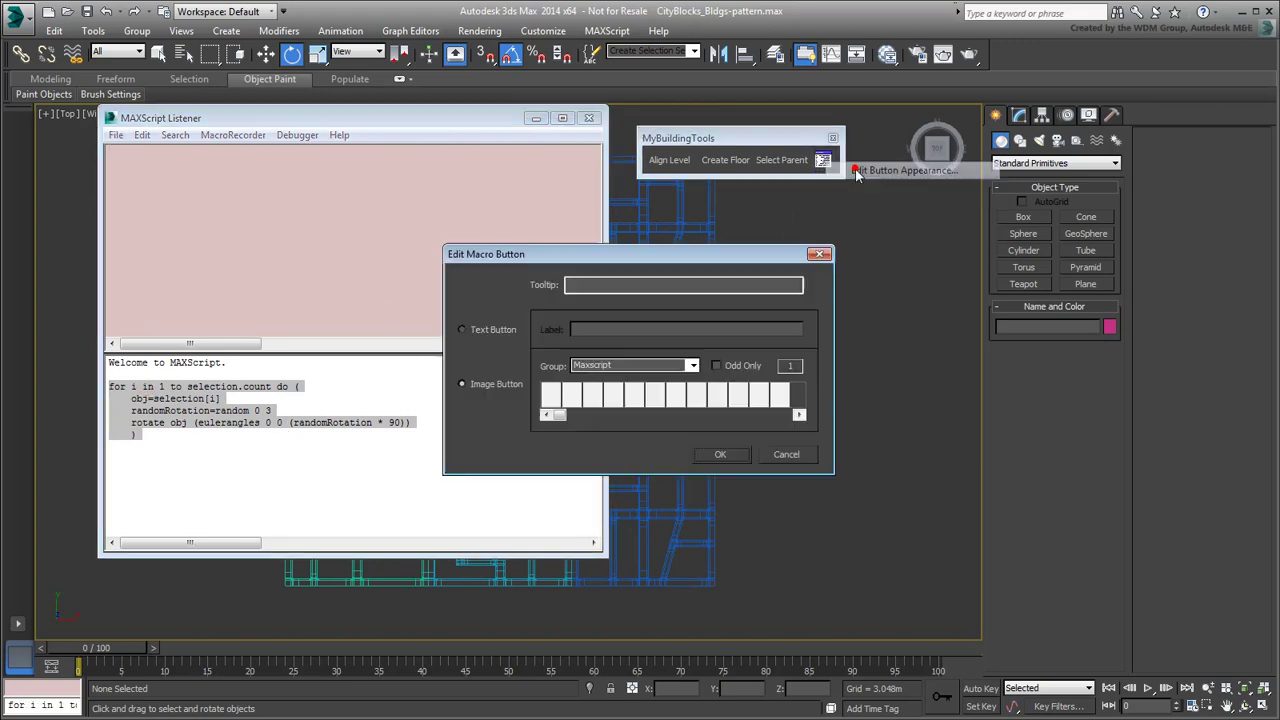
click(462, 329)
click(611, 328)
text(Ran)
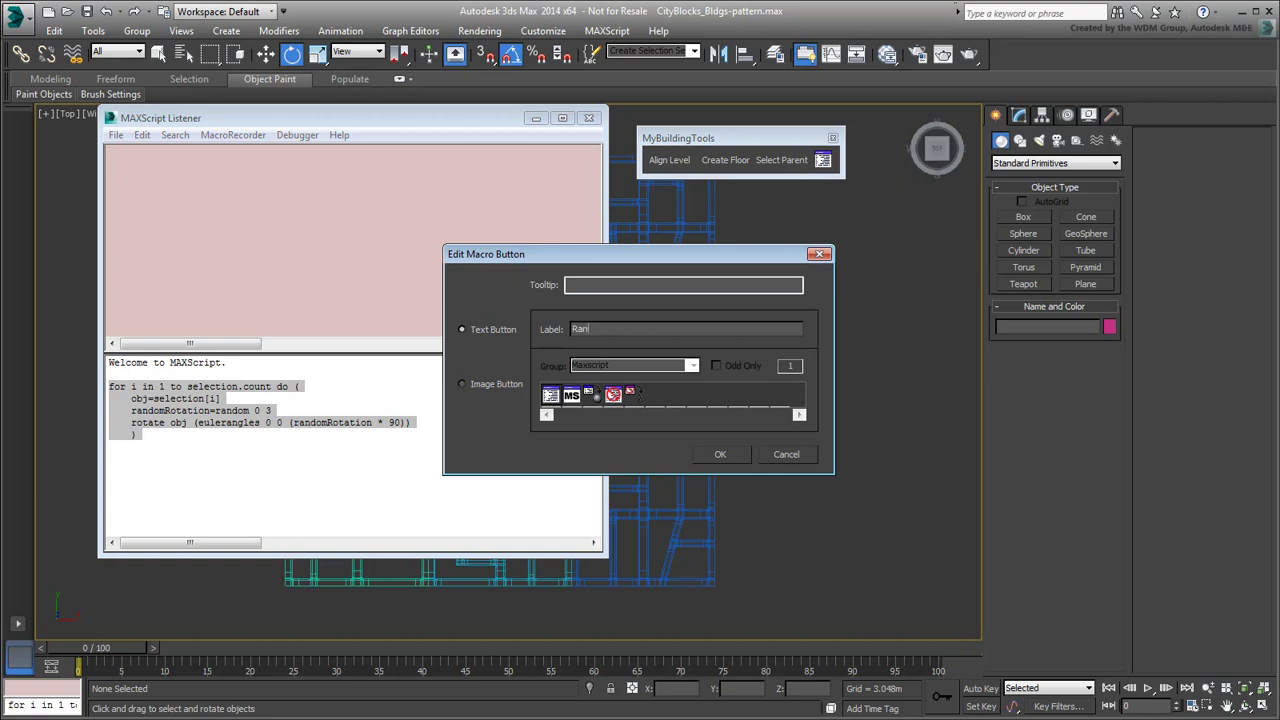
text(dom Rotation)
click(720, 454)
drag(845, 167, 884, 161)
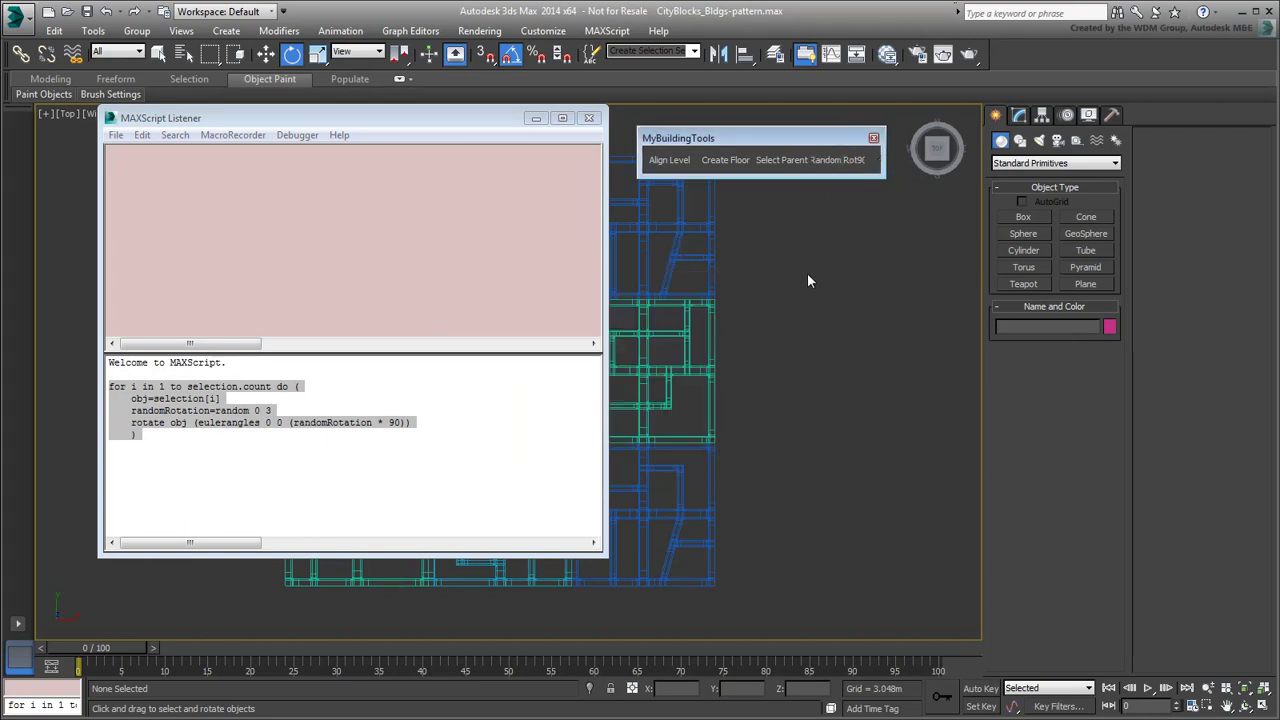
Shorten the button label to 'Rand. Rot90'.
right_click(832, 160)
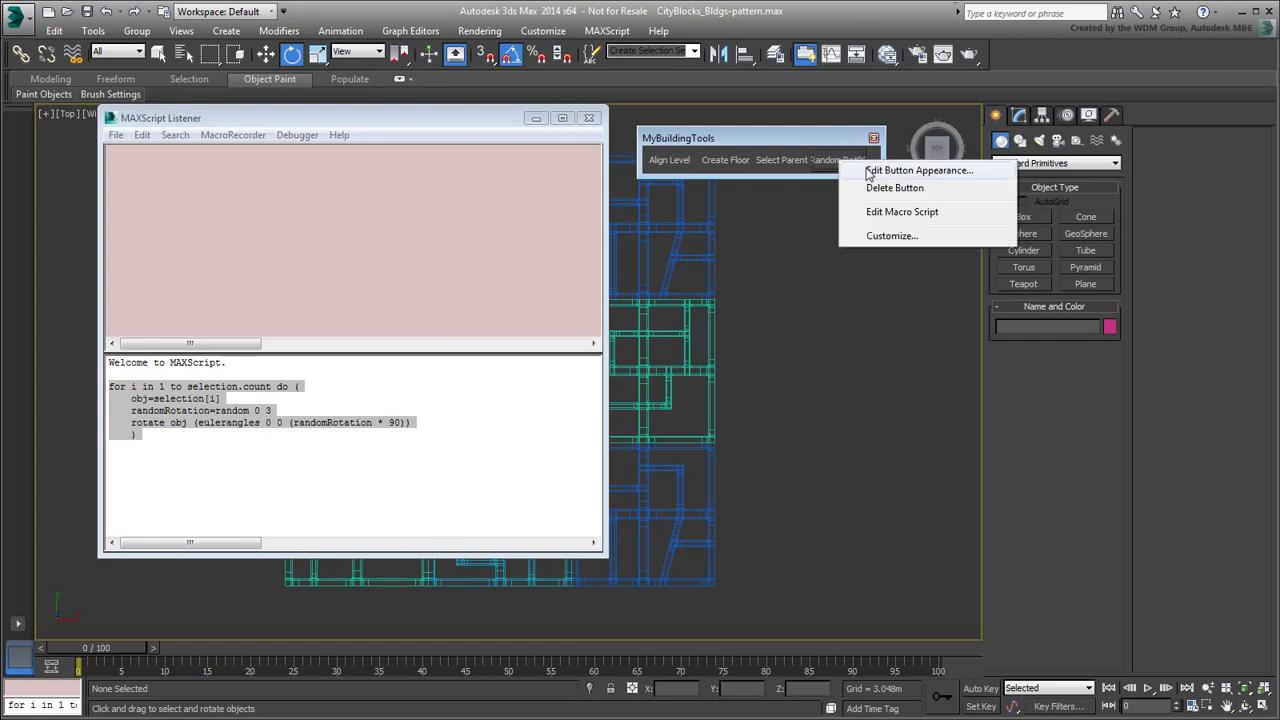
click(875, 168)
click(594, 330)
key(Delete)
key(Delete)
text(.Rot90)
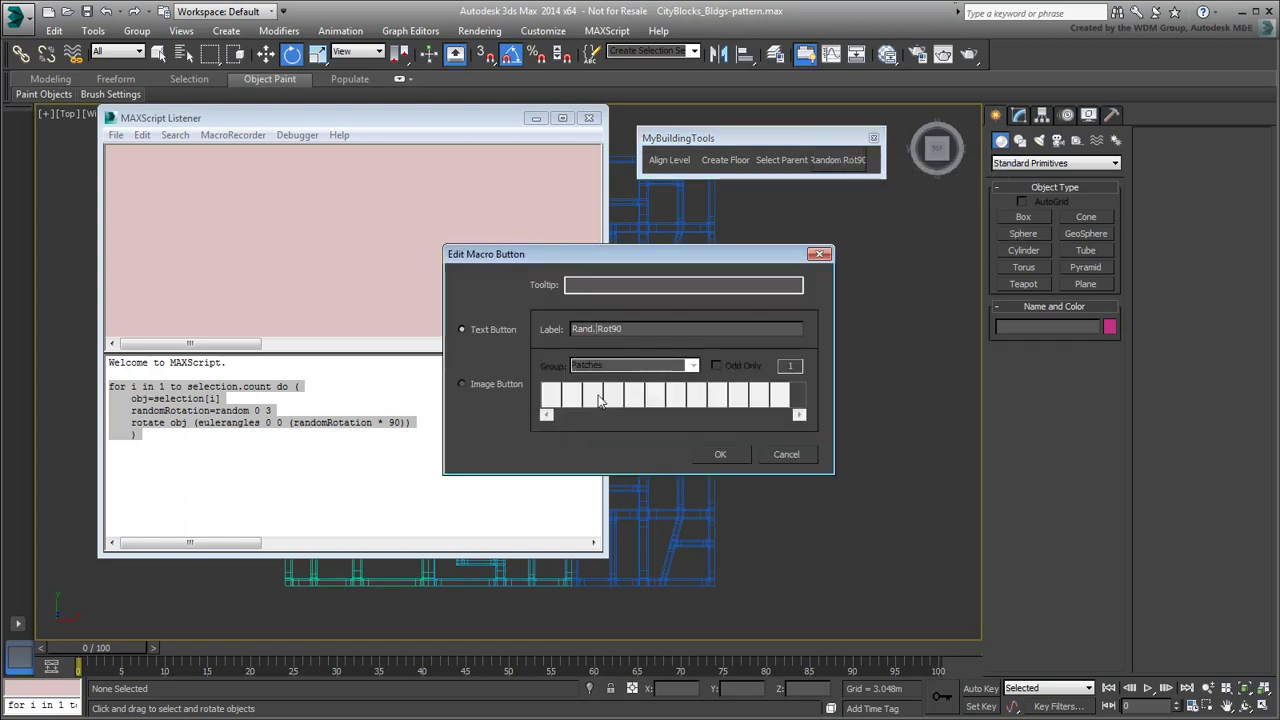
key(Return)
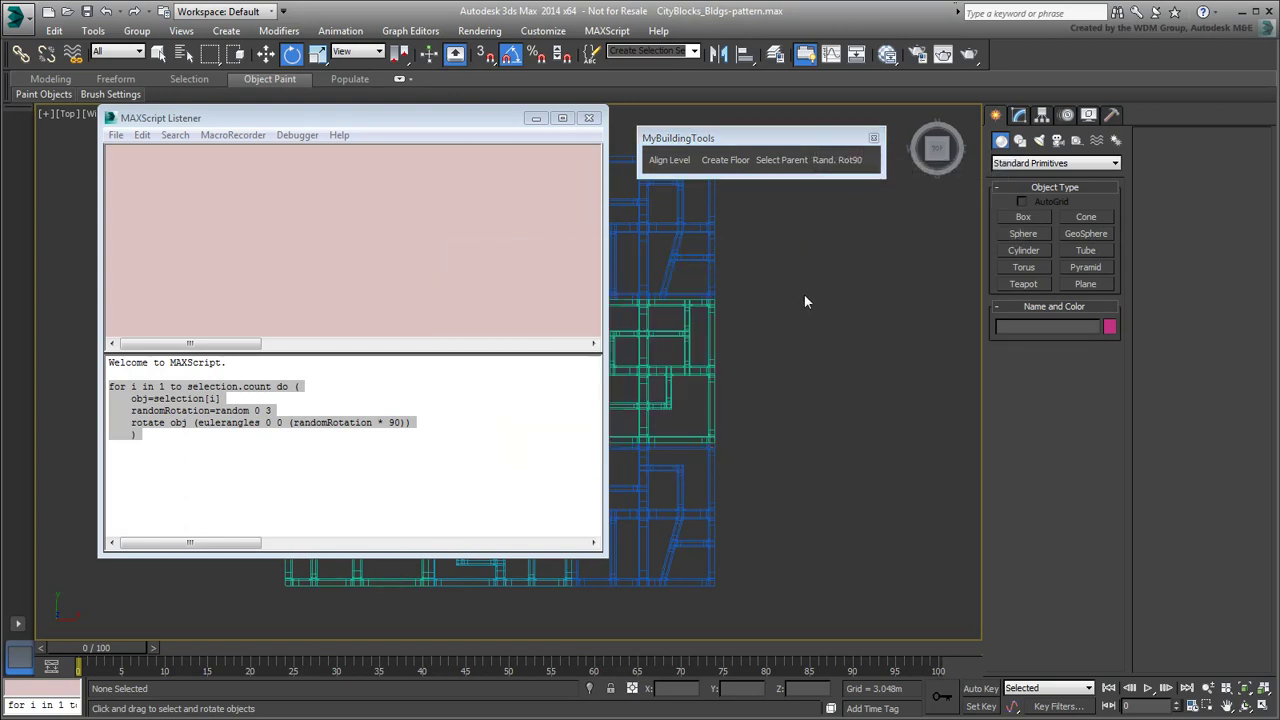
Close the MAXScript Listener and box-select all nine city blocks in the Top view.
click(588, 118)
middle_drag(704, 261, 702, 328)
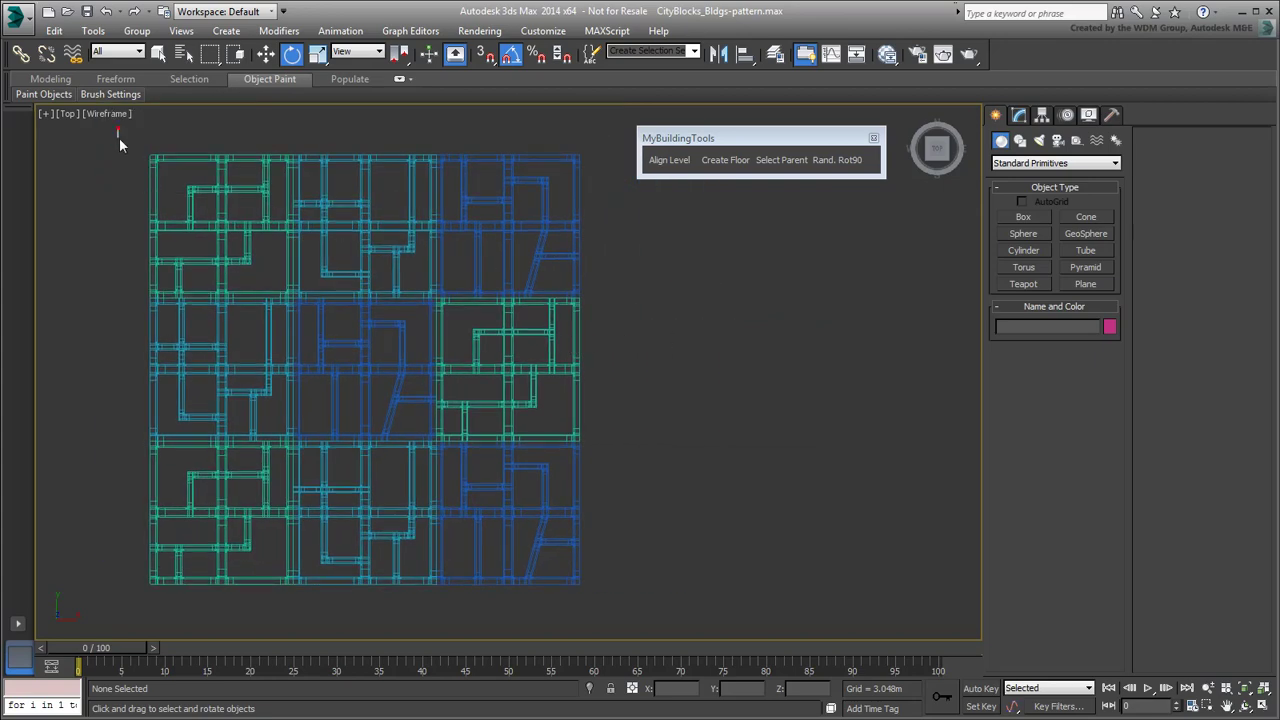
drag(119, 137, 612, 597)
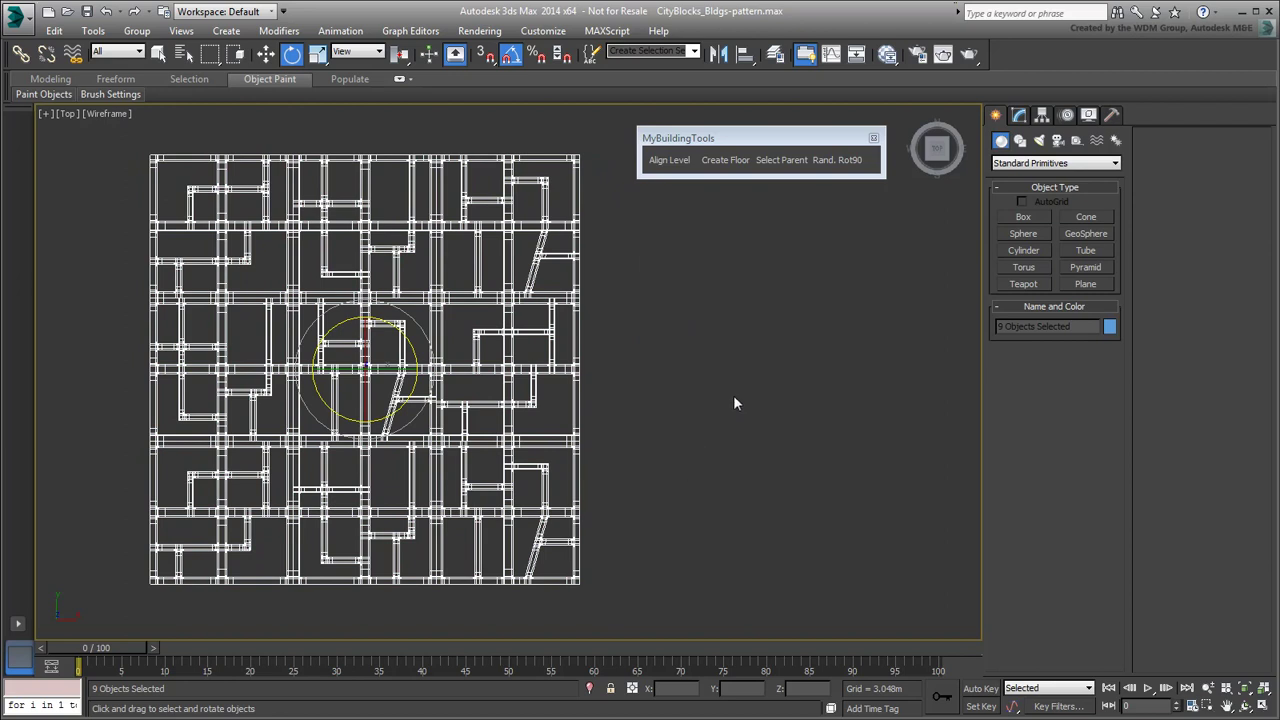
Apply Rand. Rot90 seven times to give the blocks new random 90° orientations.
click(845, 163)
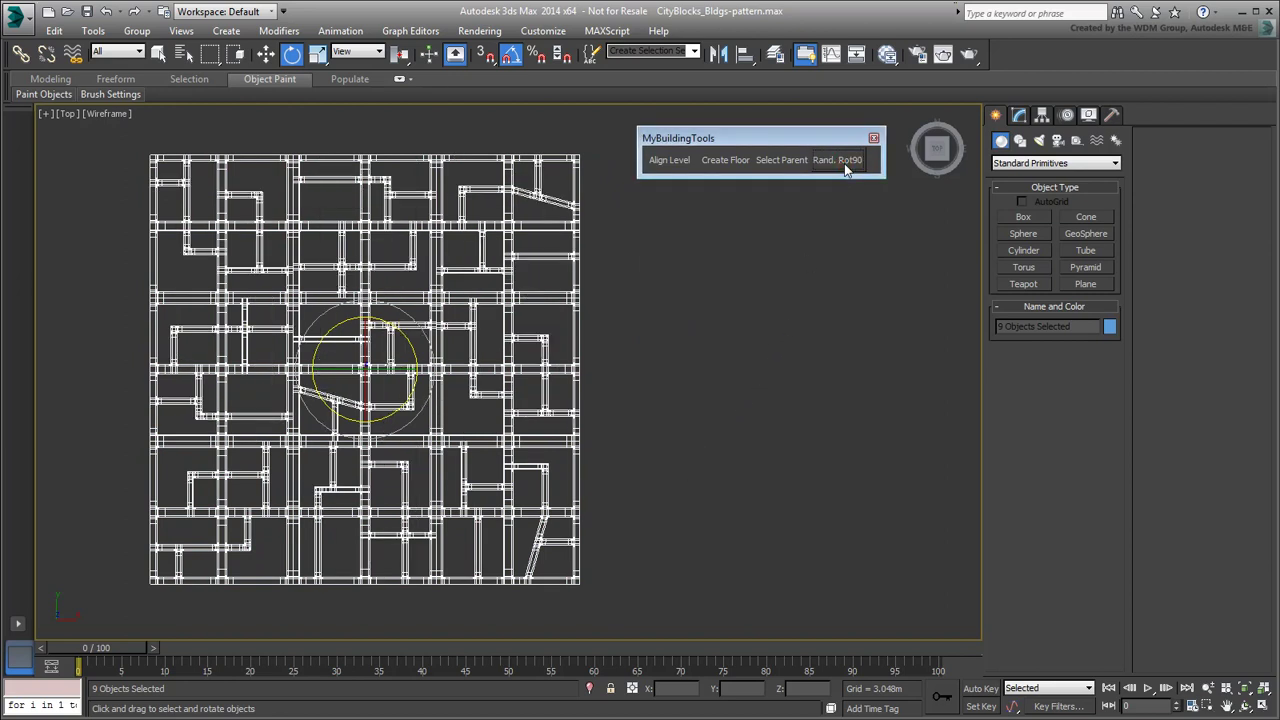
click(845, 166)
click(845, 166)
click(845, 166)
click(845, 166)
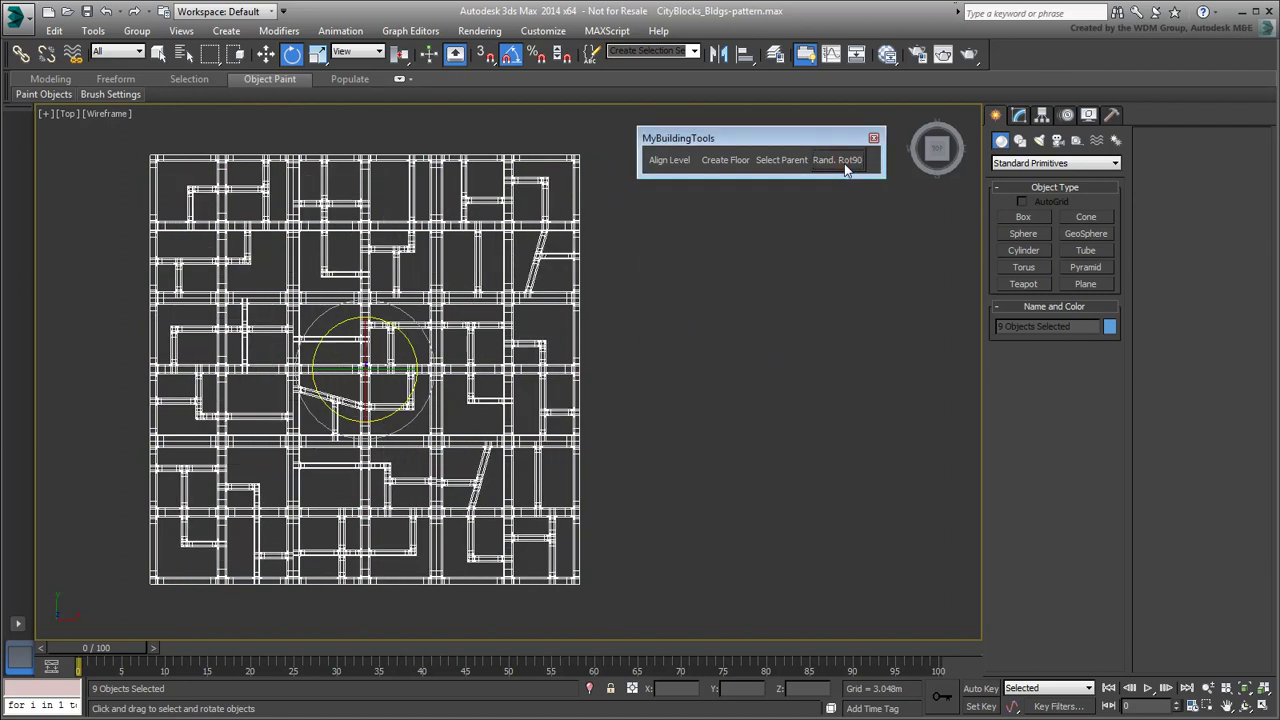
click(845, 166)
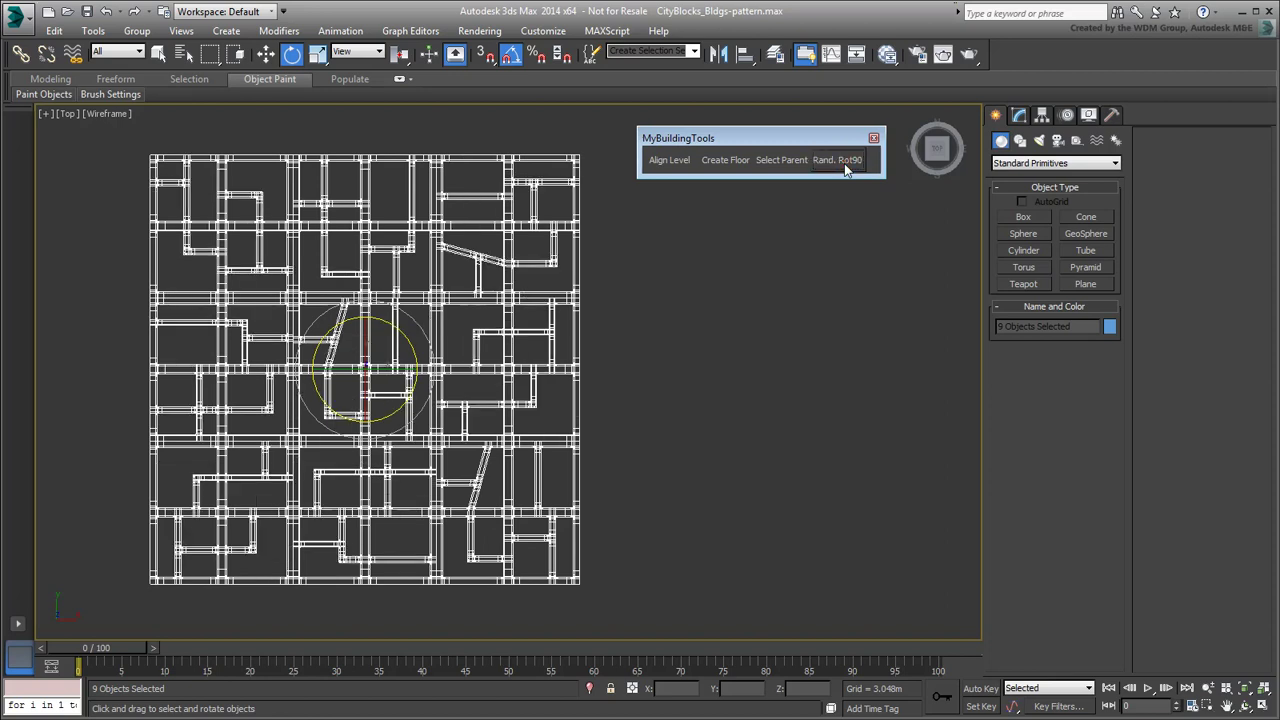
click(845, 166)
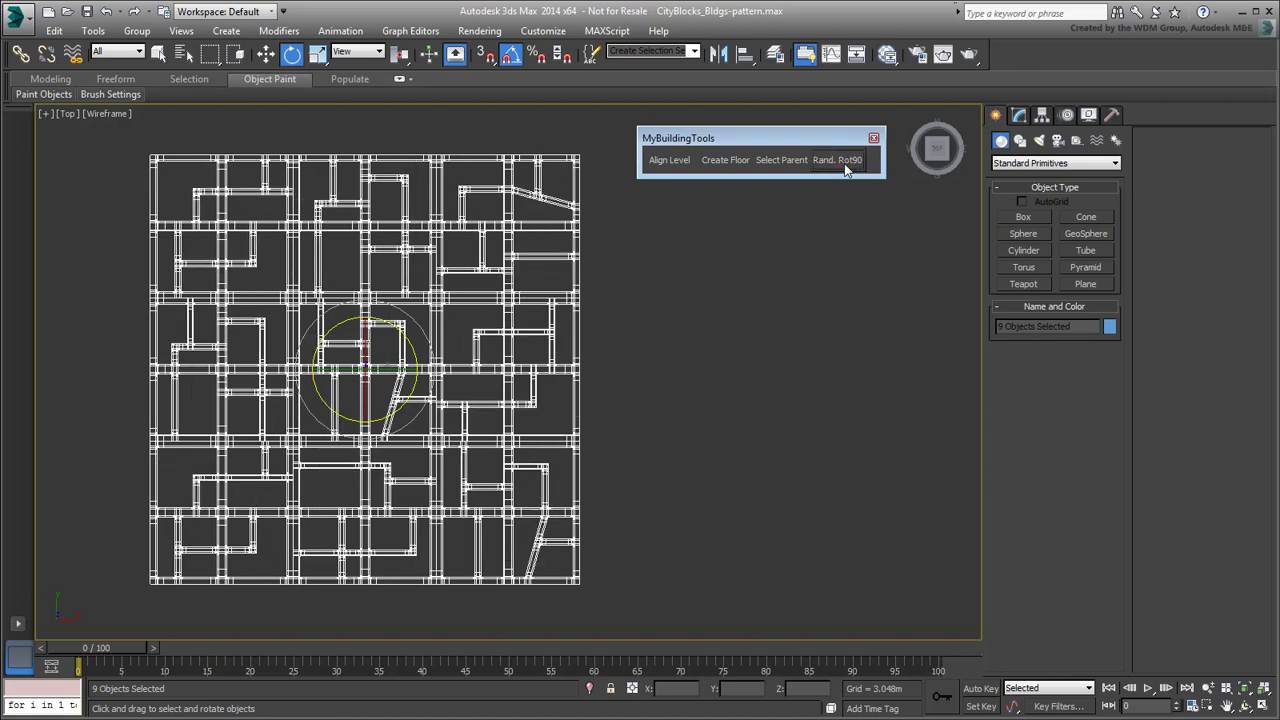
Unhide the baked building objects by name using the filter 'bake'.
right_click(801, 377)
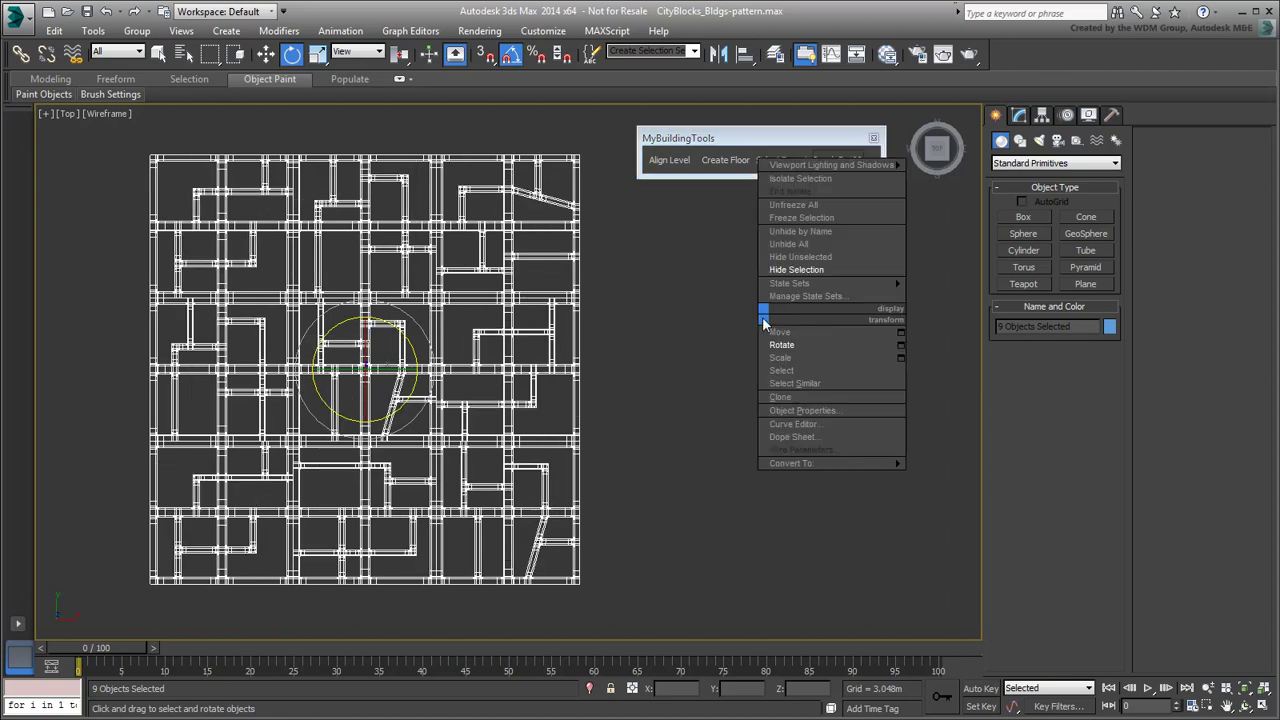
click(807, 242)
text(baked)
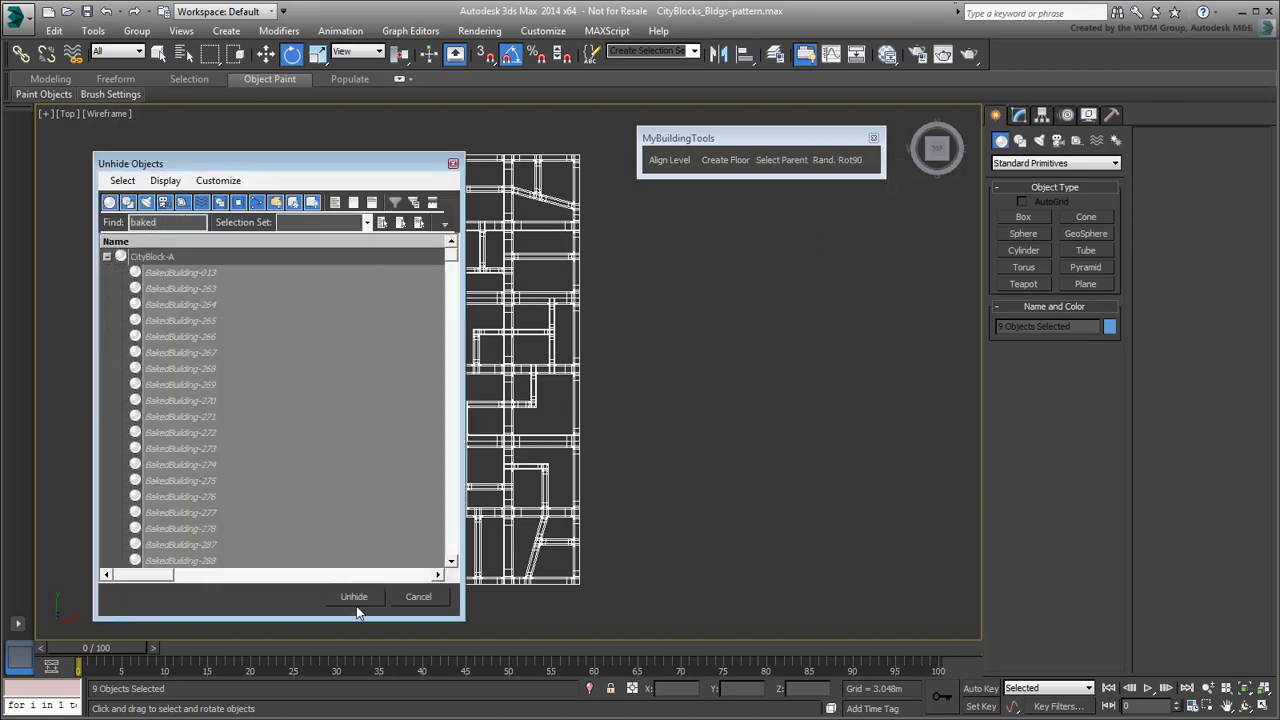
click(354, 597)
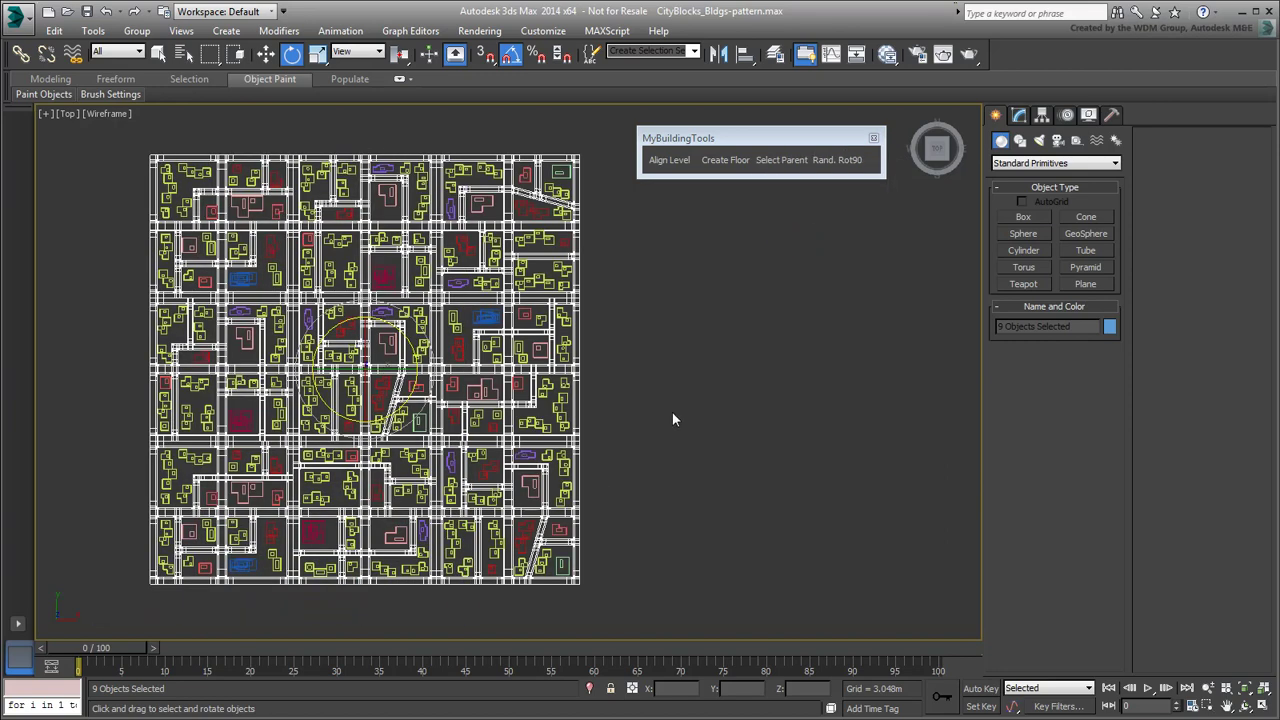
Switch to Realistic shading, re-randomise the block rotations four times, and maximize the Perspective view.
key(F3)
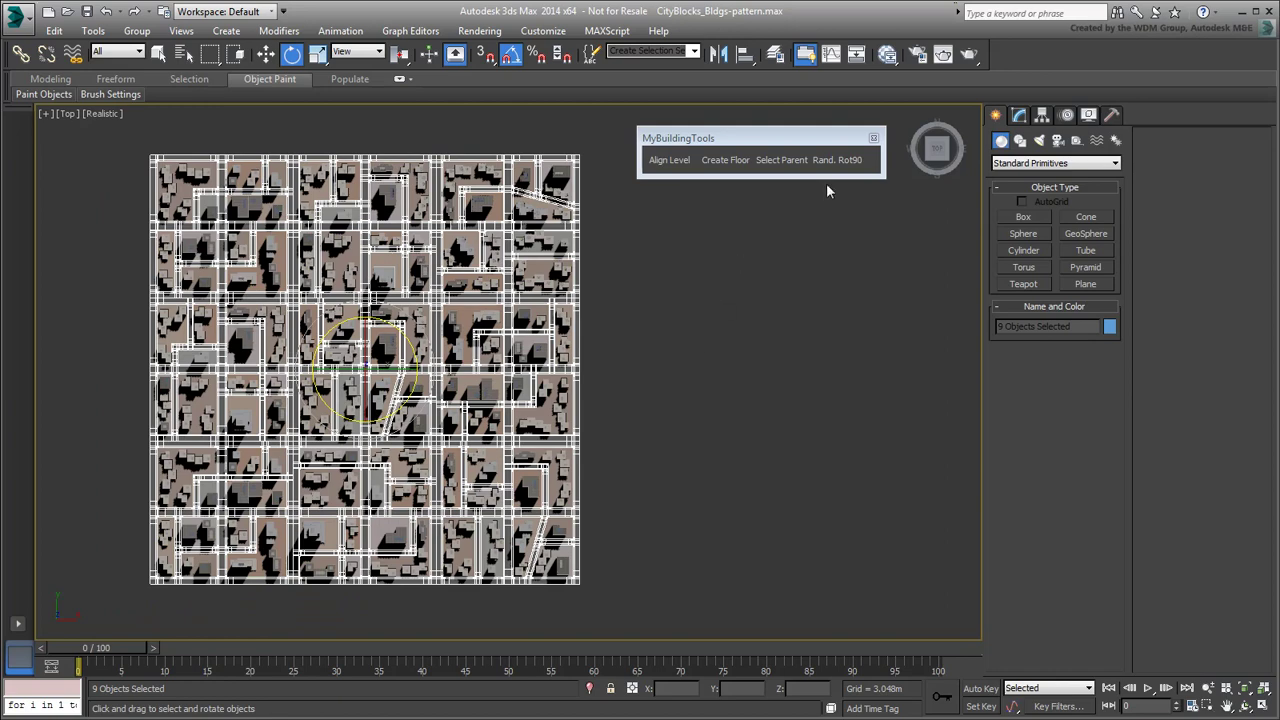
click(838, 165)
click(838, 162)
click(838, 162)
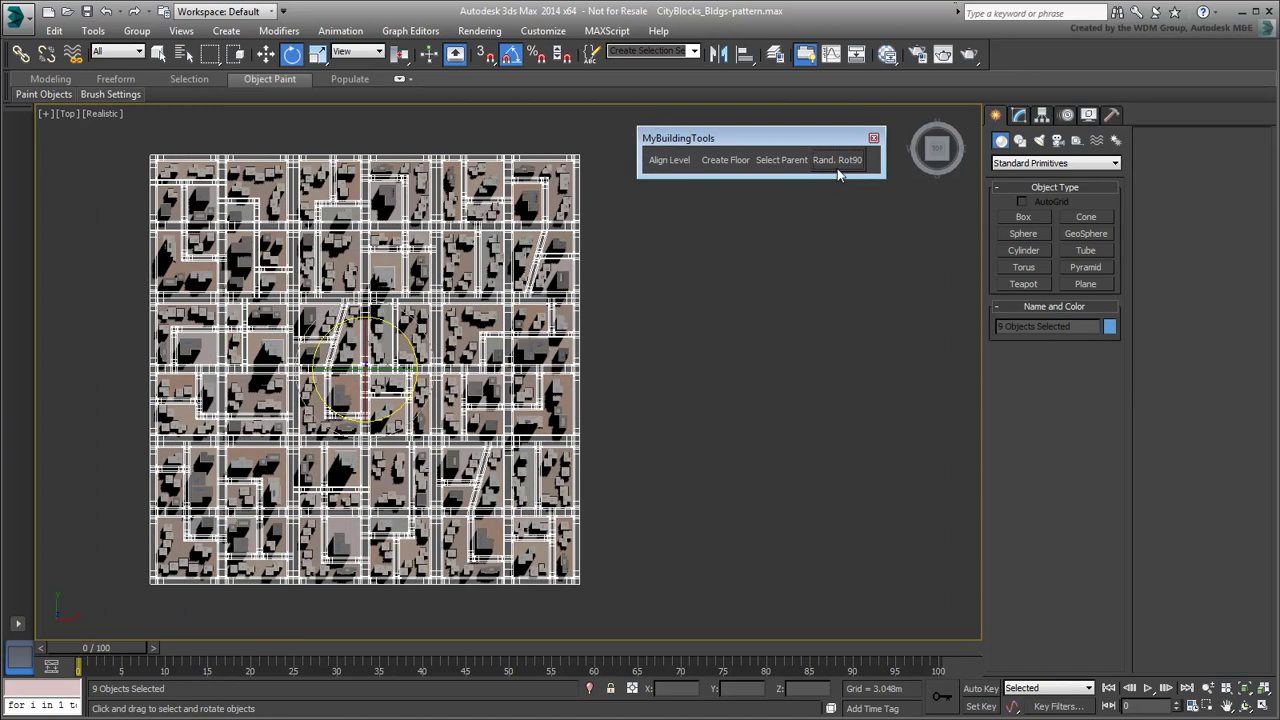
click(838, 162)
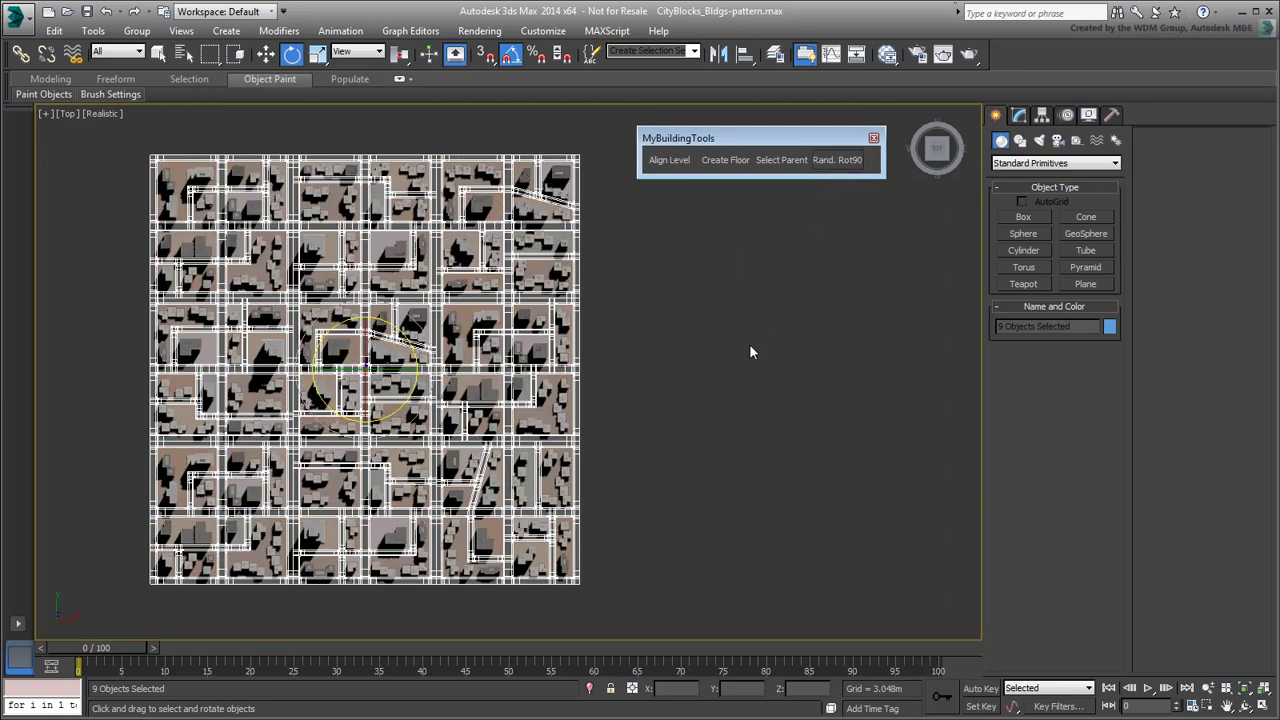
key(alt+w)
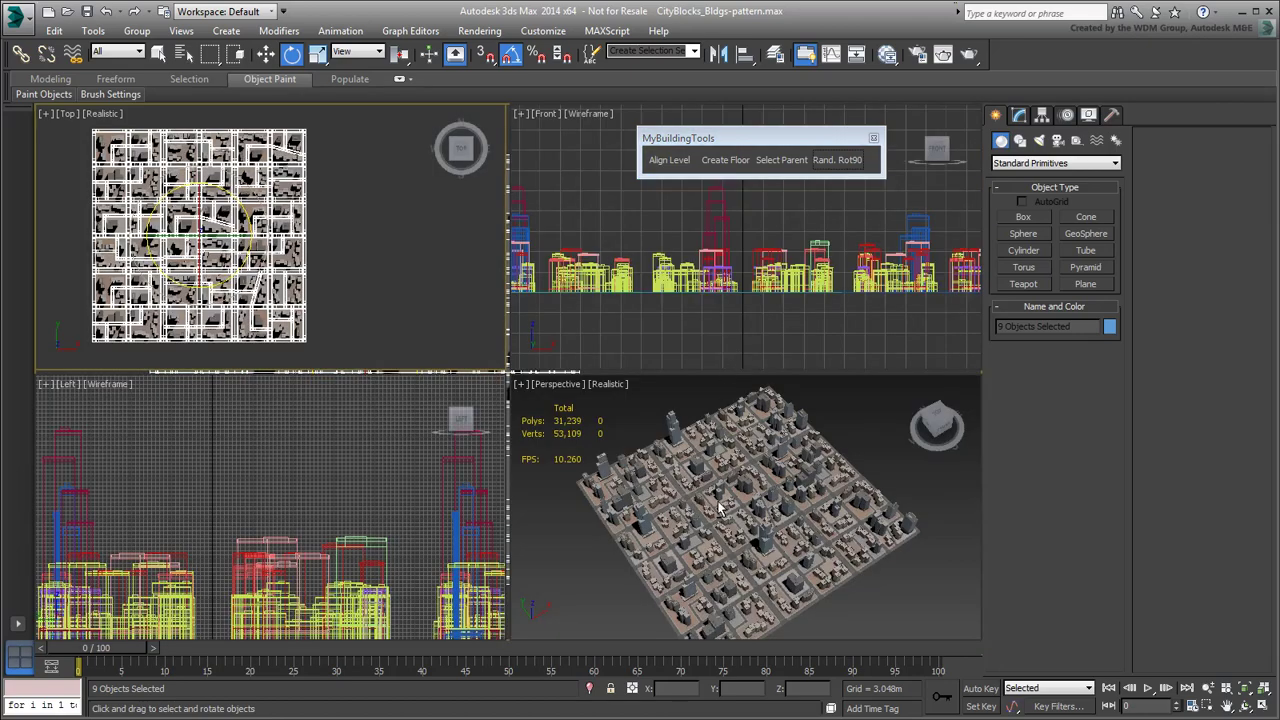
key(alt+w)
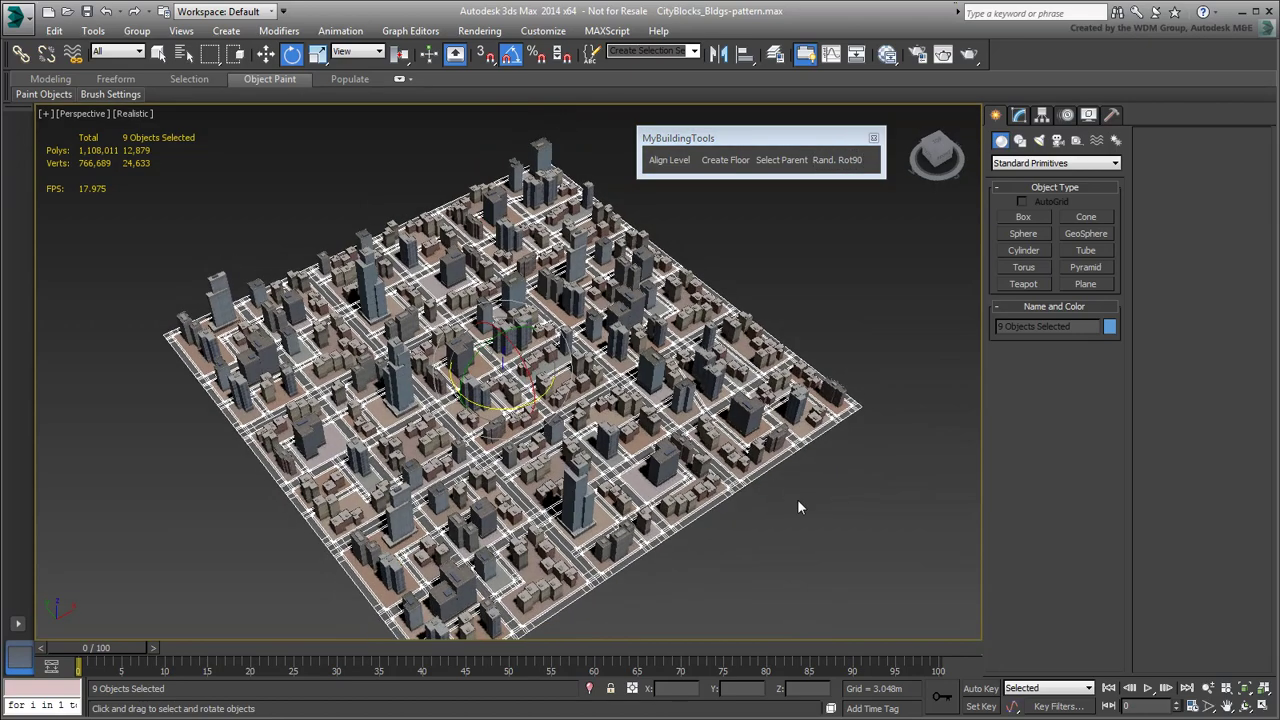
Open the recent file CityBlocks_Bldgs-cam.max without saving the current scene.
click(16, 18)
click(205, 127)
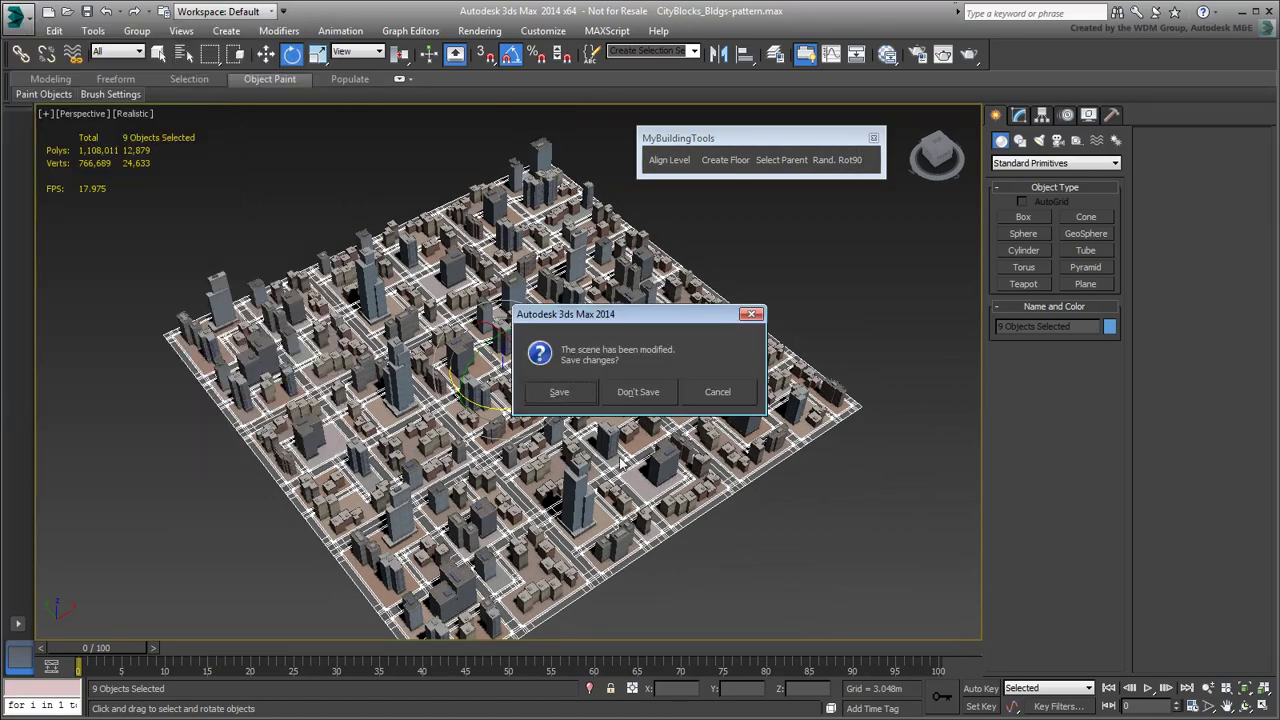
click(638, 392)
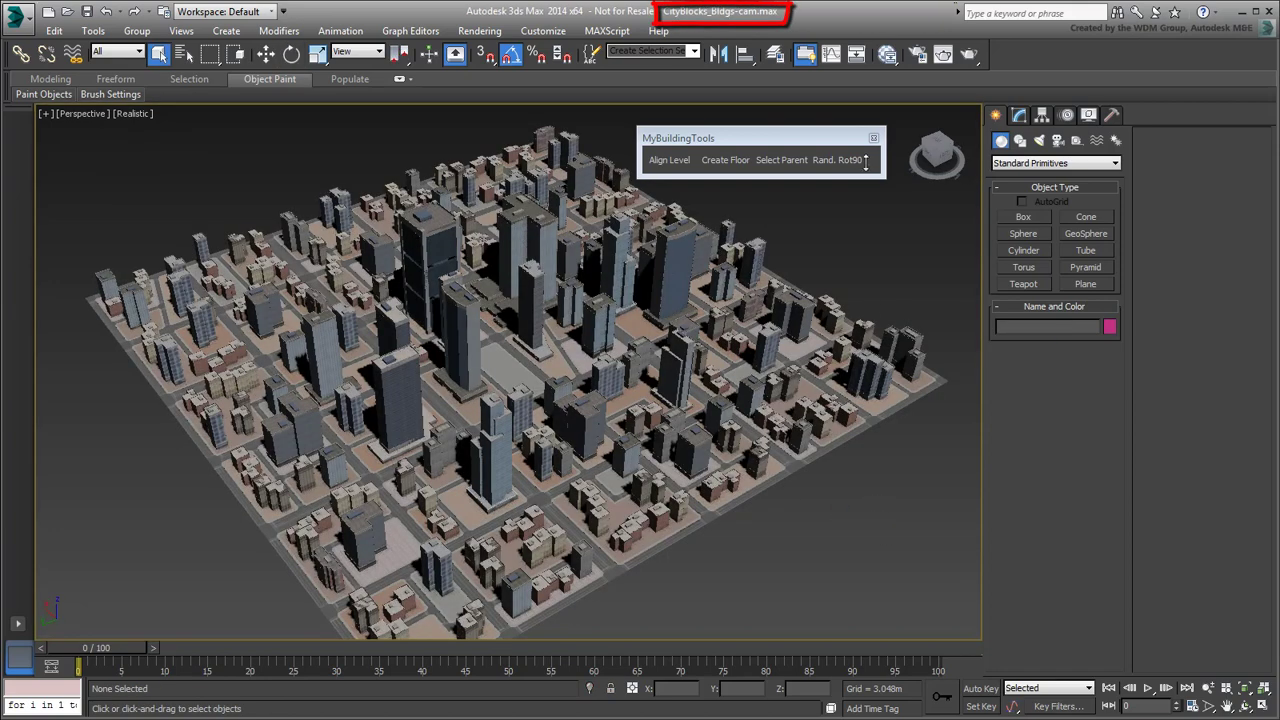
Close the MyBuildingTools toolbar and zoom and orbit the Perspective view to a higher angle over the city.
click(872, 138)
scroll(866, 152, down, 5)
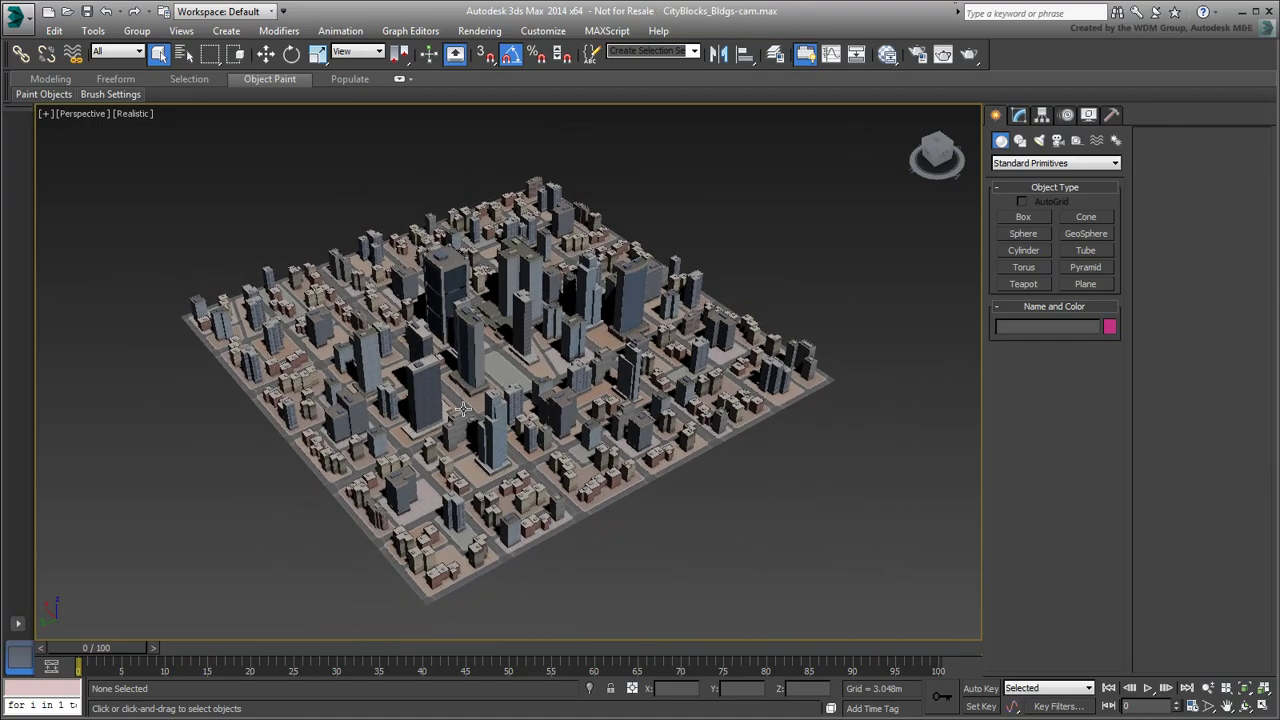
alt+middle_drag(591, 517, 542, 522)
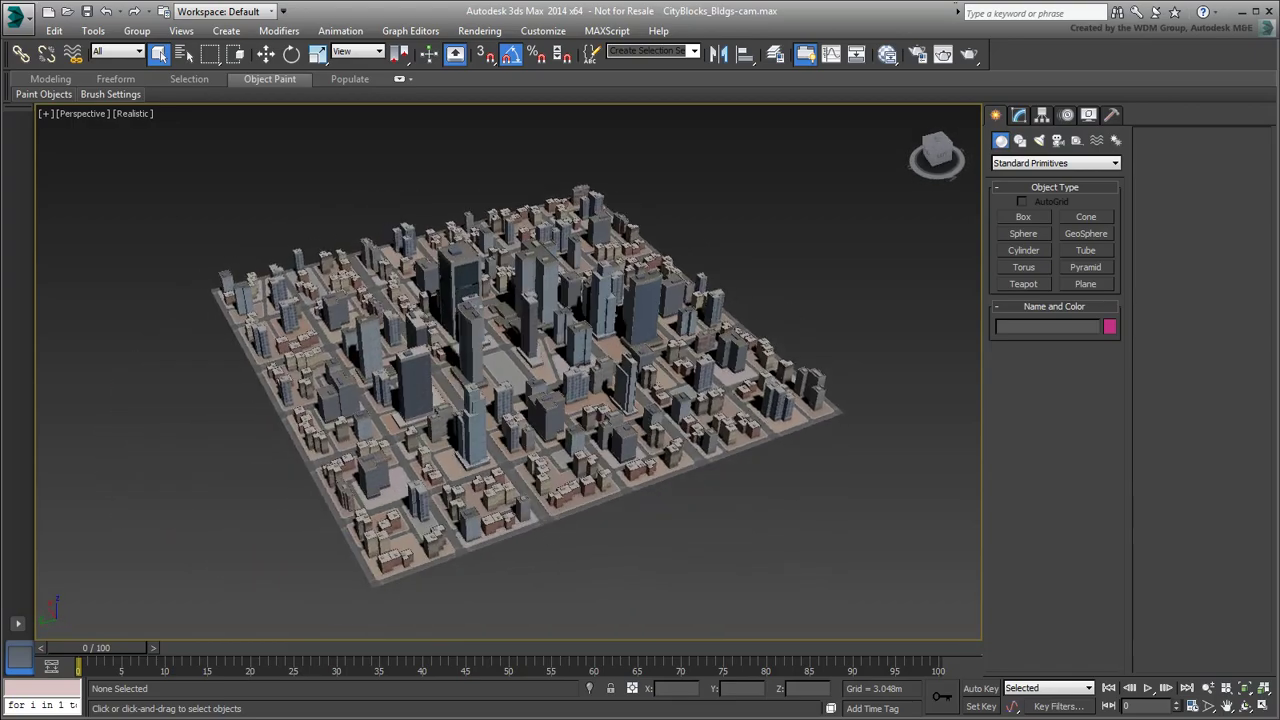
scroll(500, 515, up, 4)
scroll(708, 622, up, 3)
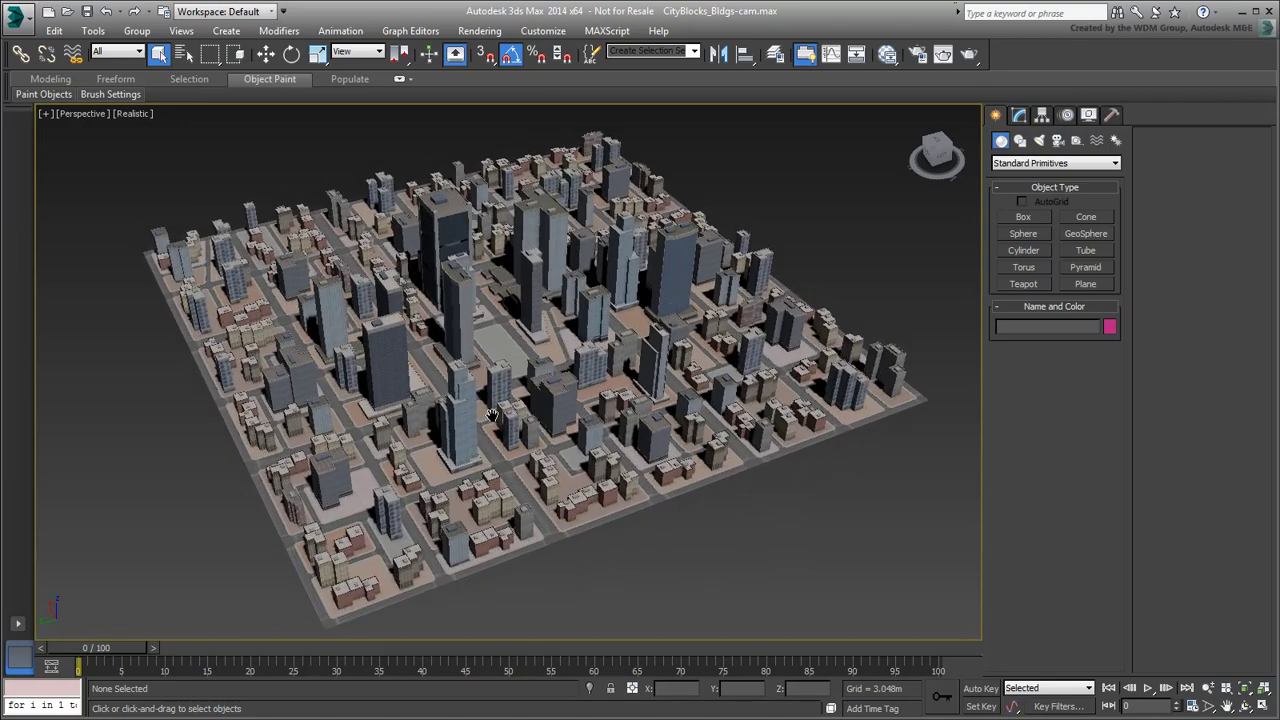